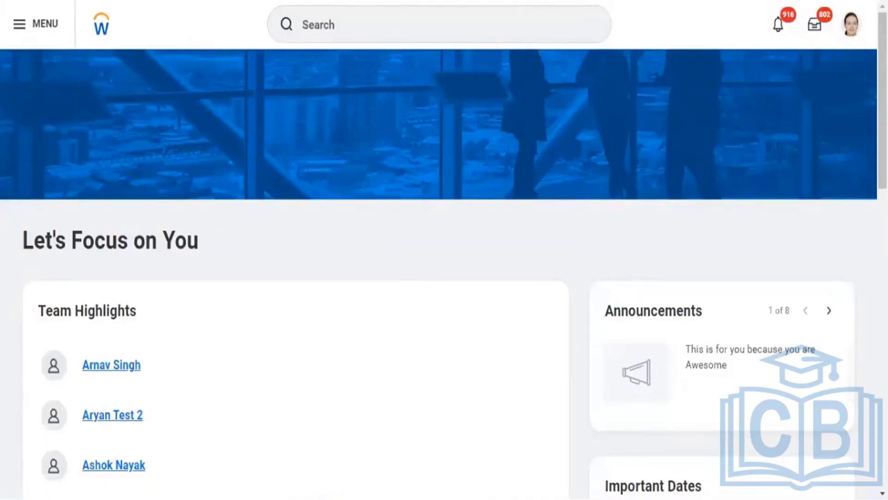
Search for "create custom report" and open the Create Custom Report task
click(343, 33)
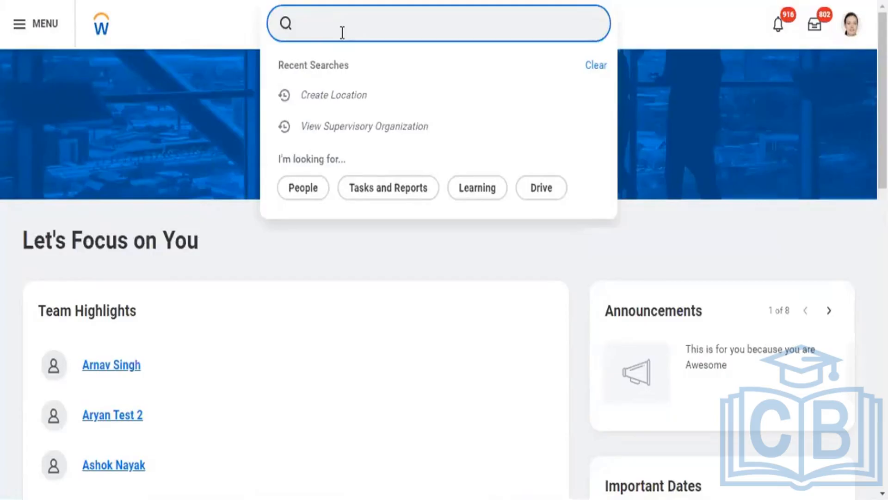
text(create c)
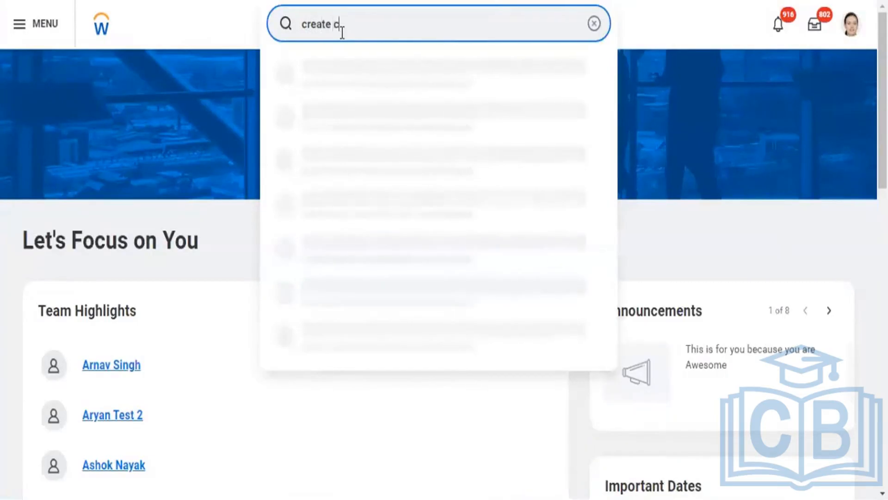
text(ustom r)
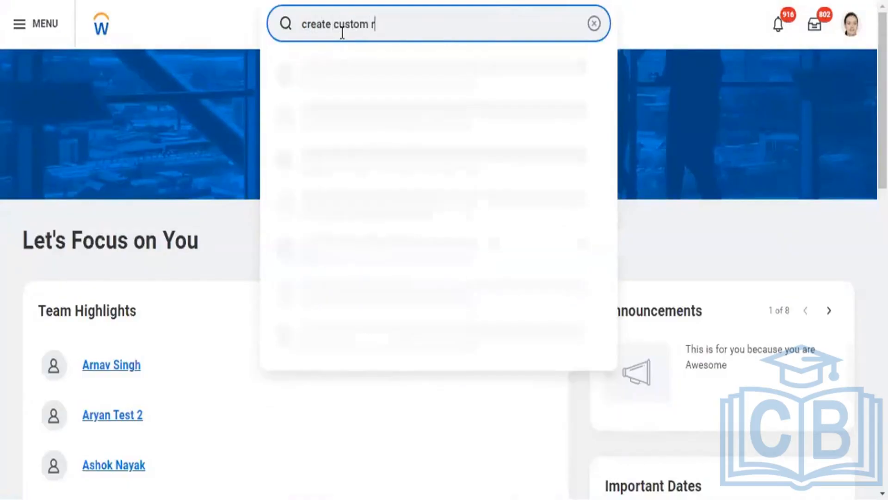
text(eport)
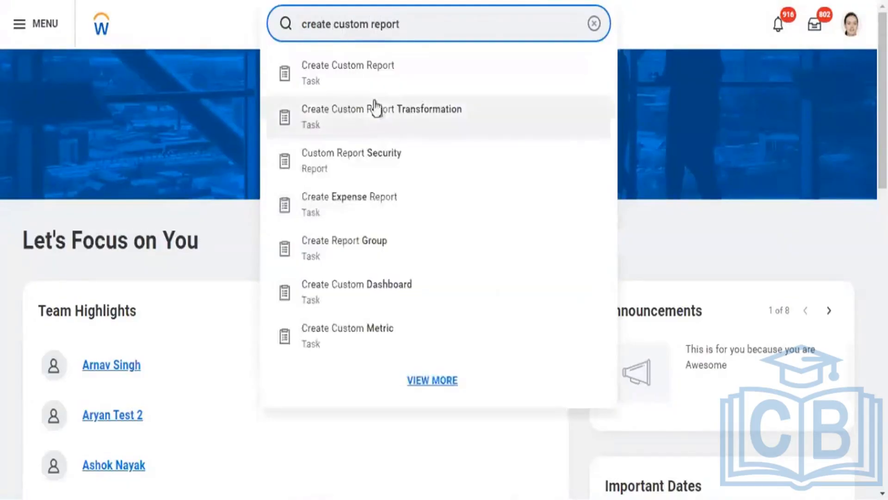
click(382, 88)
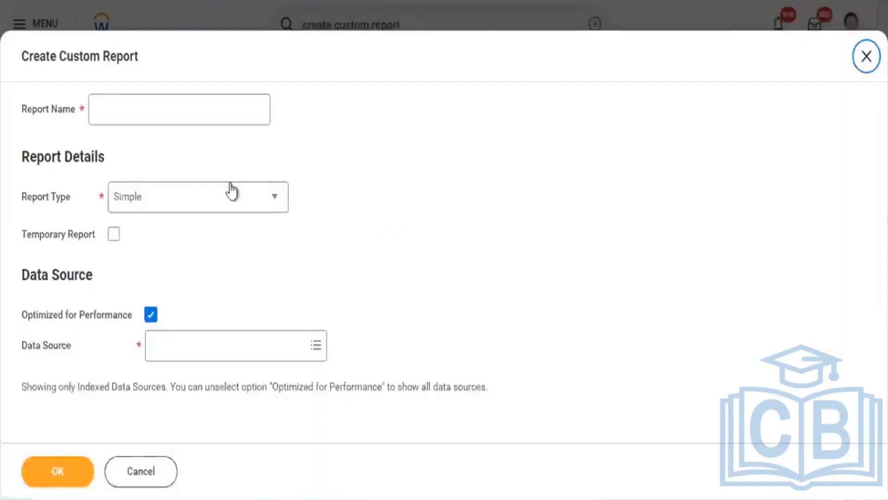
Name the custom report "RPT - New Hires - Campaign Schedule"
click(184, 109)
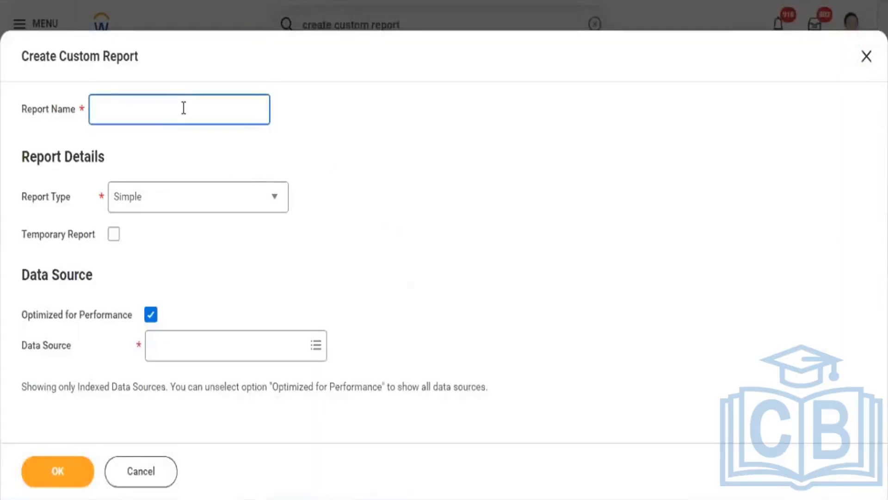
text(RPT -)
text(New)
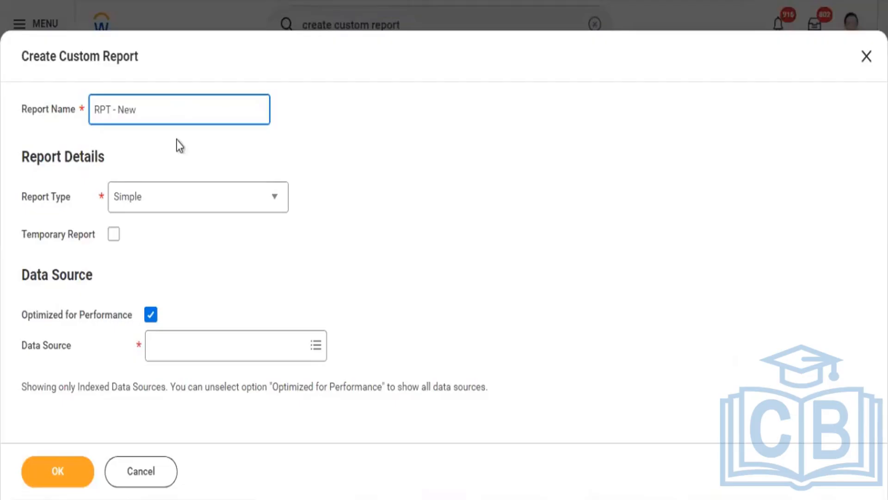
text( Hires - Campain Schedule)
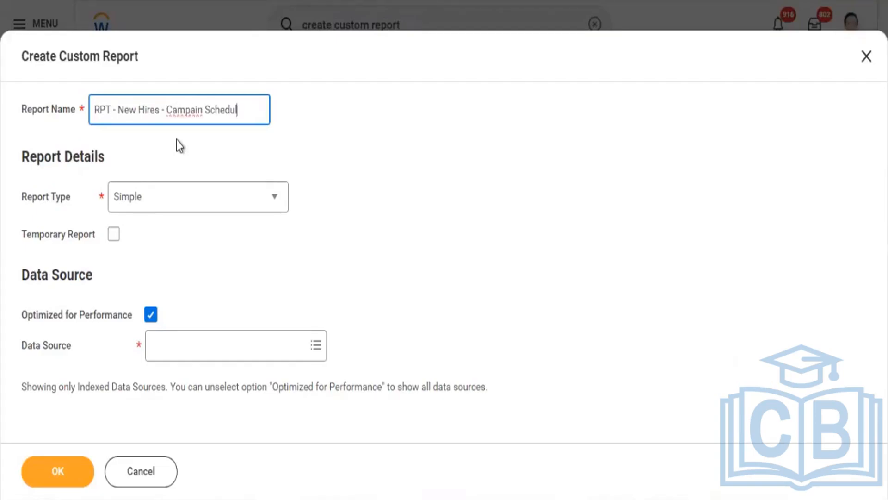
click(199, 110)
text(g)
key(BackSpace)
key(BackSpace)
text(gn)
Set the report type to Advanced and turn off Optimized for Performance
click(196, 203)
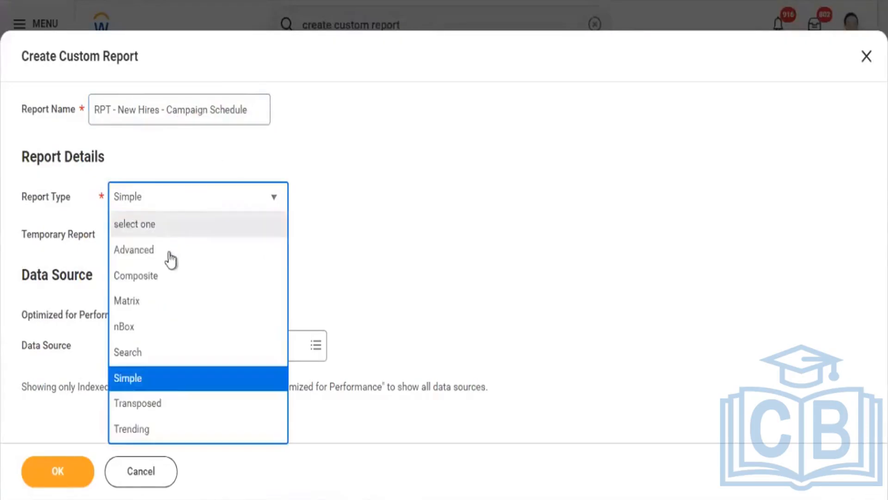
click(159, 251)
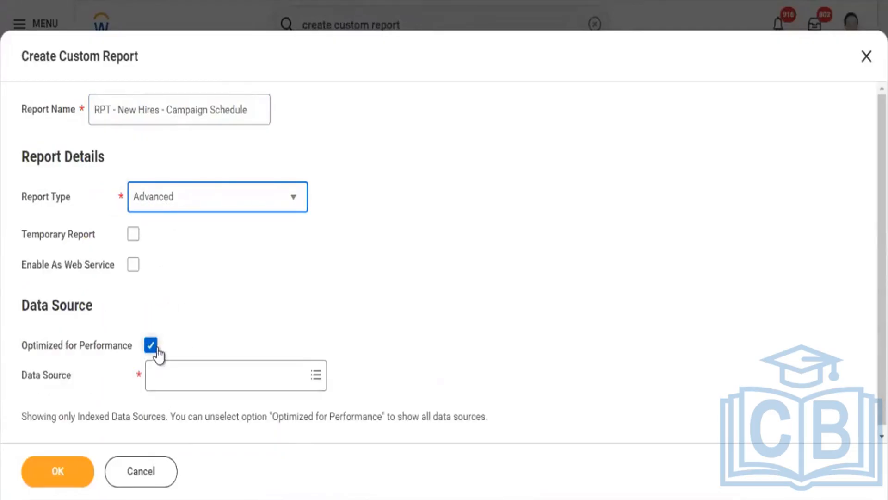
click(153, 346)
Choose All Active and Terminated Workers as the data source and confirm the creation of the report
click(171, 391)
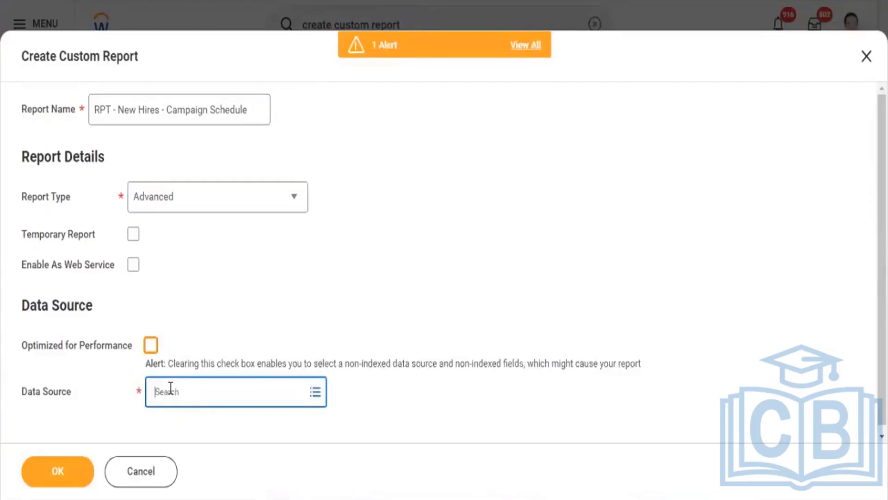
text(All)
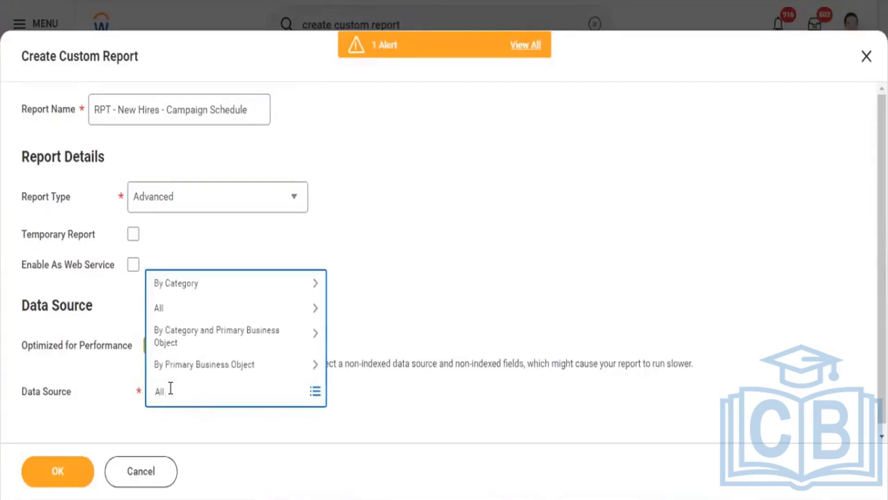
text( active and terminated)
key(Return)
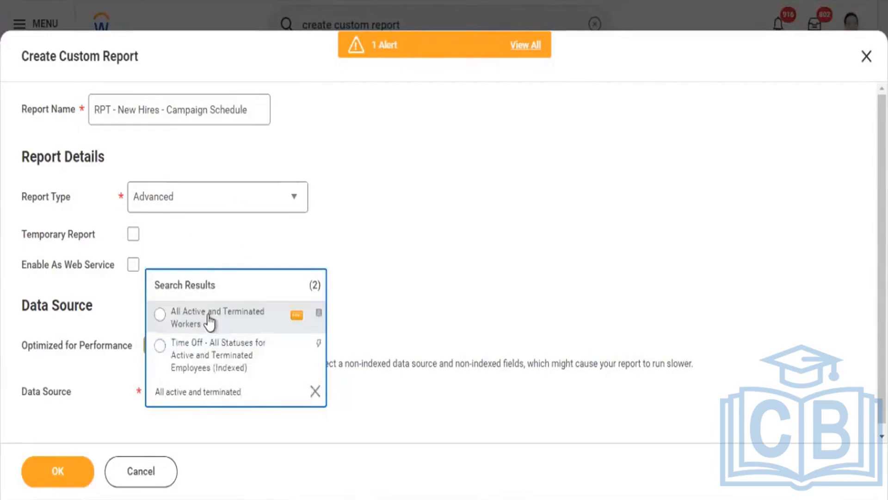
click(173, 317)
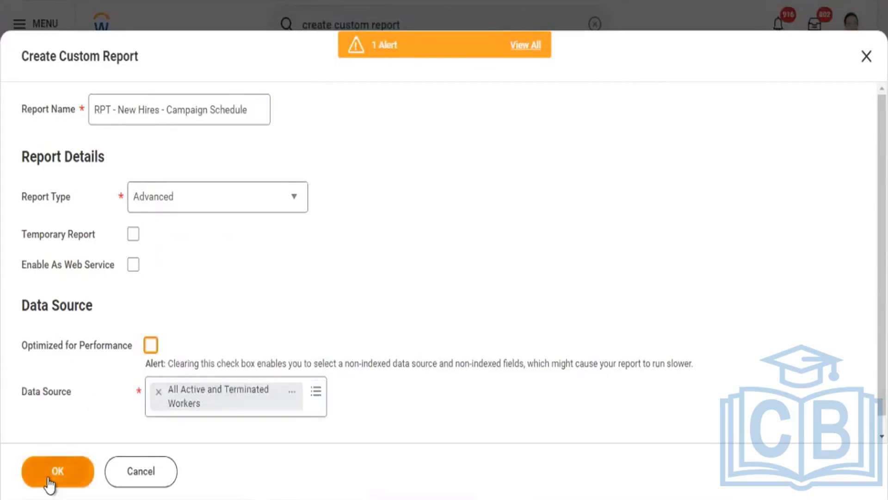
click(48, 477)
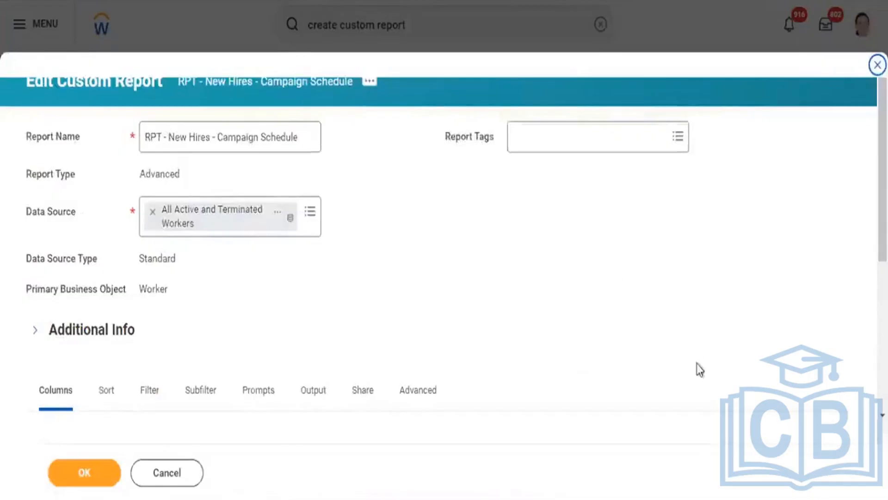
Set the field of the first report column to Employee ID
scroll(656, 120, down, 5)
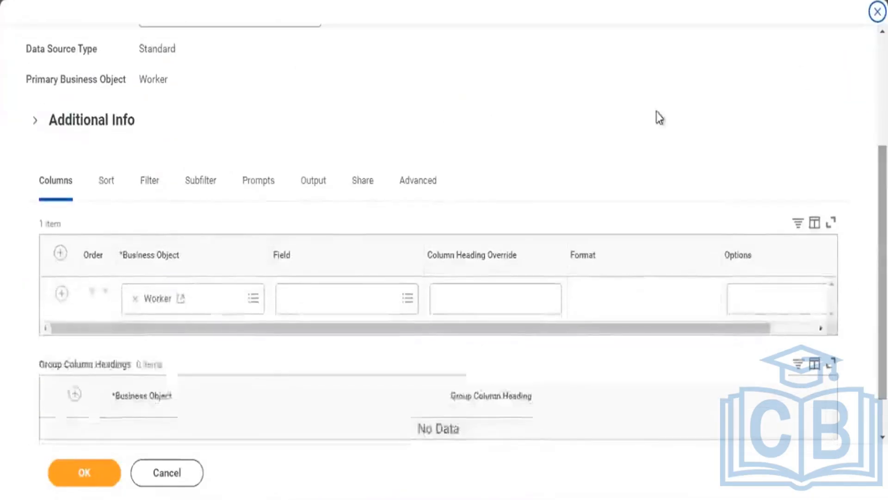
click(319, 301)
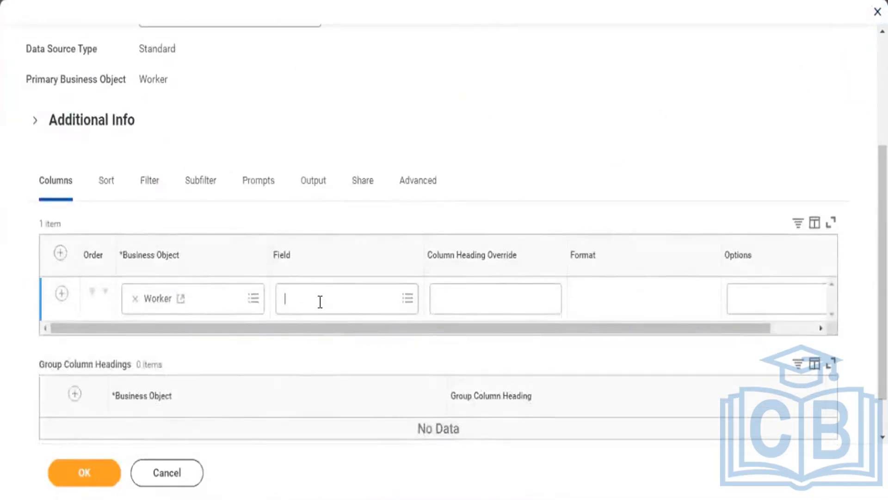
text(Emp)
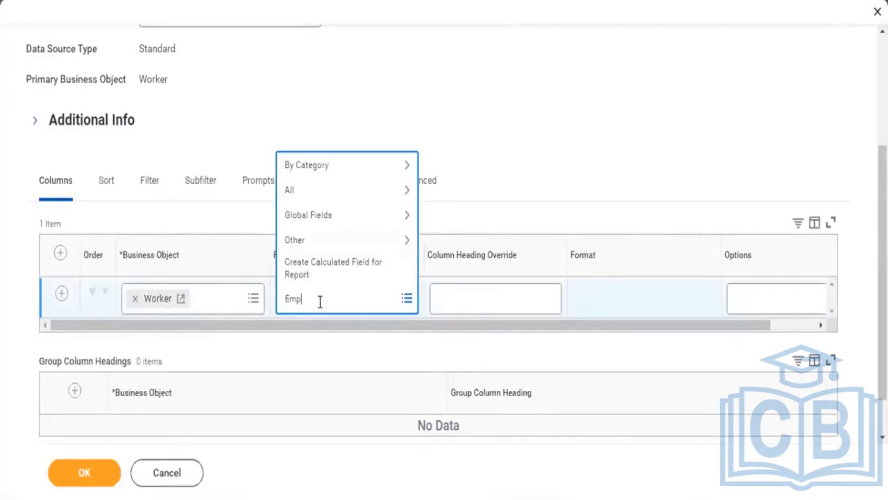
text(loyee ID)
key(Return)
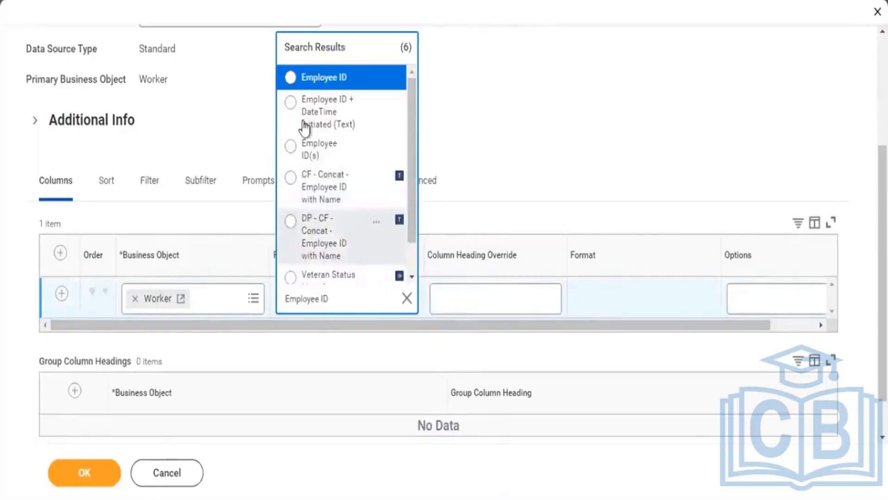
click(303, 78)
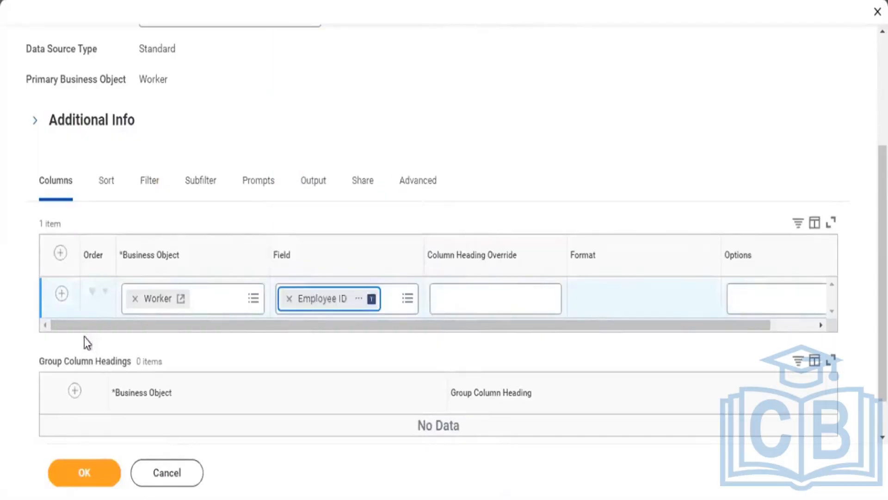
Add a second report column using the Worker field
click(61, 294)
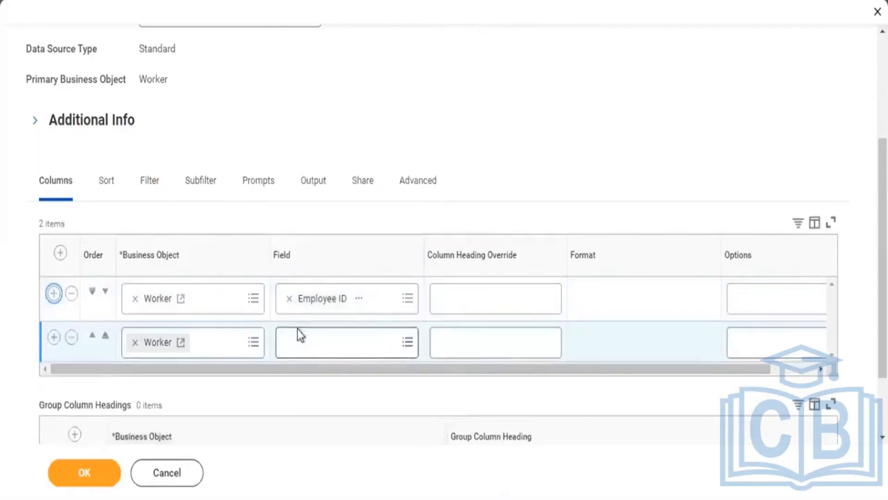
click(298, 342)
text(Worker)
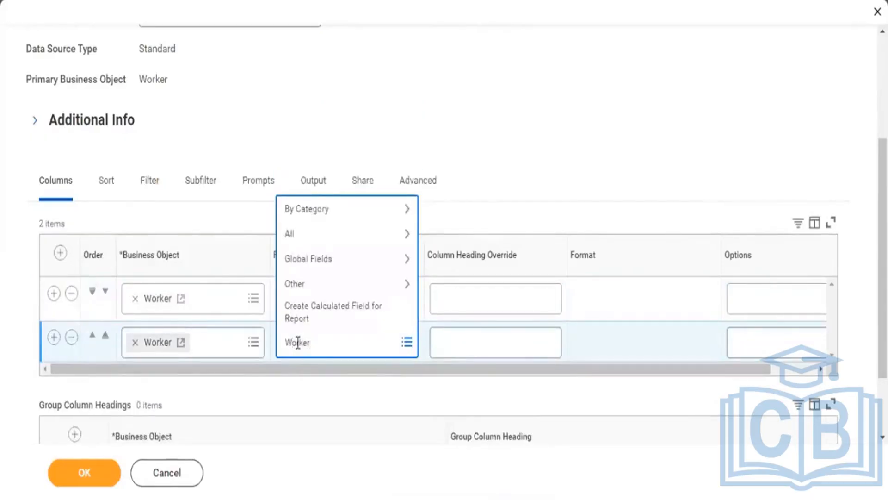
key(Return)
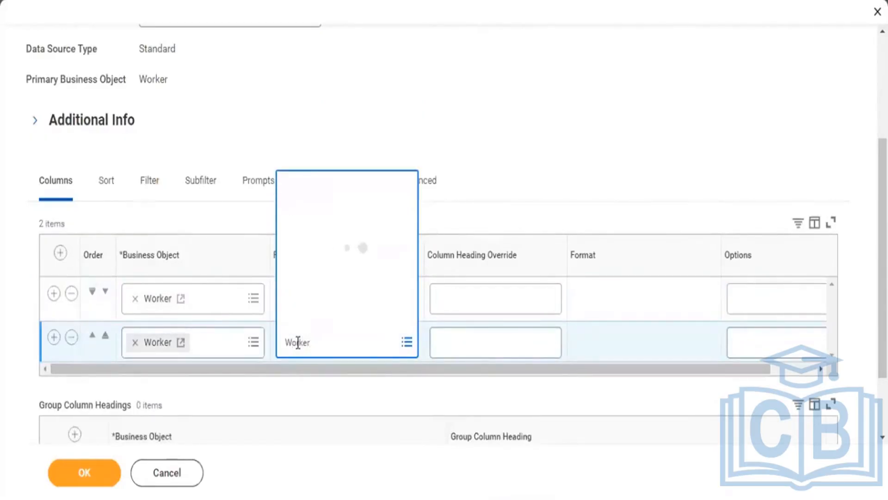
click(308, 80)
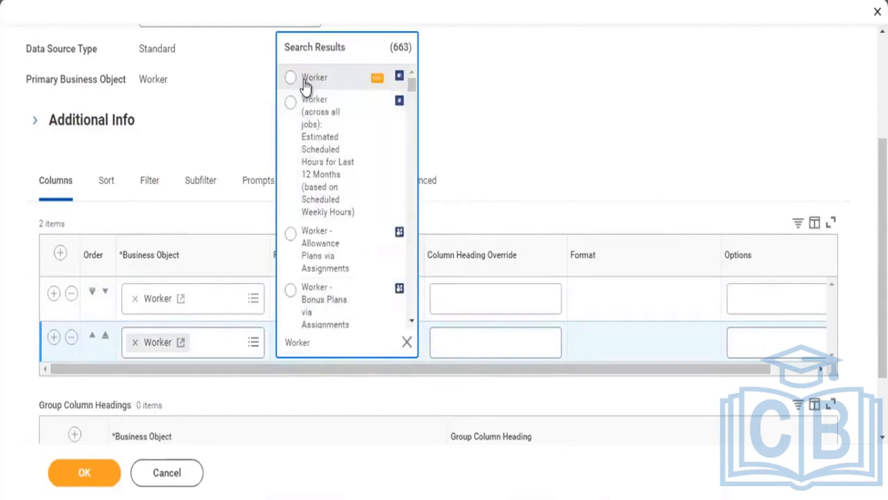
Add a third report column using the Hire Date field
click(53, 338)
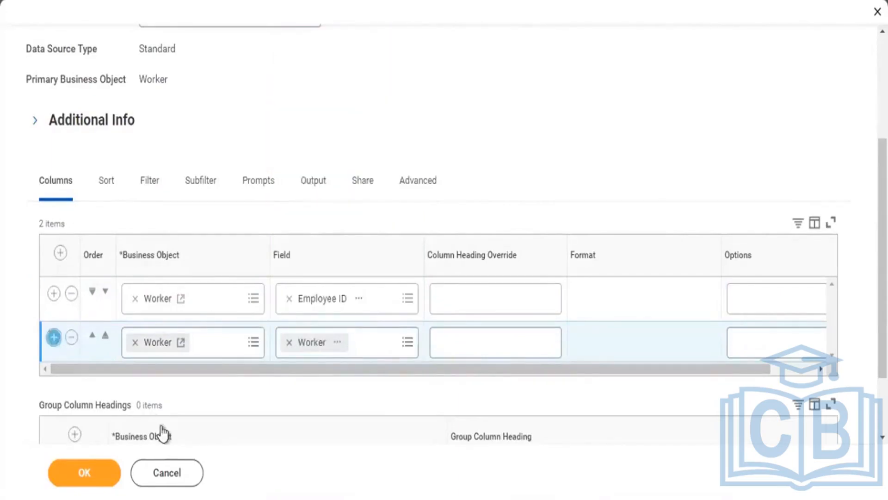
click(337, 378)
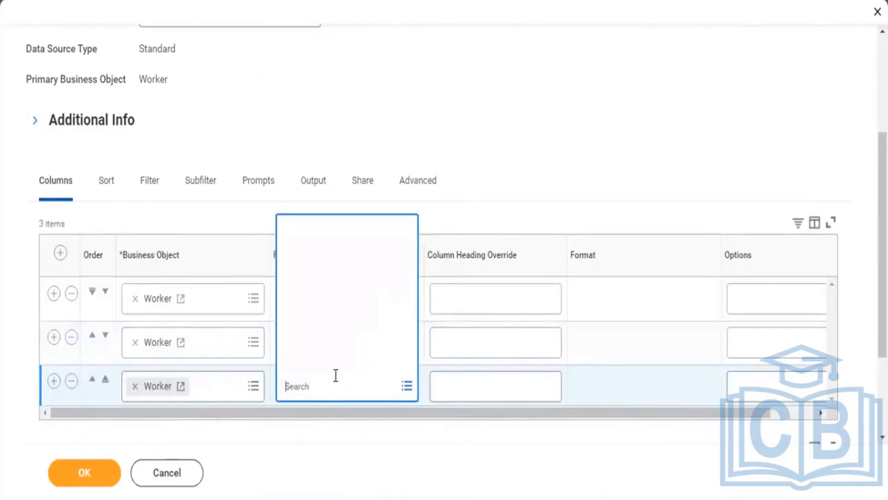
text(Hi)
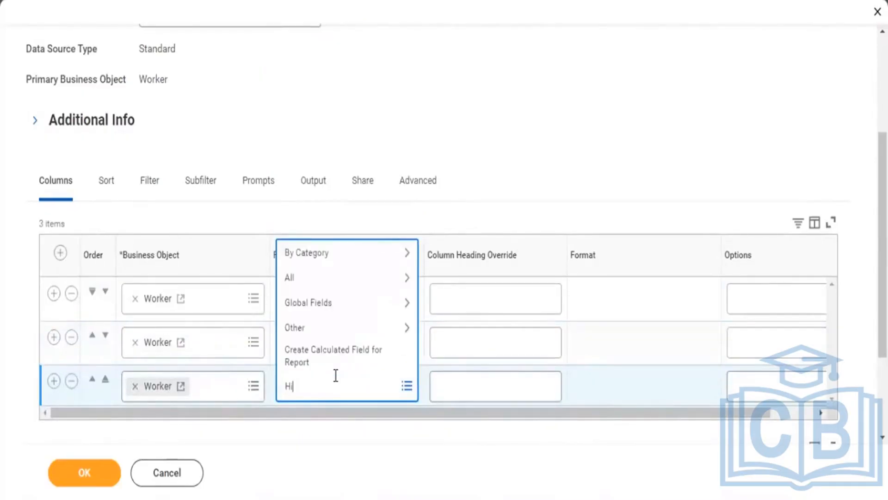
text(re Date)
key(Return)
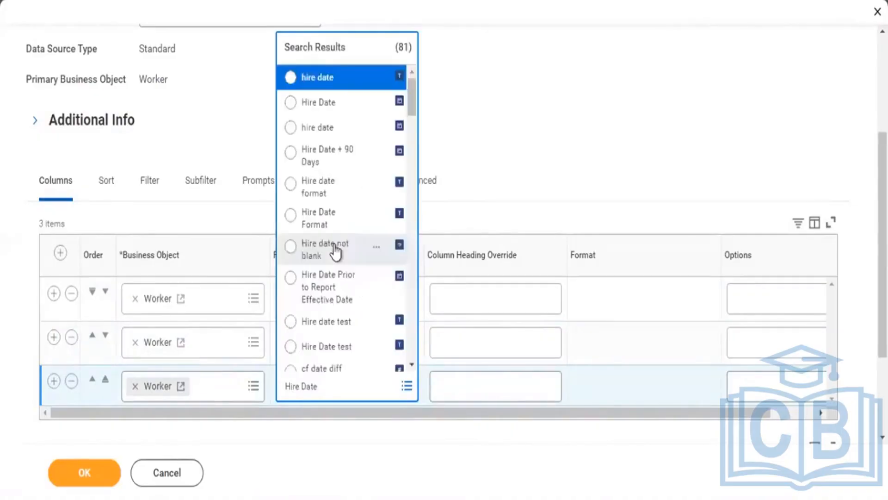
click(327, 105)
Add a fourth report column using the Employee Type field
click(53, 380)
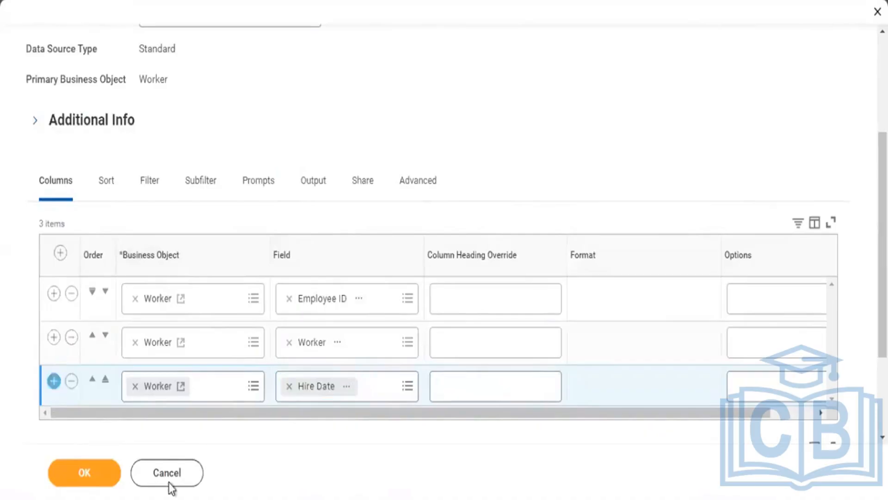
click(317, 430)
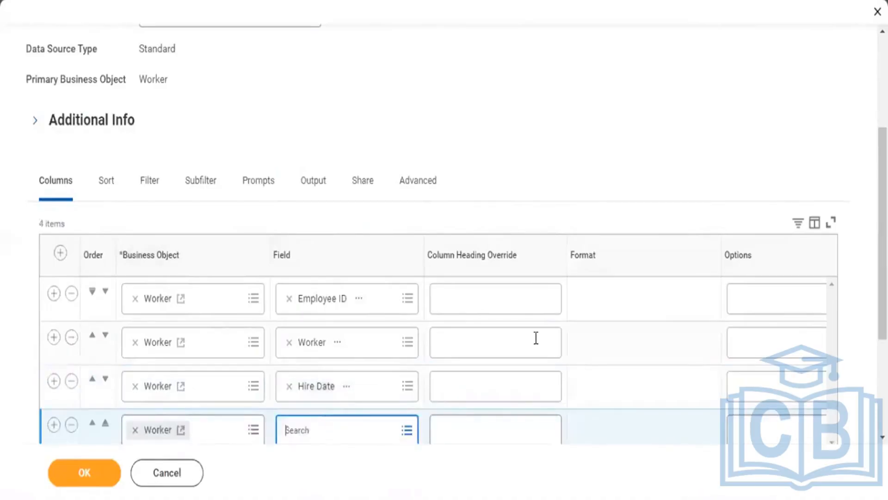
drag(882, 149, 882, 178)
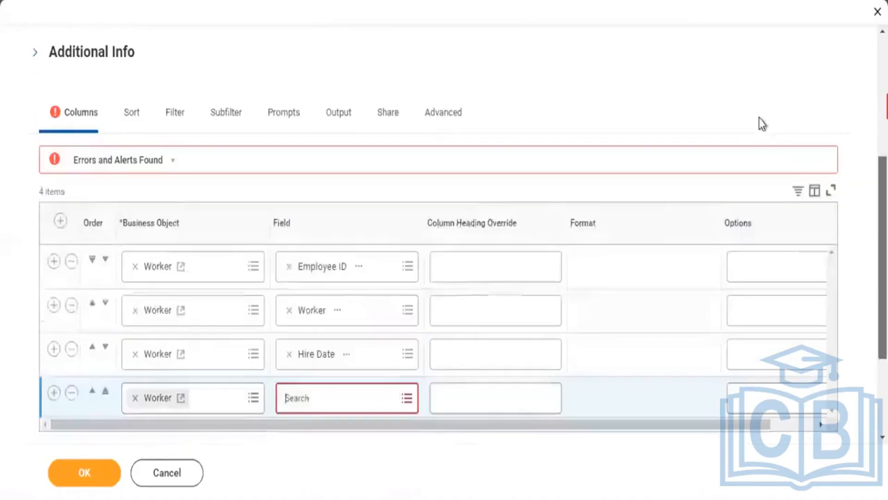
click(325, 403)
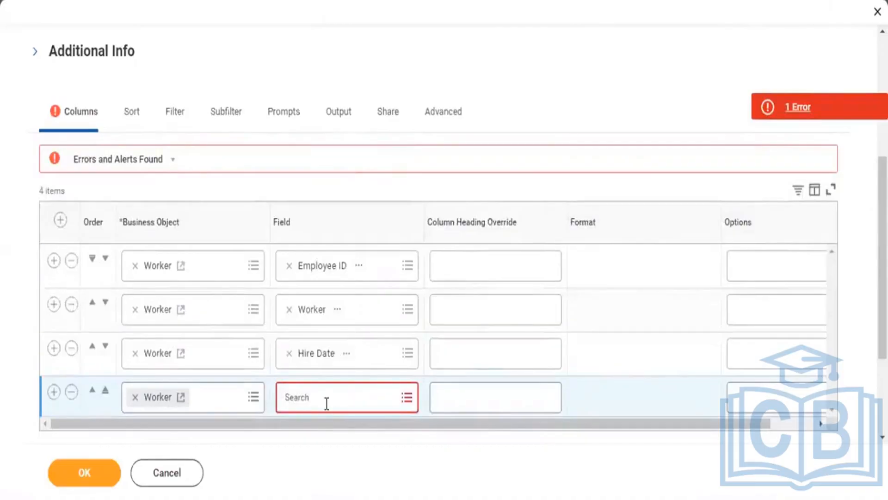
text(Employee Type)
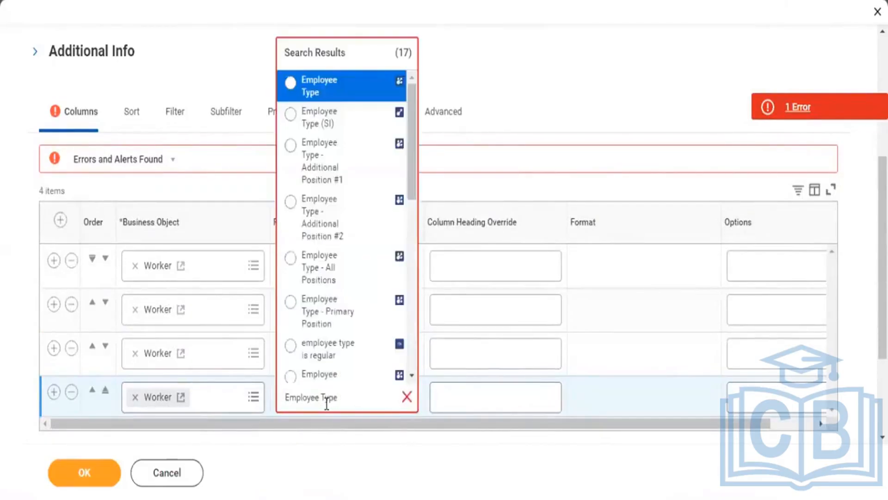
click(327, 93)
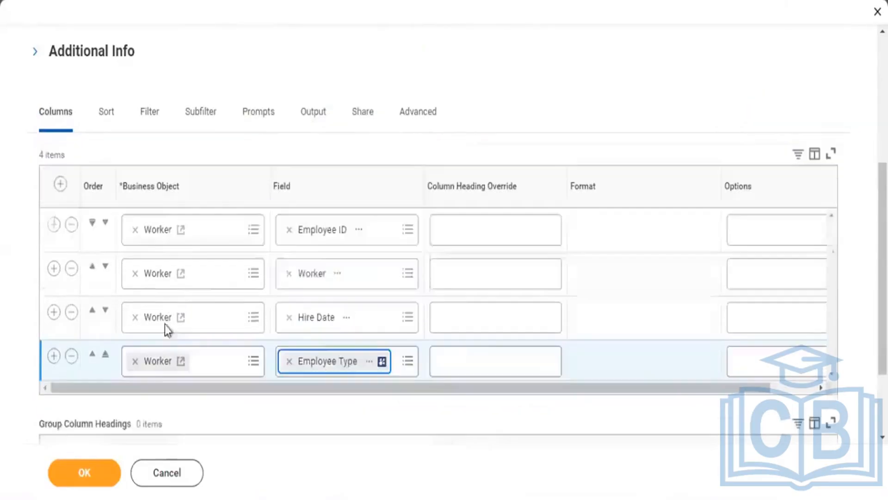
Add a fifth report column on the Worker business object using the Worker Type field
click(54, 358)
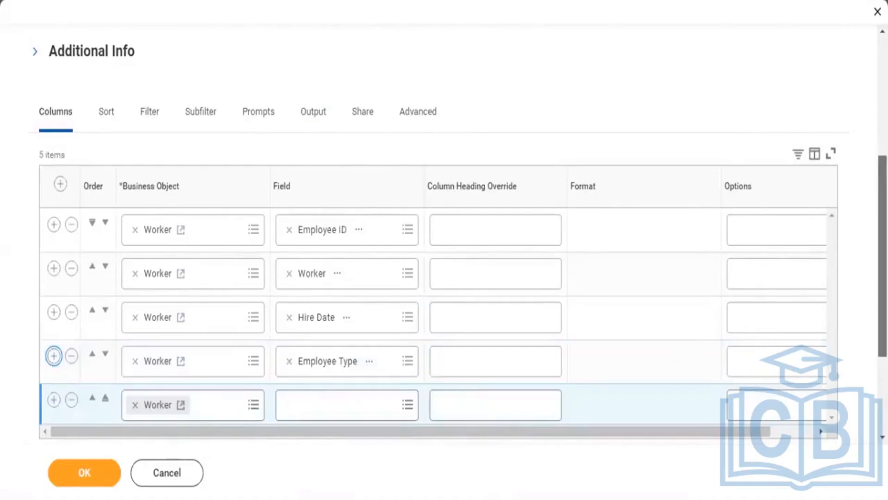
scroll(815, 322, down, 2)
scroll(648, 185, down, 2)
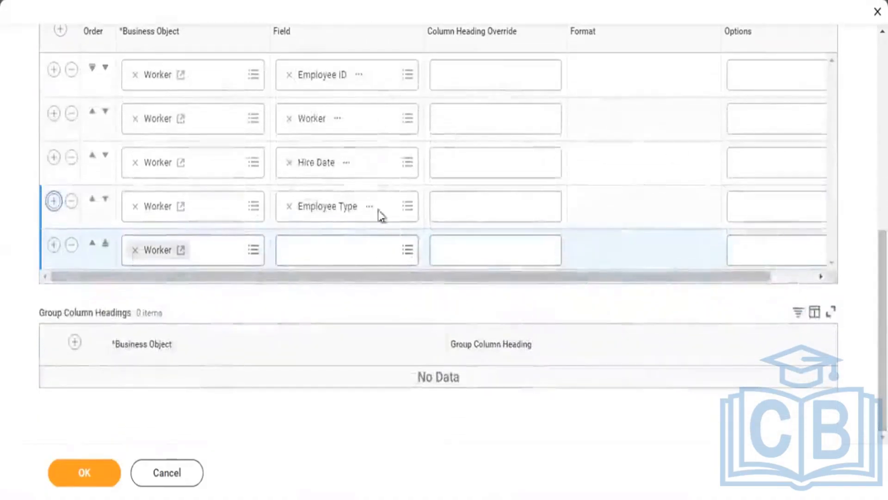
click(325, 257)
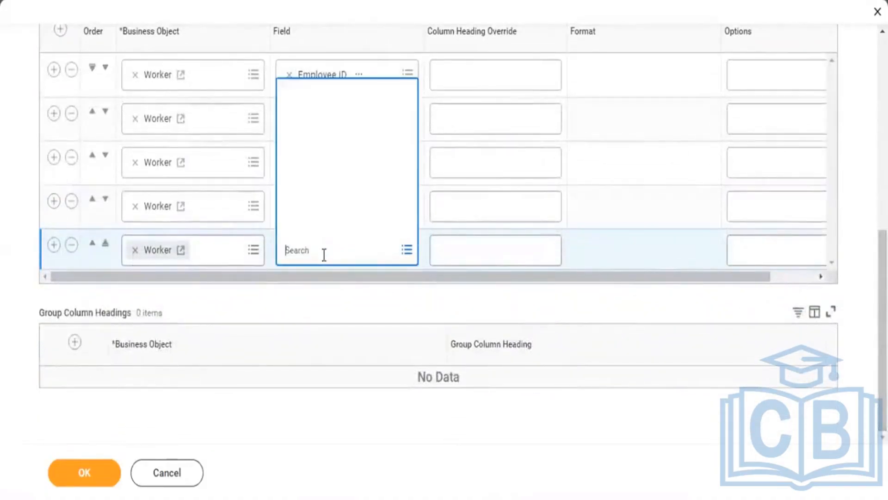
text(Worker)
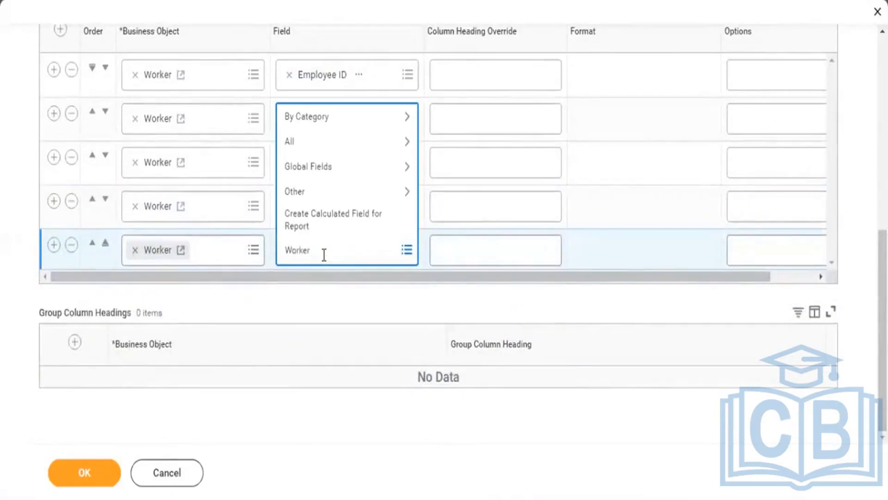
text( Type)
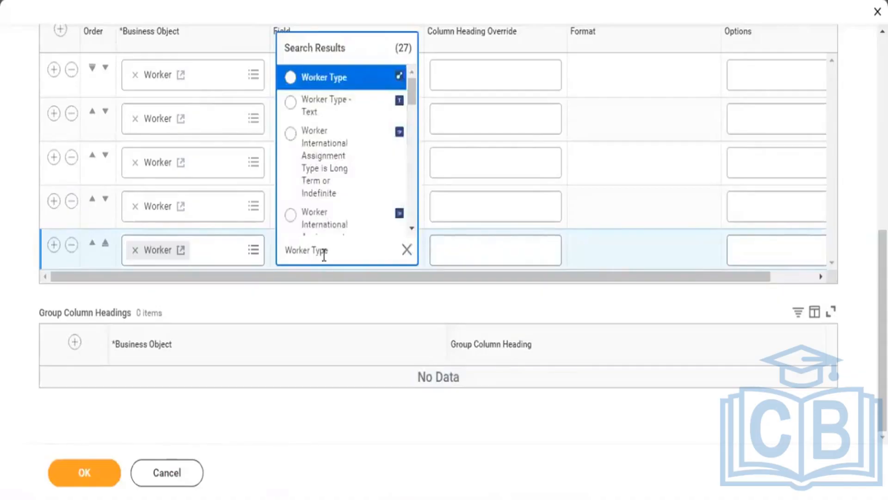
click(323, 83)
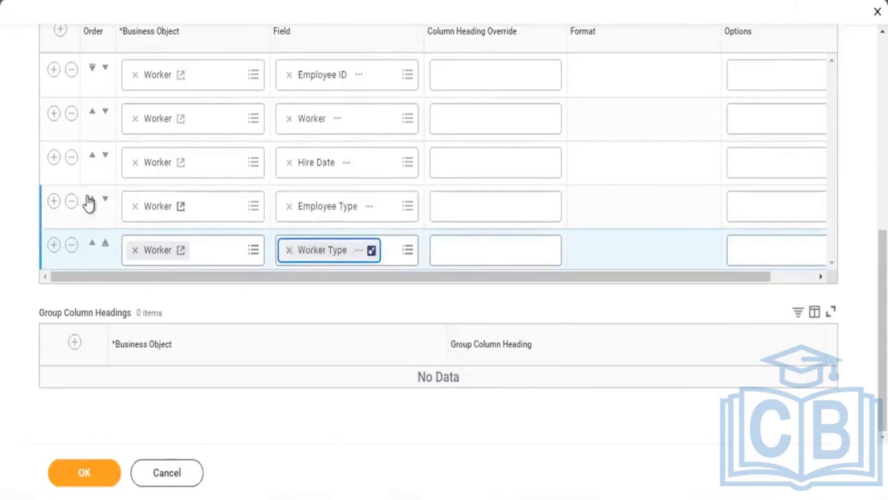
Add a sixth report column using the Location Address - Country field, with Country as its column heading override
click(54, 245)
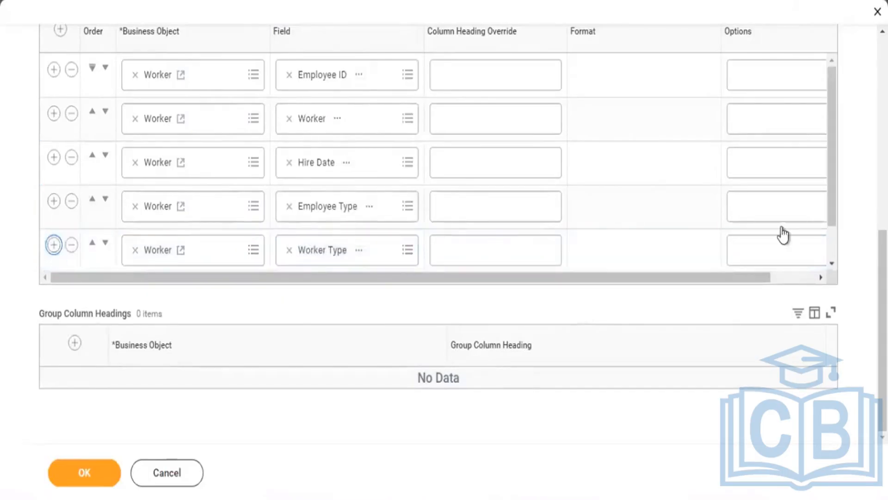
drag(834, 136, 826, 201)
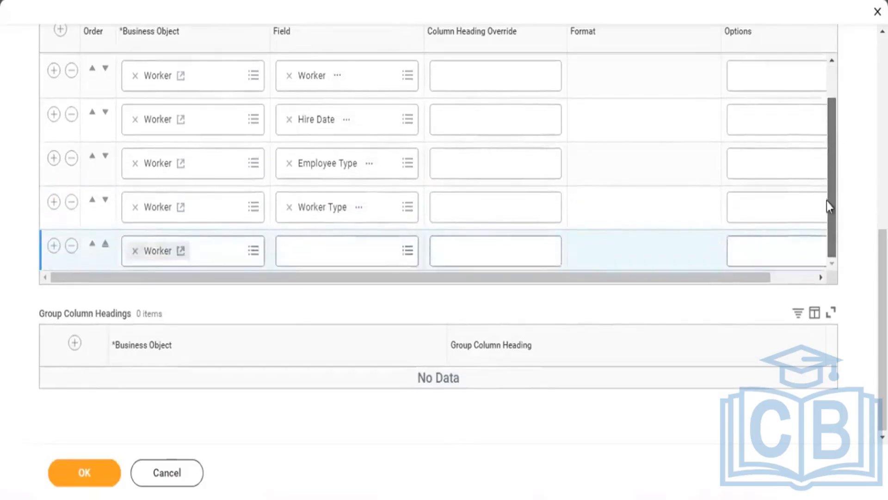
click(330, 250)
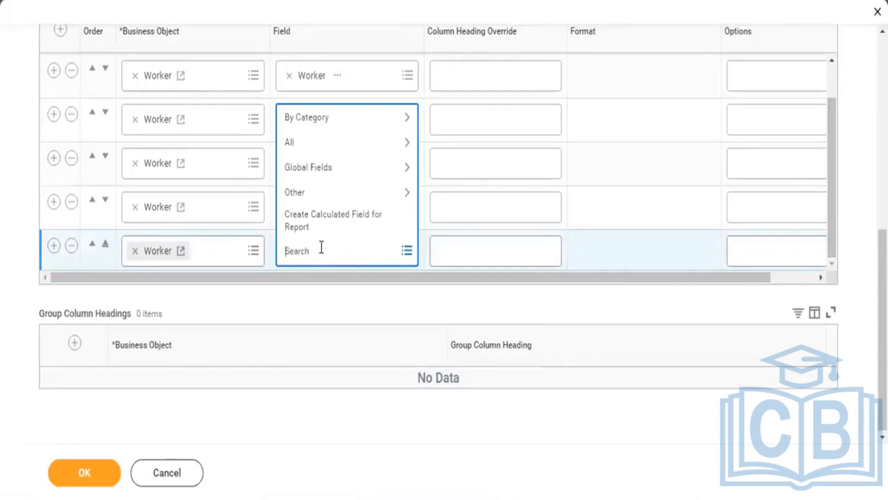
text(Location Address Country)
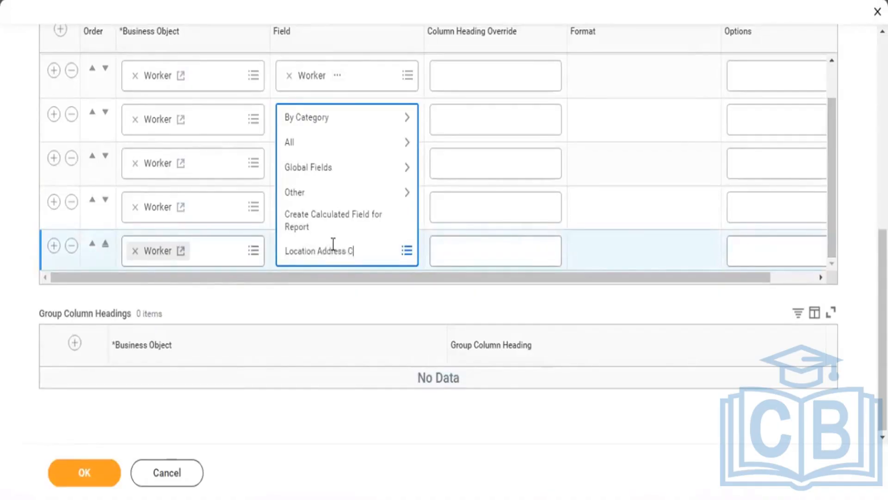
key(Return)
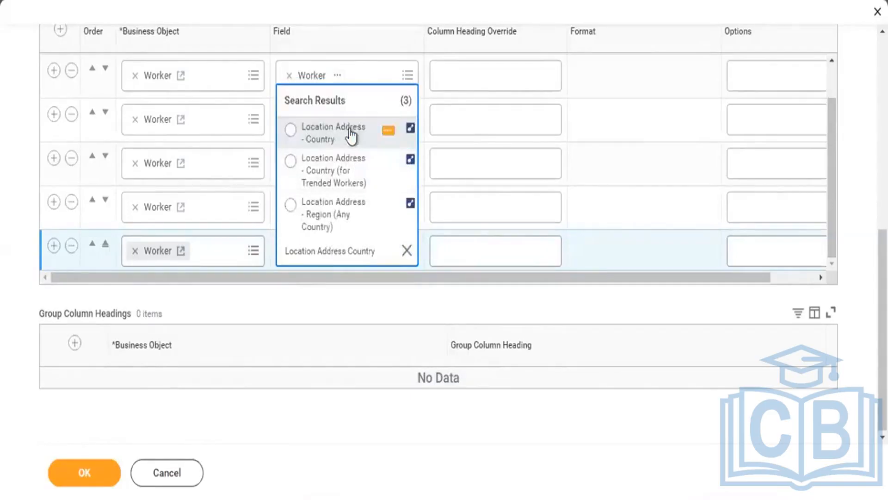
click(352, 135)
click(466, 239)
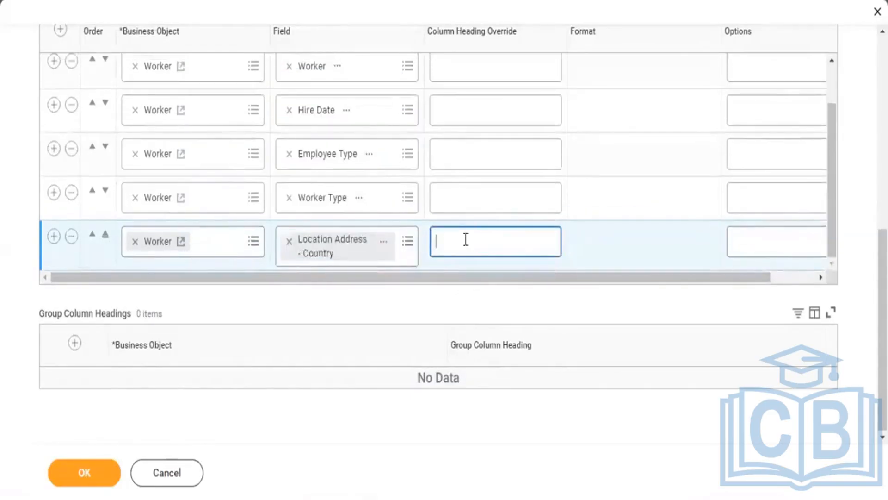
text(Country)
Add an instance filter condition to the report on the Hire Date field
drag(883, 259, 882, 153)
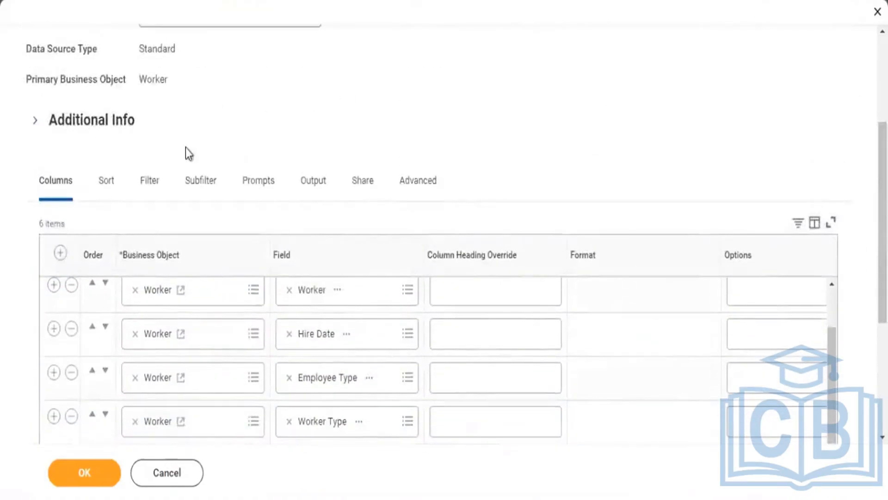
click(147, 181)
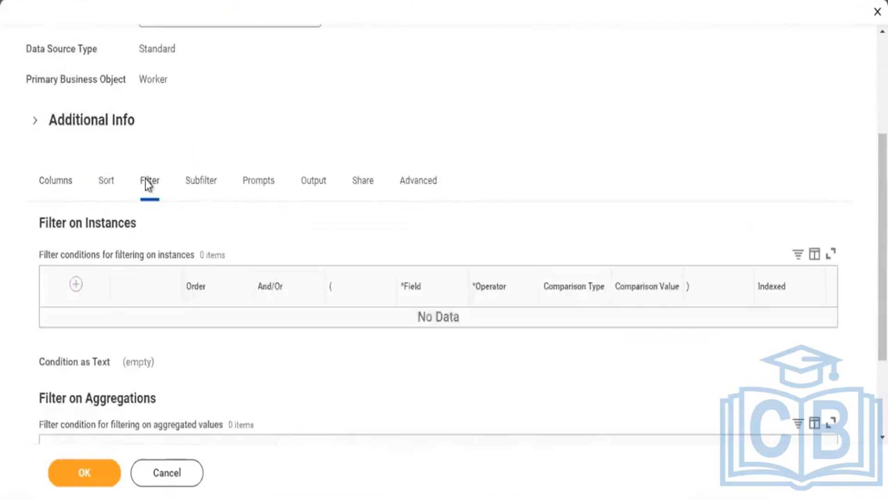
click(64, 284)
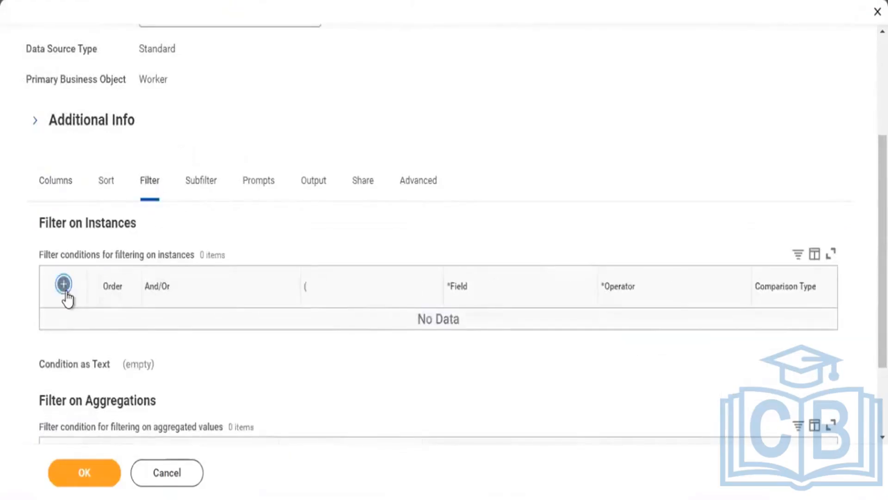
click(513, 328)
text(H)
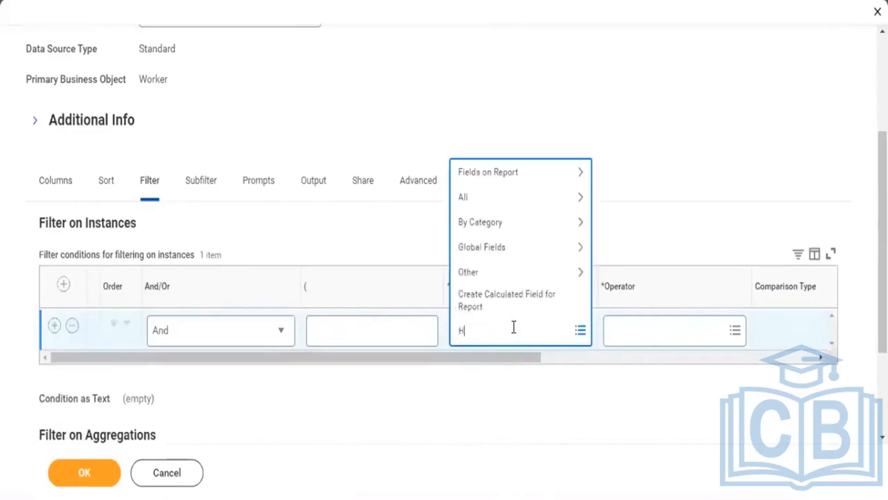
text(ire date)
key(Return)
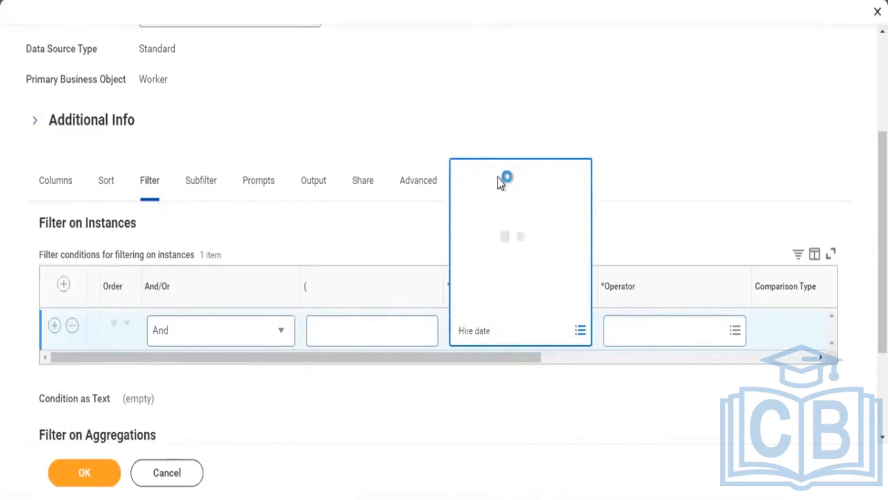
click(504, 103)
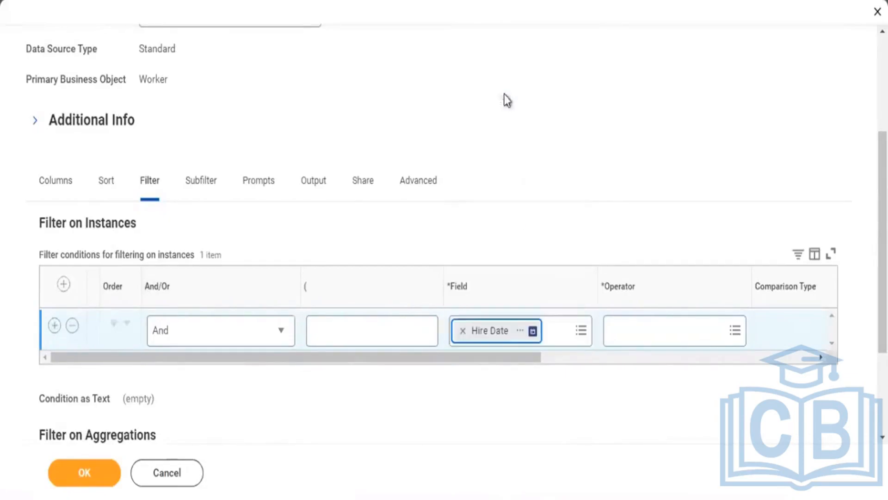
Set the Hire Date filter's operator to greater than or equal to, with a comparison value of 03/01/2024
click(635, 325)
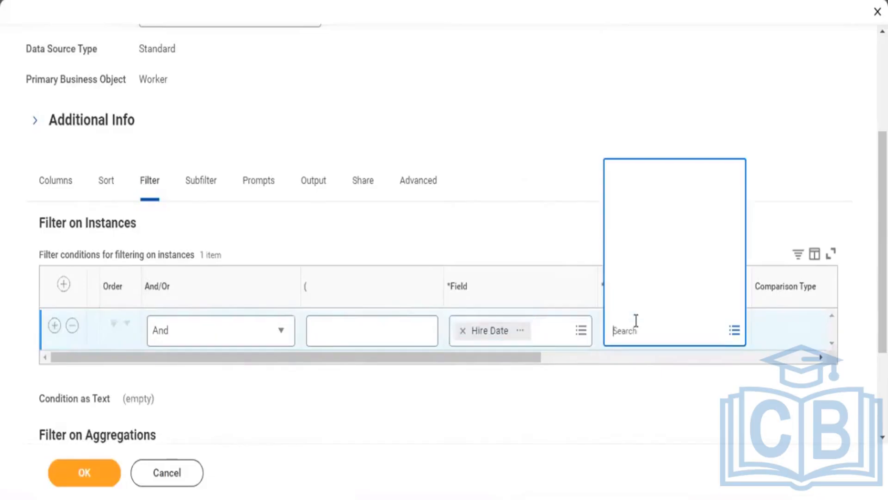
click(638, 287)
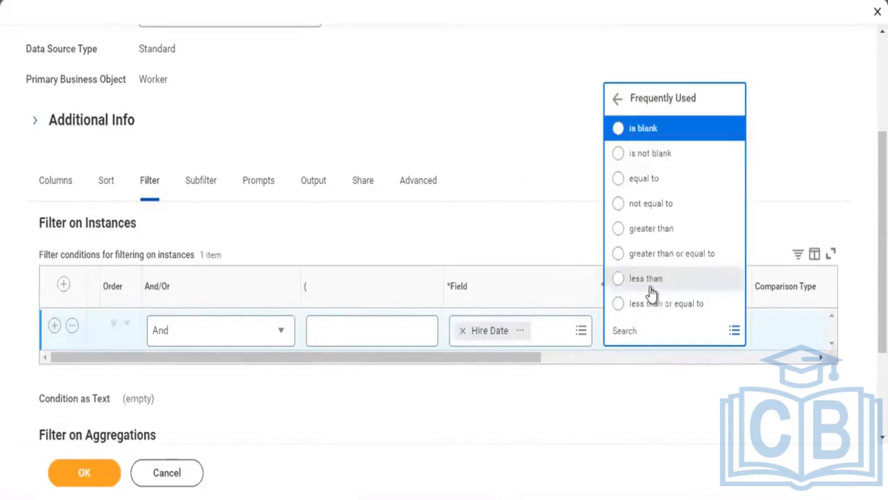
click(666, 259)
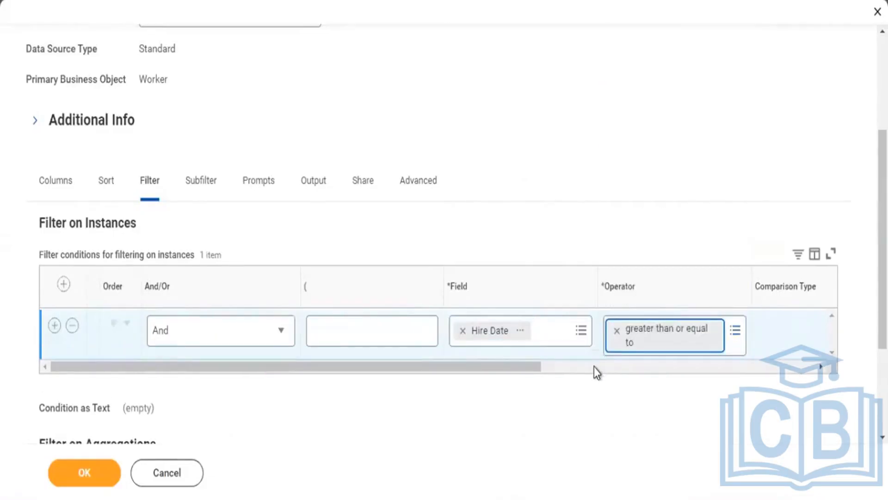
click(594, 366)
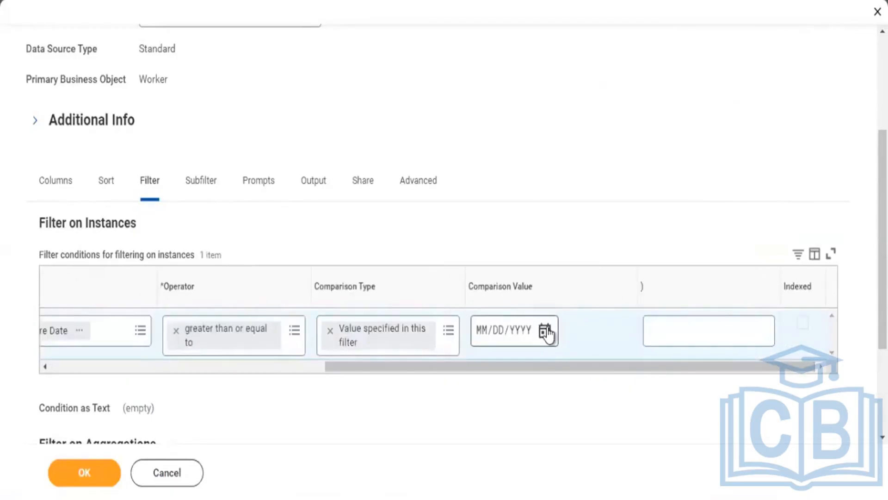
click(544, 330)
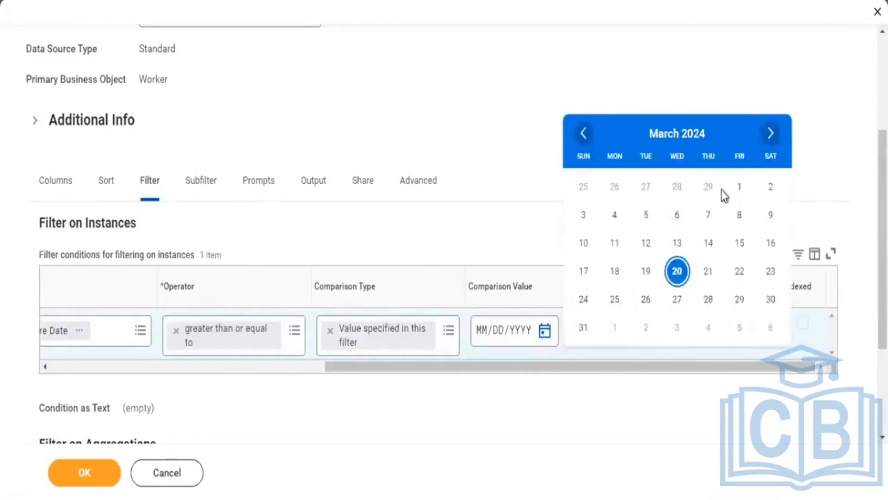
click(736, 187)
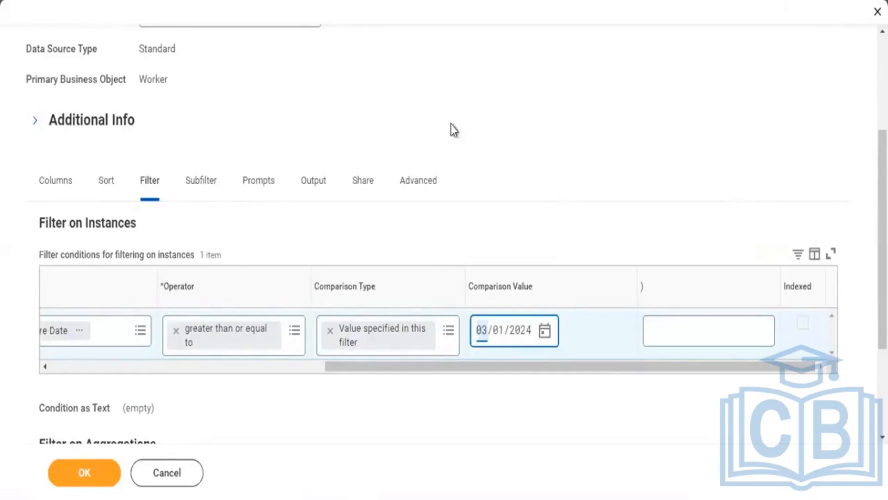
Enable the report as a web service in its advanced options
click(415, 185)
scroll(765, 188, down, 1)
scroll(444, 249, down, 4)
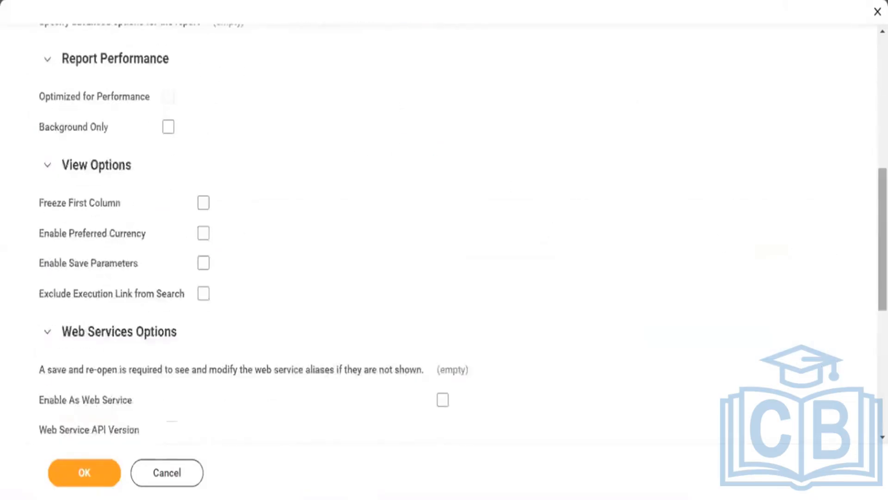
scroll(729, 237, down, 4)
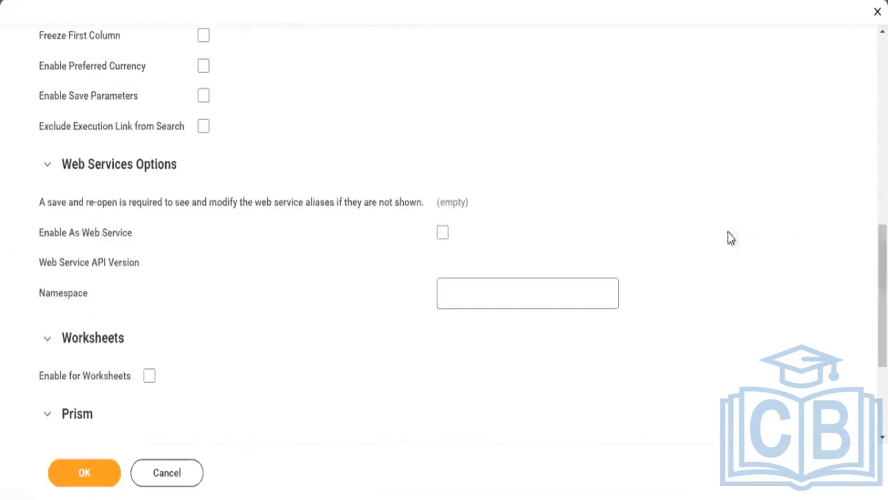
click(443, 233)
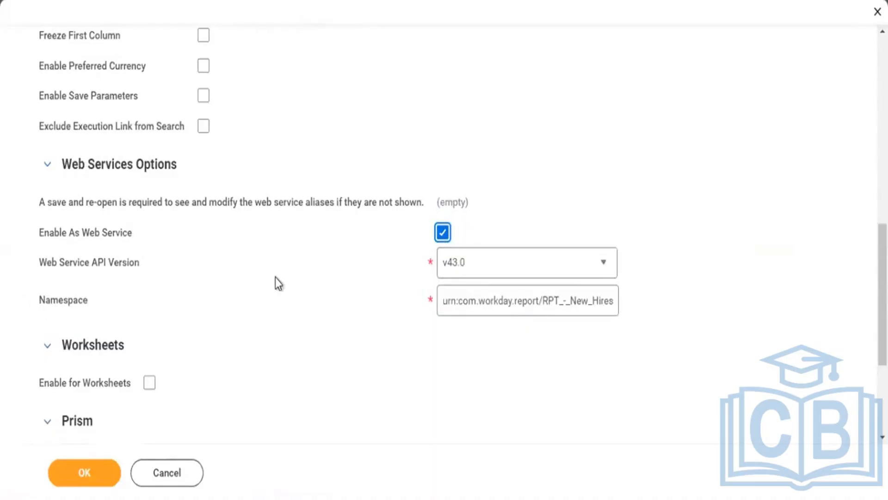
Save the custom report definition and run the report
click(87, 484)
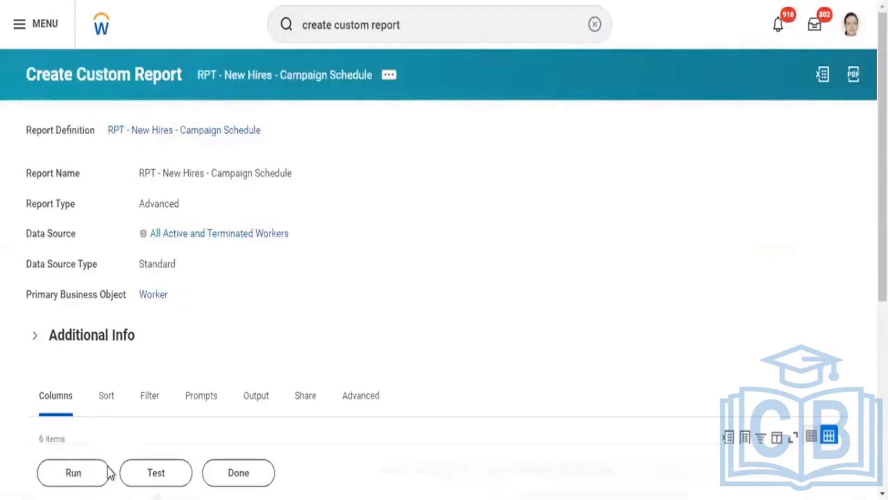
click(83, 482)
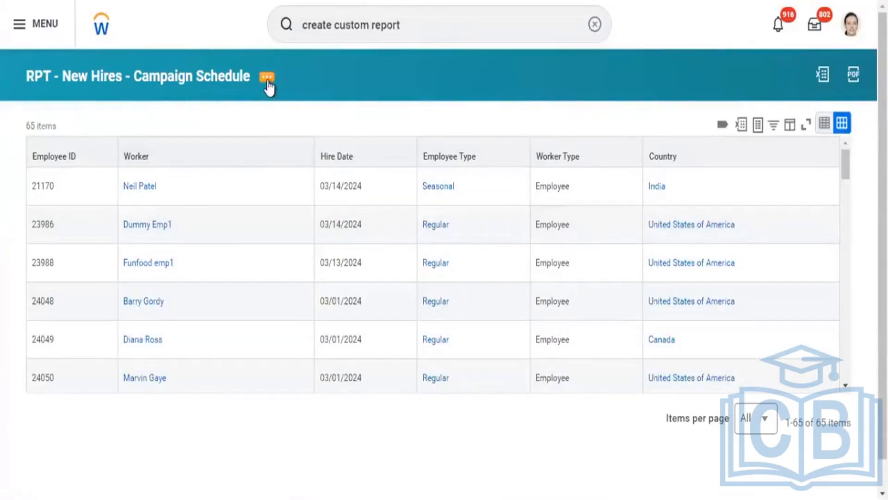
Open the RPT - New Hires - Campaign Schedule report for editing and show its filter conditions
click(268, 86)
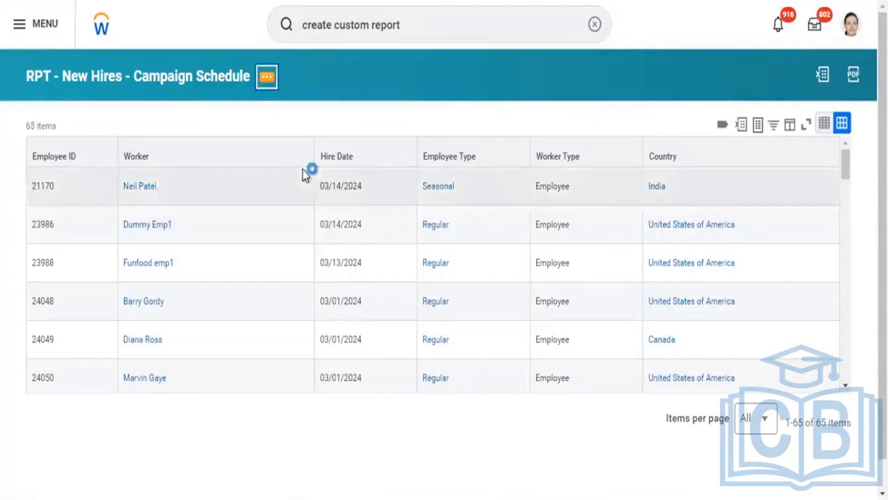
mouse_move(340, 140)
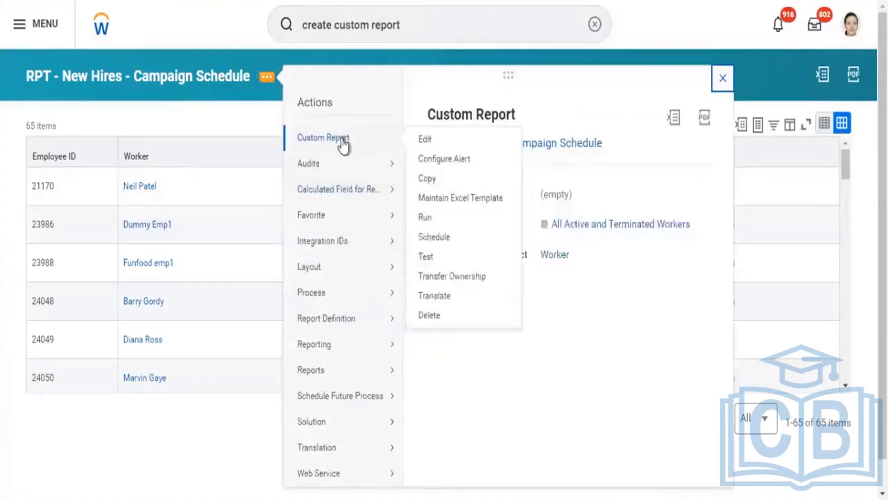
click(430, 138)
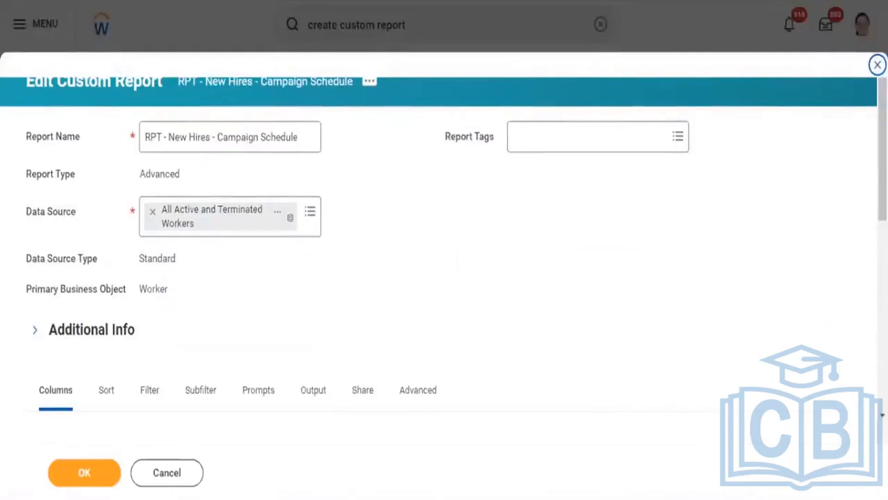
scroll(562, 179, down, 4)
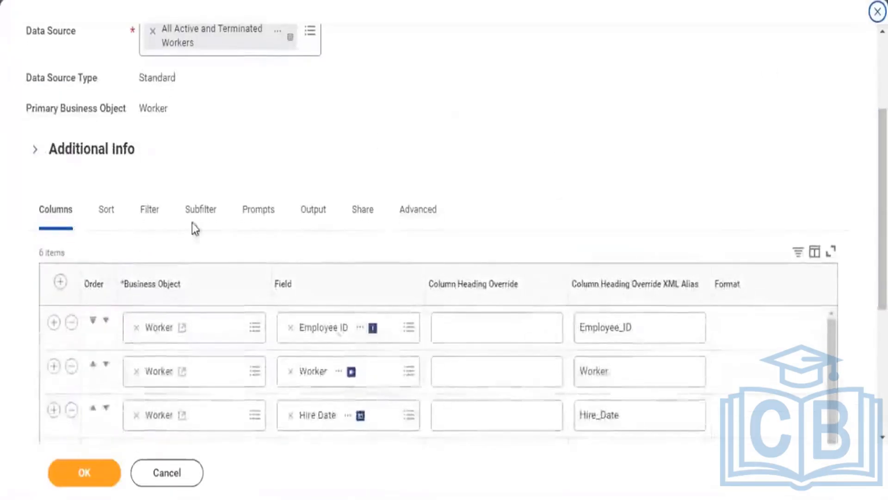
click(154, 212)
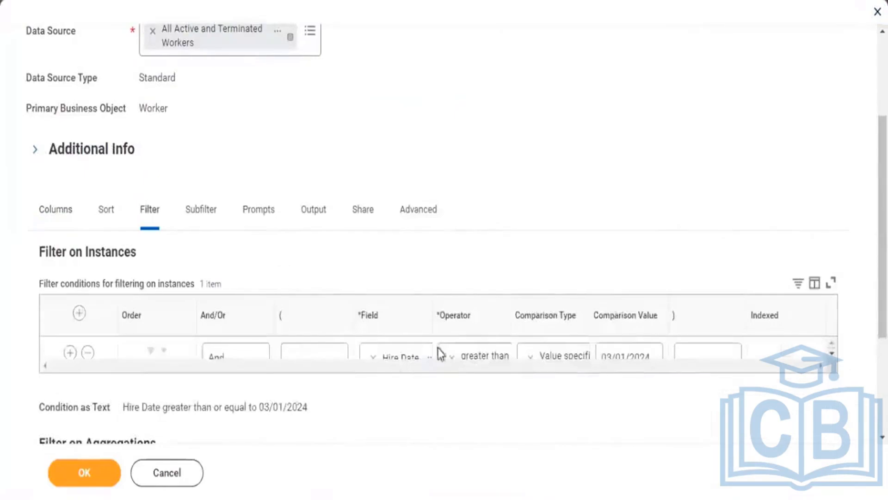
Set the Hire Date filter's comparison value to 03/10/2024, and save and rerun the report
click(732, 397)
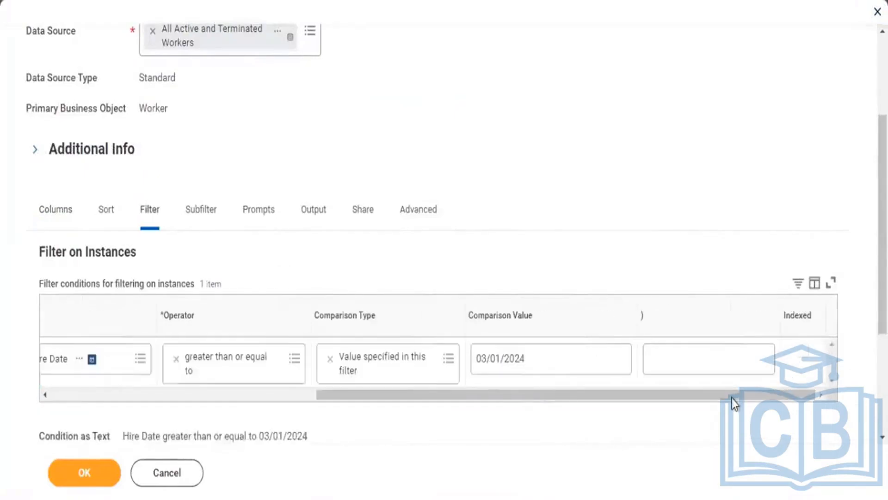
click(596, 368)
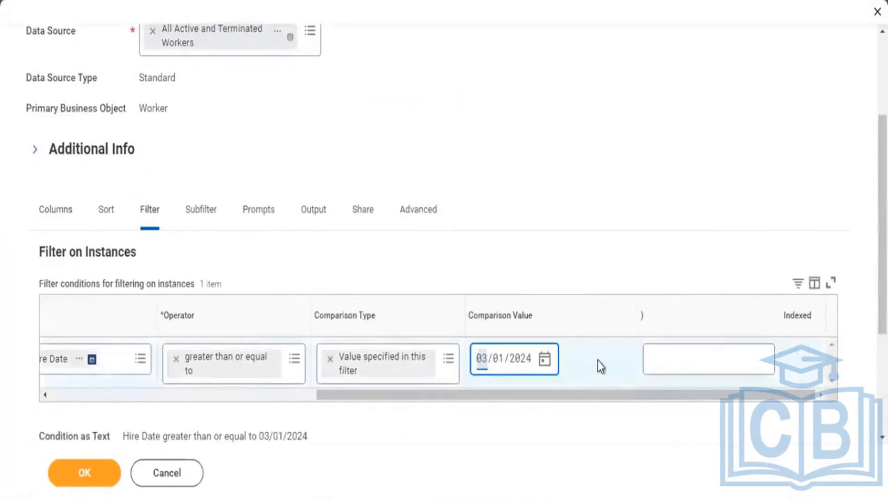
click(545, 359)
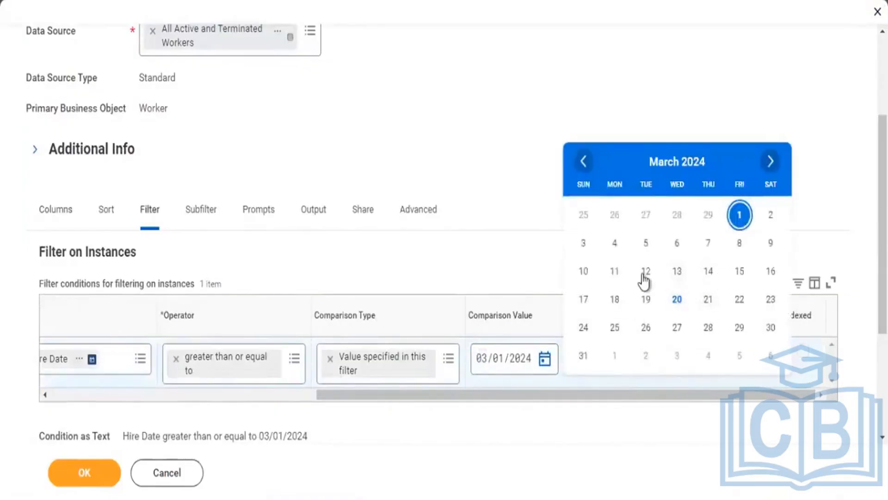
click(586, 275)
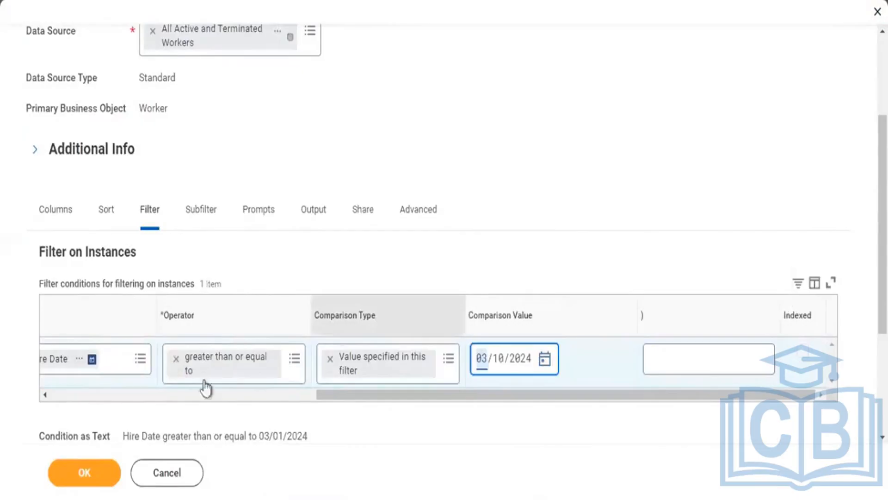
click(77, 482)
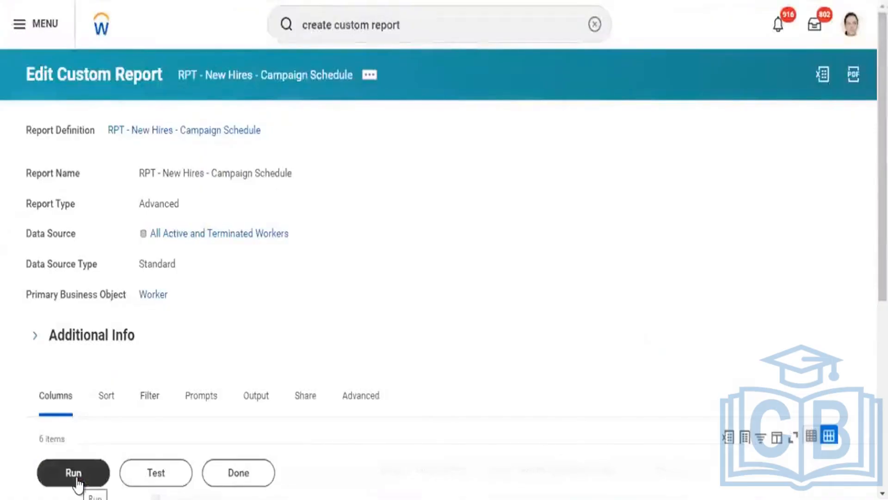
click(78, 482)
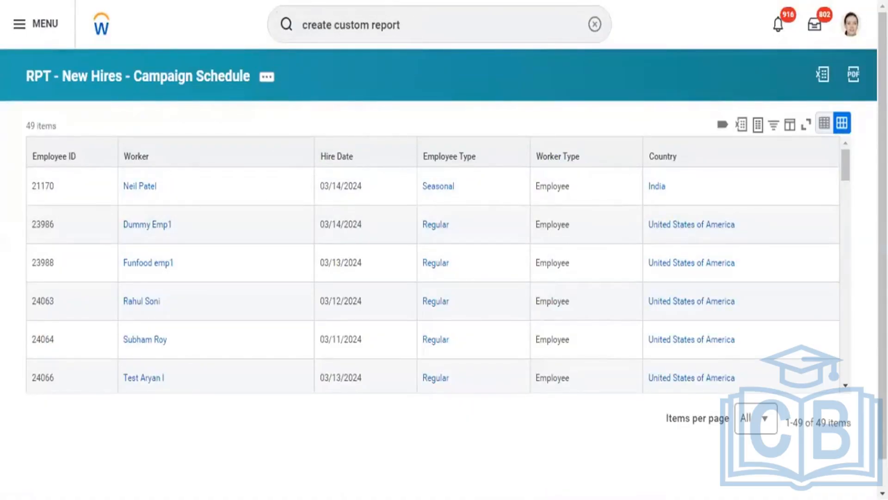
Show the report's definition in a duplicate browser tab and examine its Hire Date filter condition
right_click(266, 1)
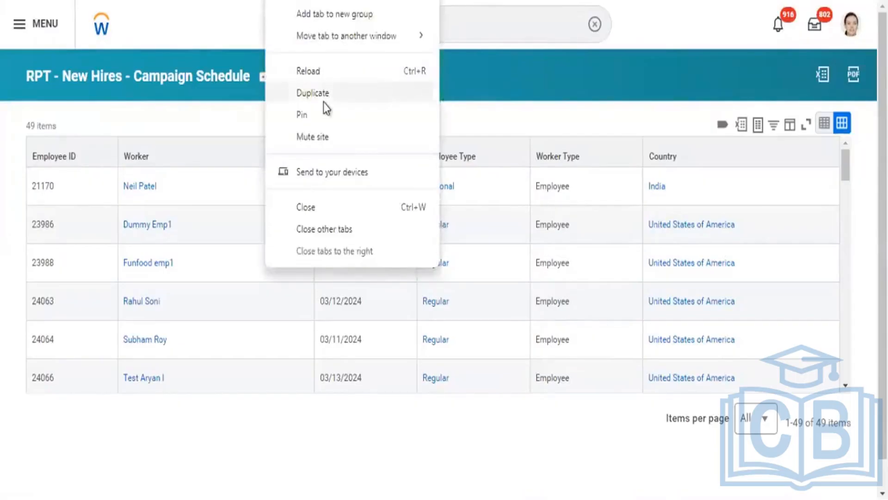
click(322, 98)
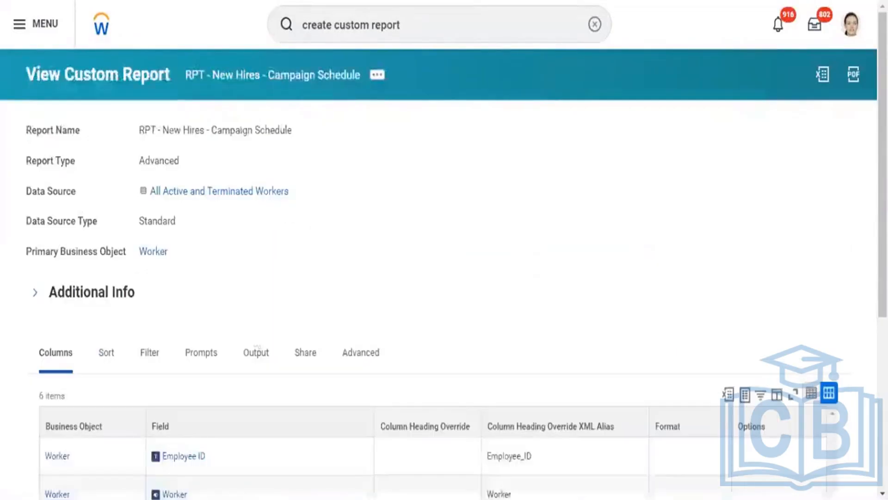
click(151, 353)
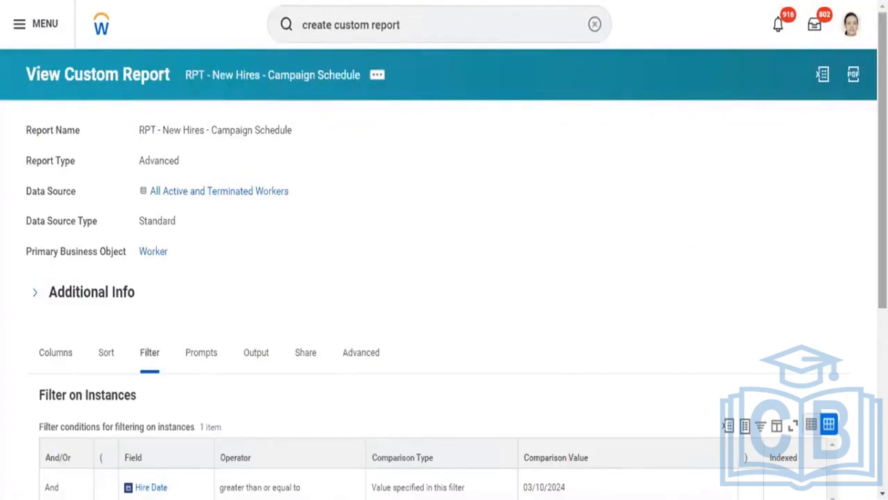
scroll(444, 278, down, 5)
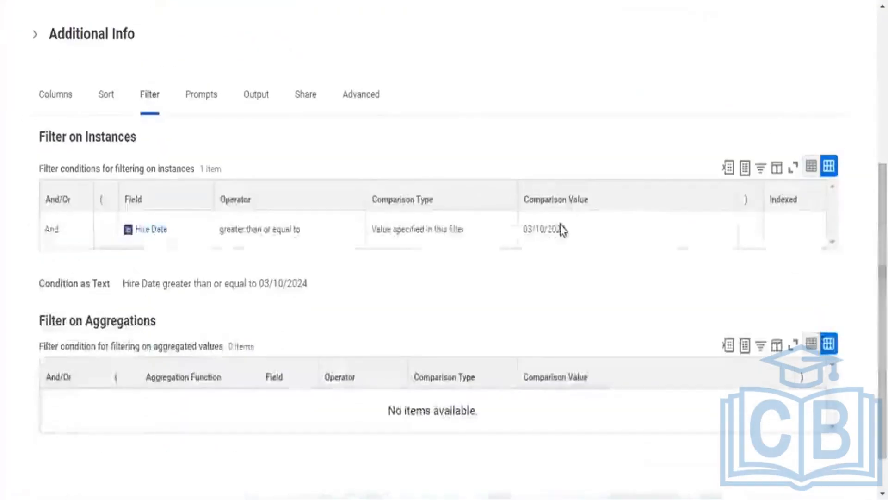
drag(523, 232, 554, 233)
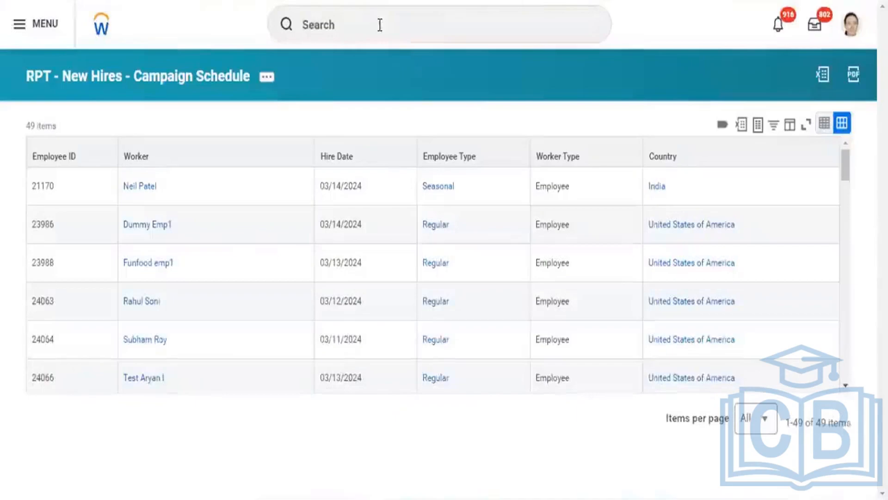
From the report results, search for the Create Campaign task and open it
click(380, 25)
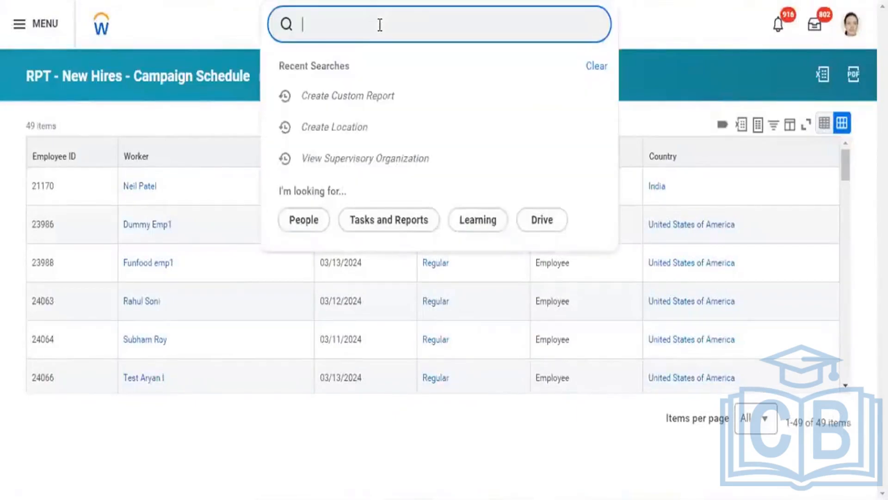
text(create cap)
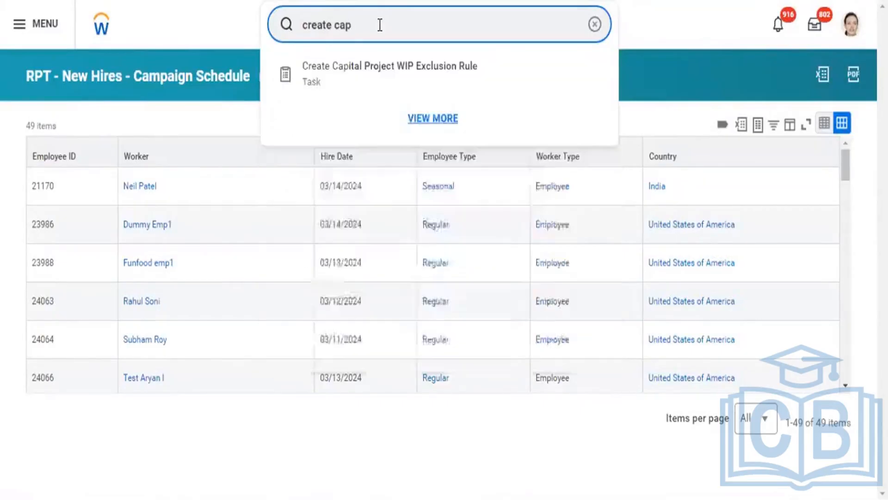
key(BackSpace)
text(m)
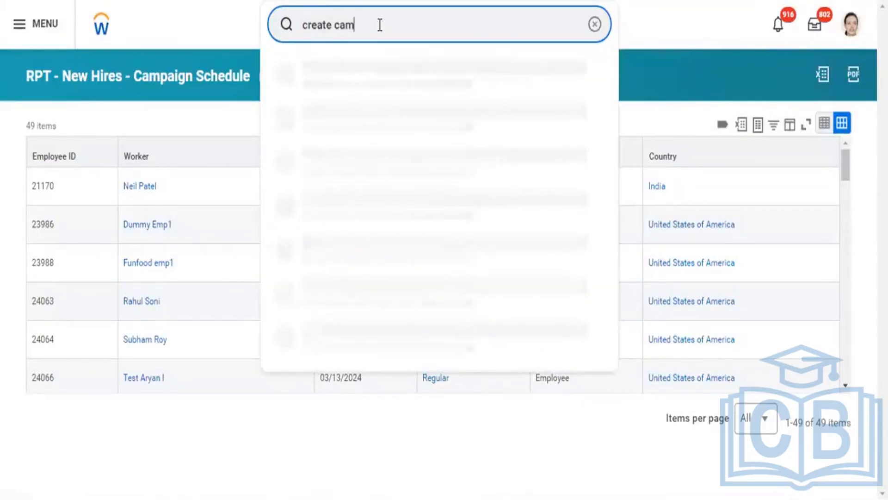
text(paign)
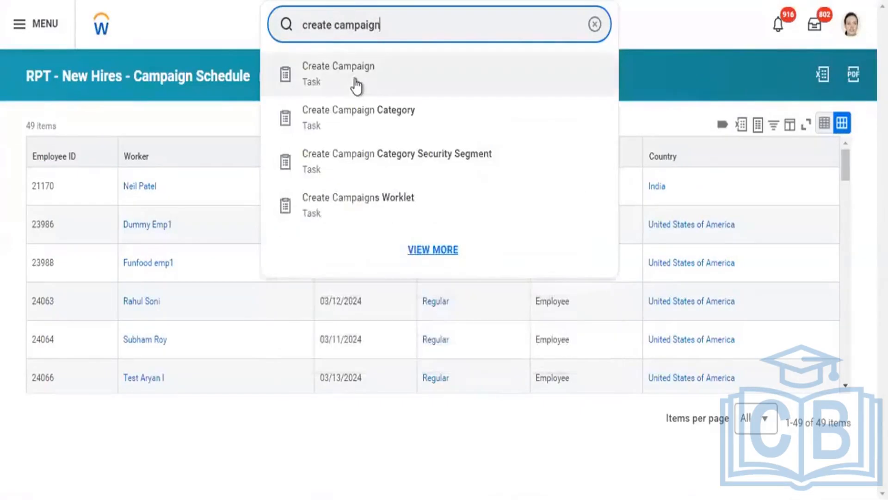
click(355, 80)
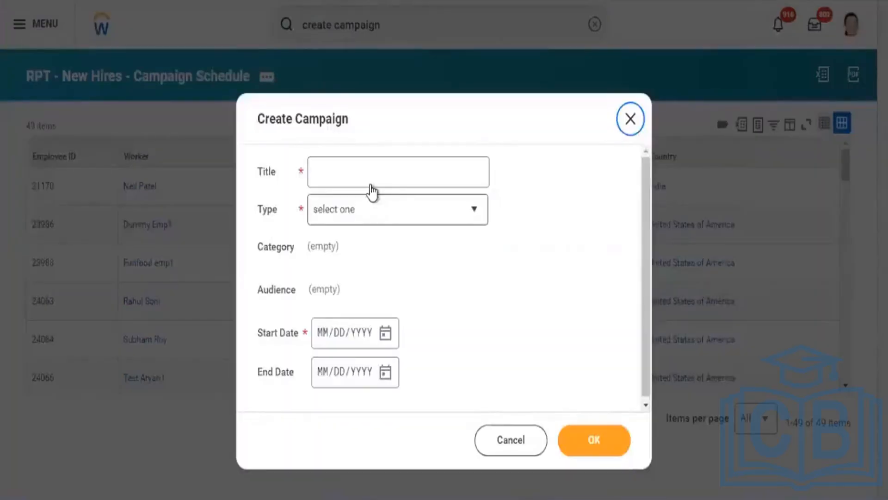
Title the campaign "New Hire - Campaign" and set its type to Learning Campaign
click(371, 184)
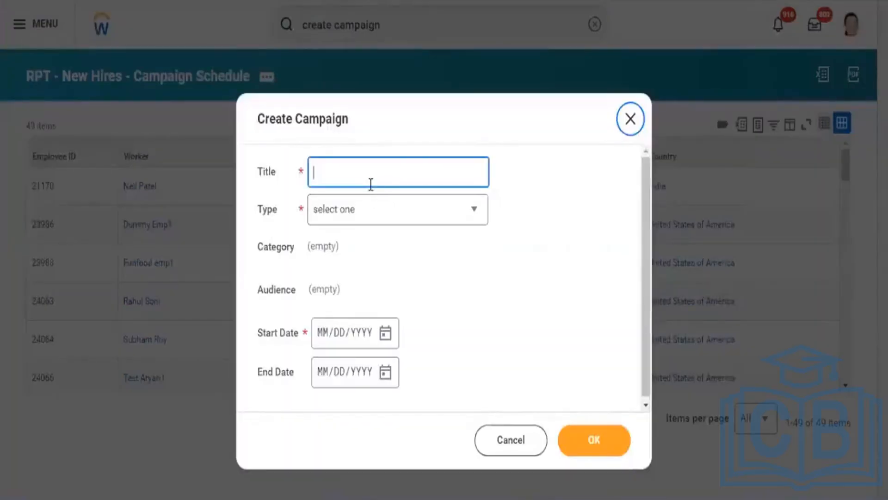
text(New)
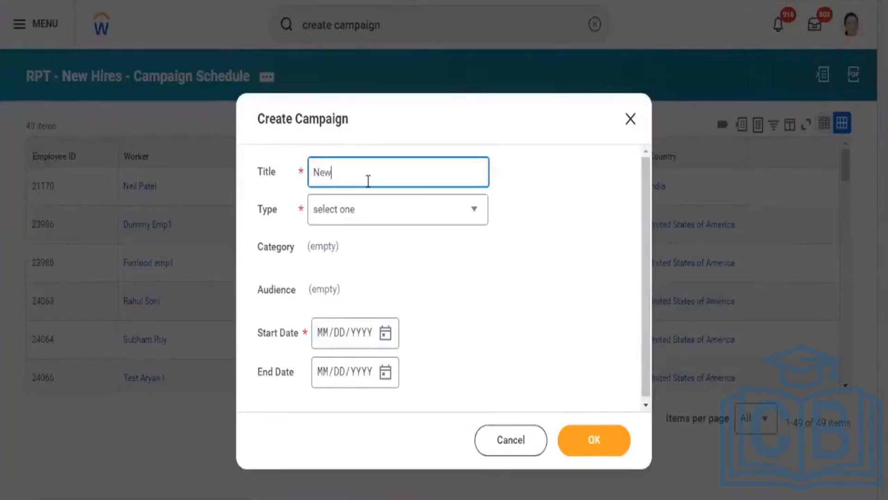
text( Hire - Campaingn)
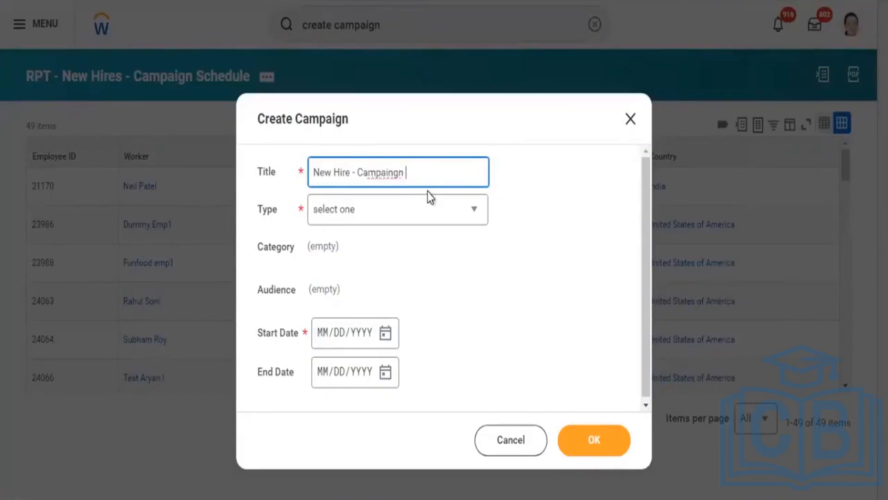
key(BackSpace)
key(BackSpace)
key(BackSpace)
key(BackSpace)
key(BackSpace)
text(ign)
click(398, 212)
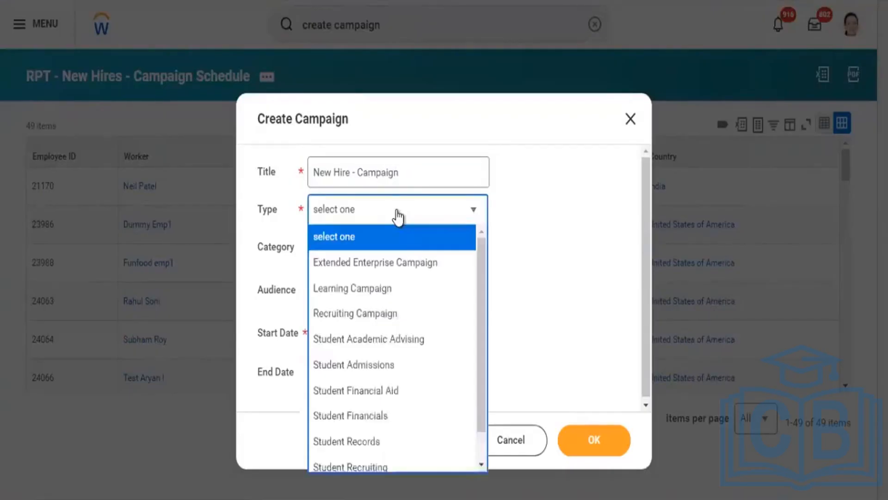
click(373, 291)
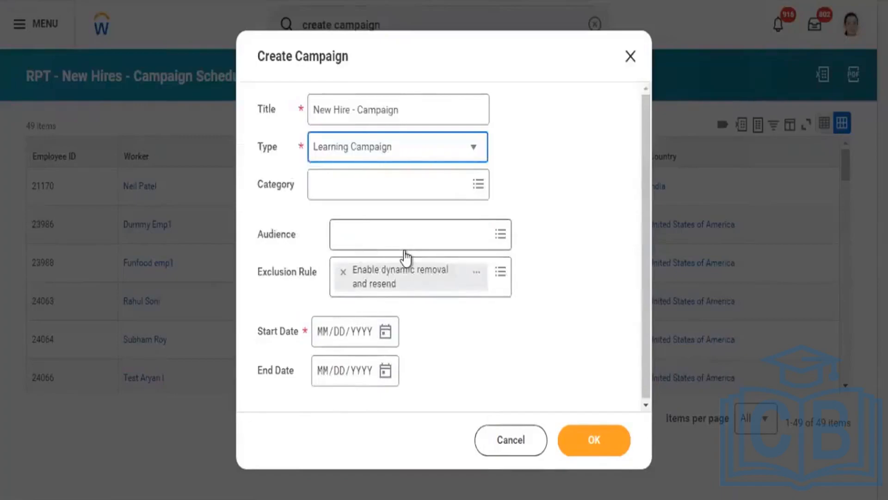
Browse the campaign's audience options of the Custom Report audience type
click(378, 238)
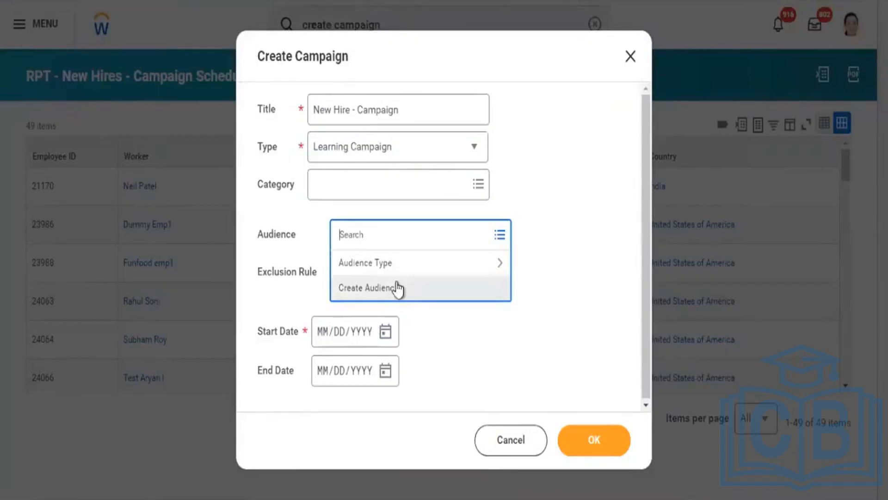
click(394, 270)
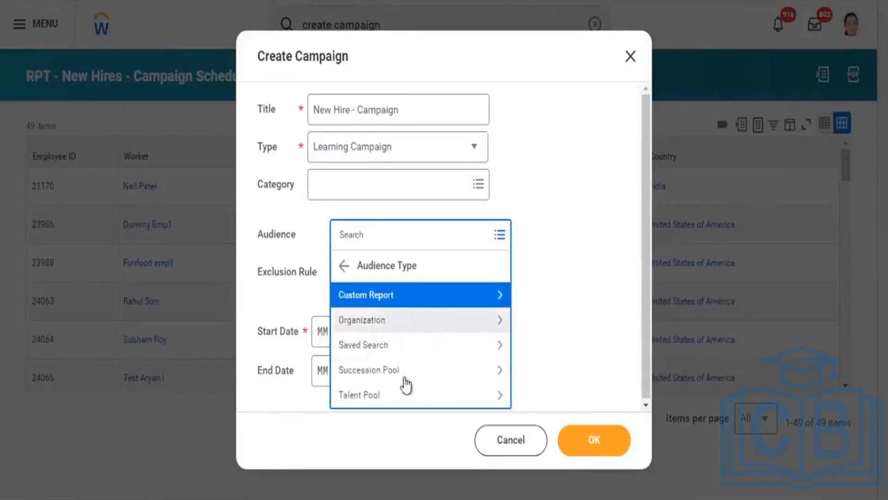
click(388, 298)
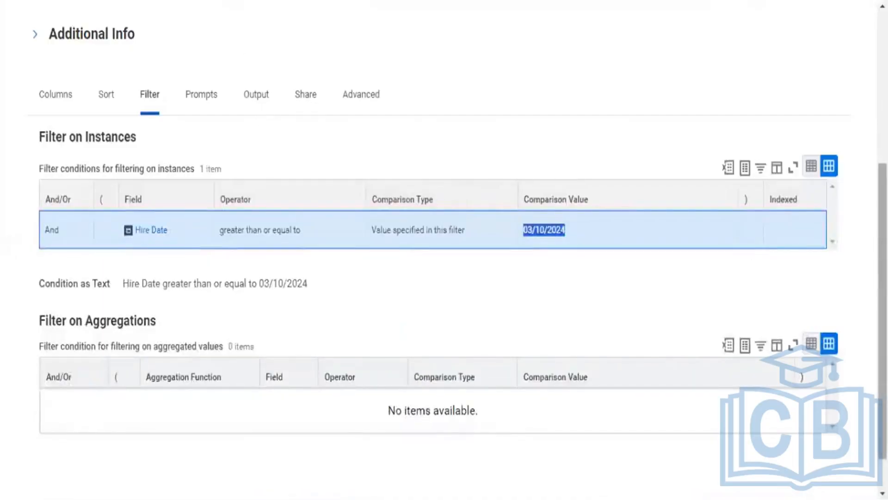
Copy the report name "RPT - New Hires - Campaign Schedule" from its definition and search for it as the campaign's audience
scroll(445, 250, up, 5)
scroll(327, 74, up, 1)
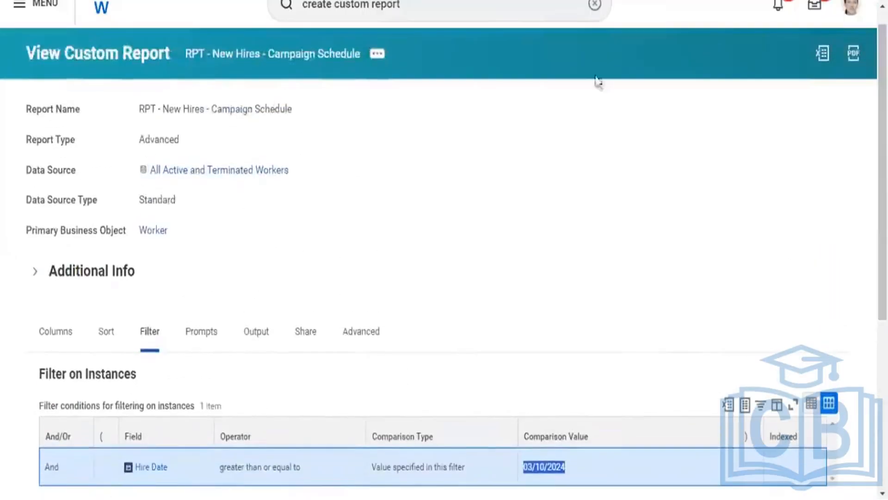
right_click(323, 56)
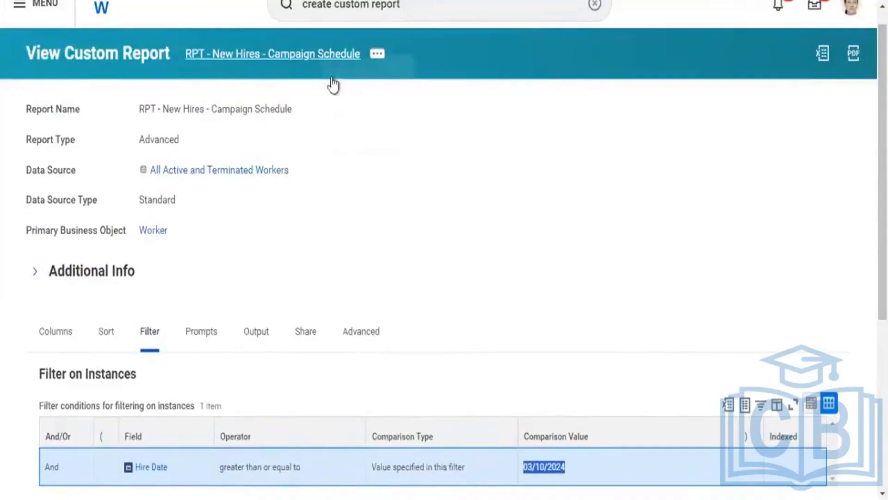
click(350, 121)
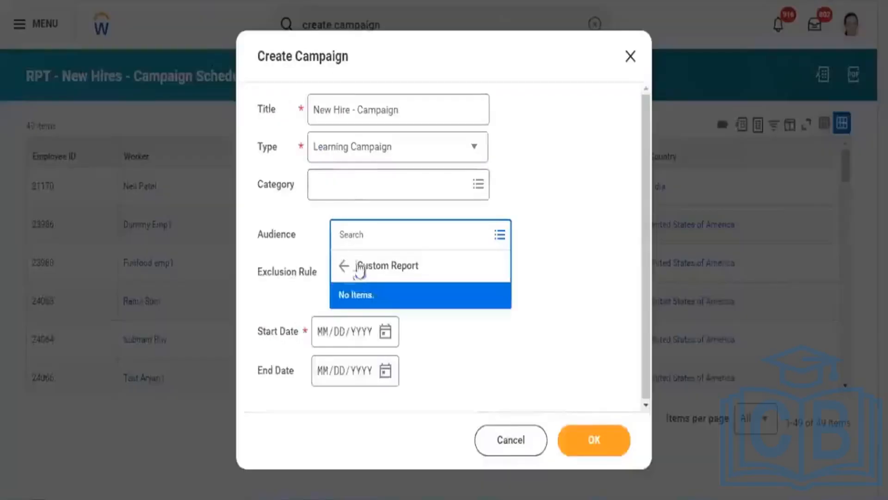
click(355, 234)
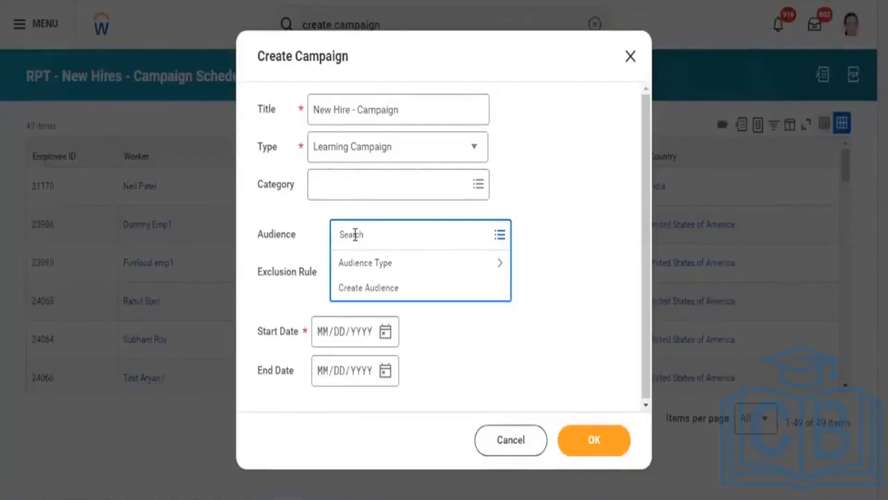
text(RPT - New Hires - Campaign Schedule)
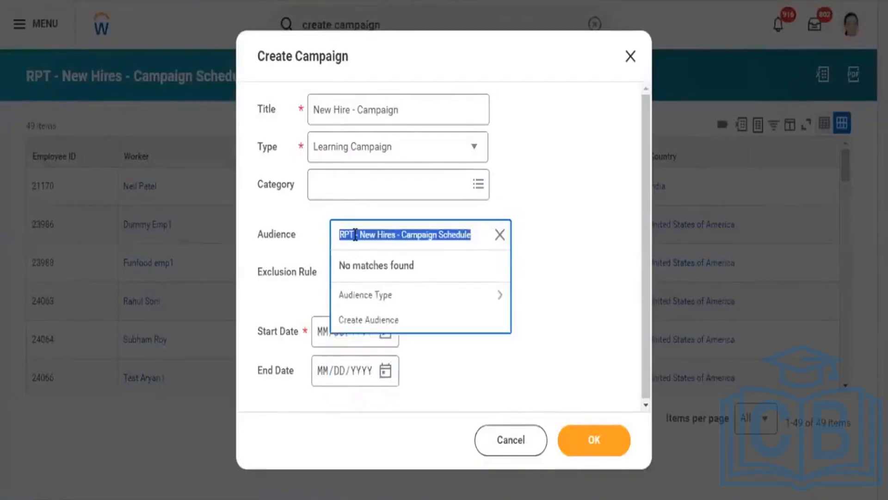
Start creating a new audience from the campaign's audience options and name it "New Hire Audience"
click(388, 305)
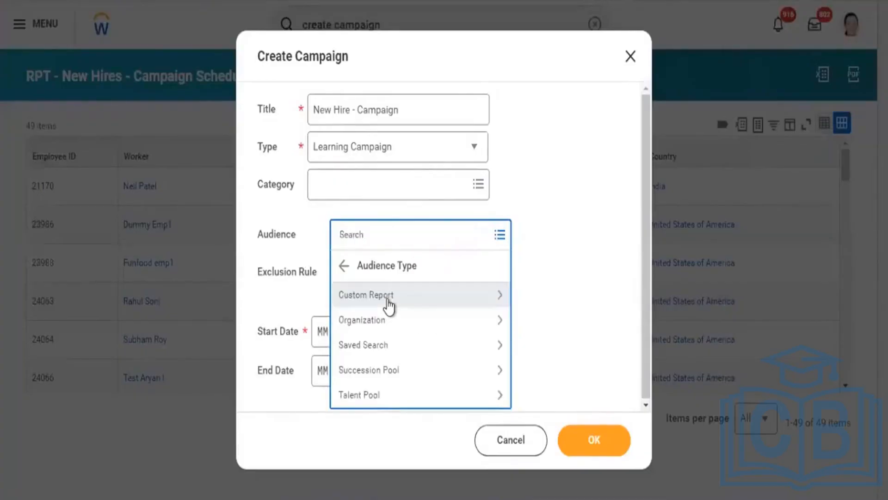
click(344, 267)
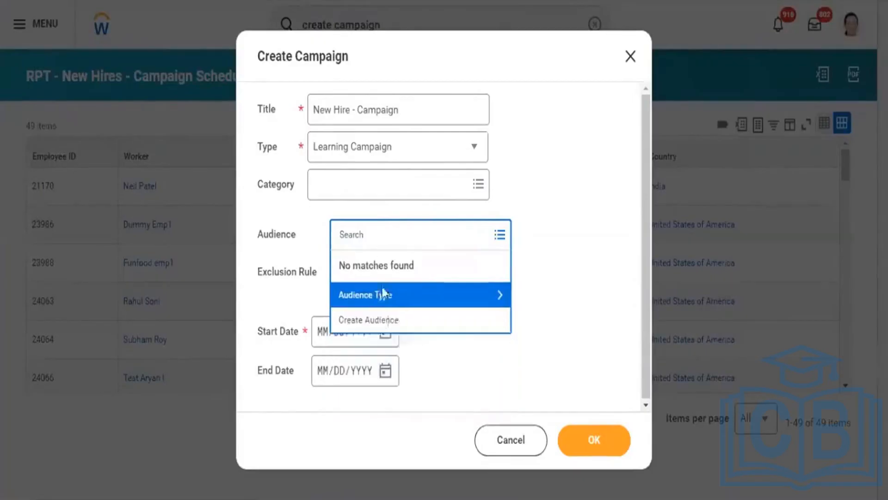
click(383, 330)
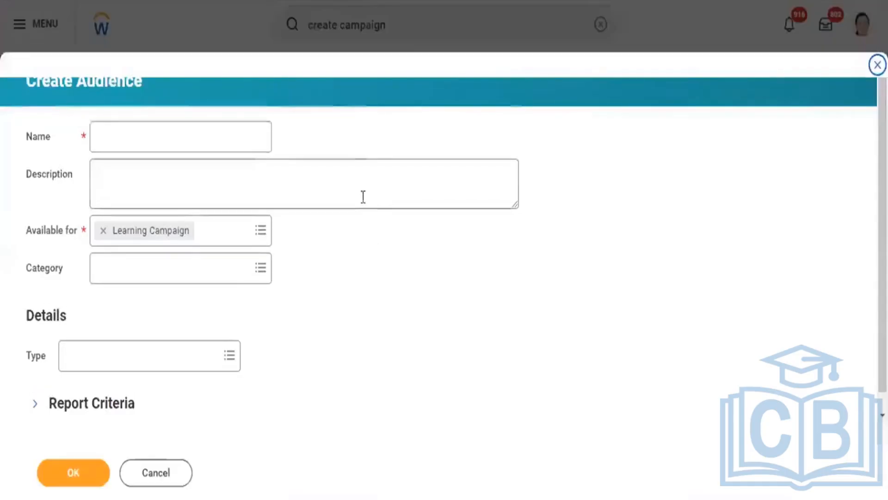
click(167, 140)
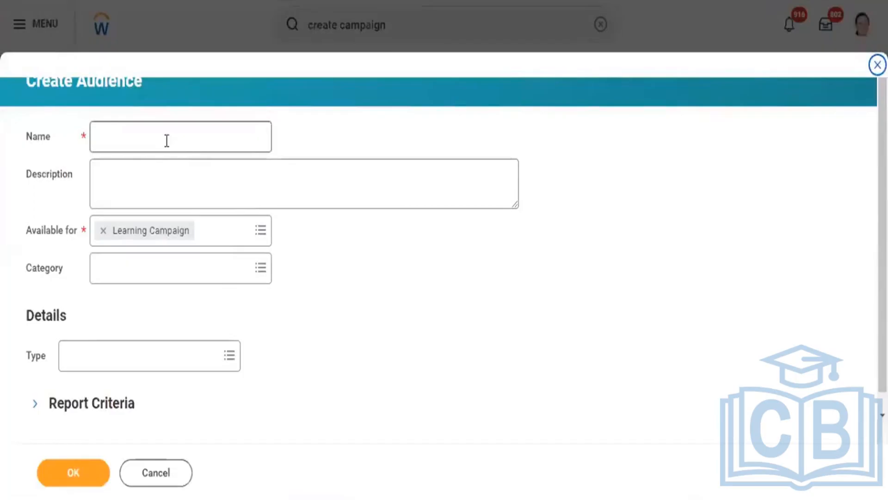
text(New)
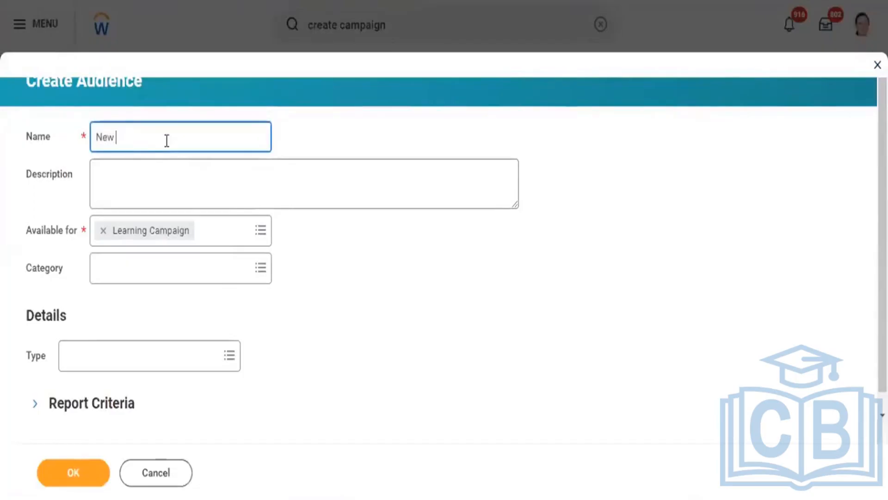
text( Hire Audience)
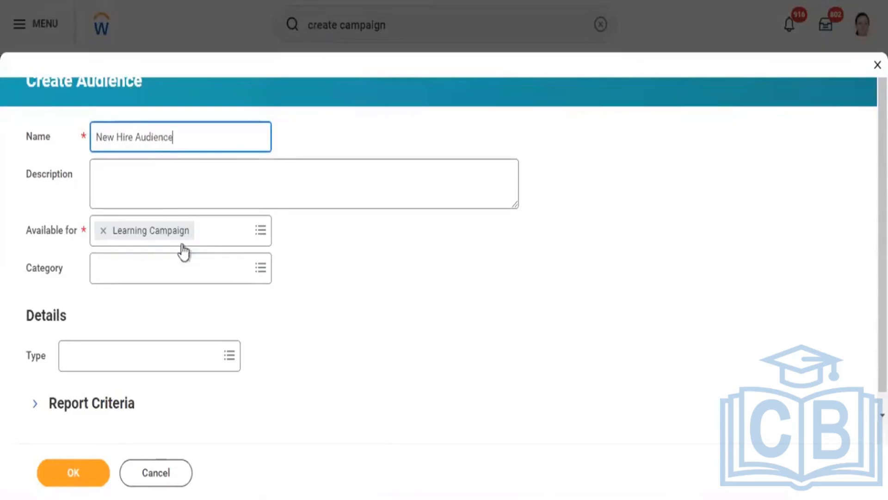
Set the audience's category to Required Learning (Learning)
click(142, 278)
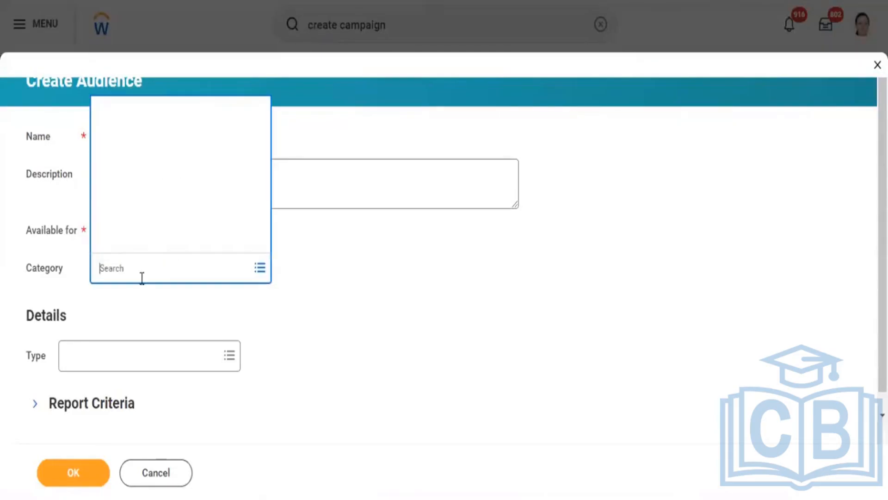
click(148, 215)
click(160, 245)
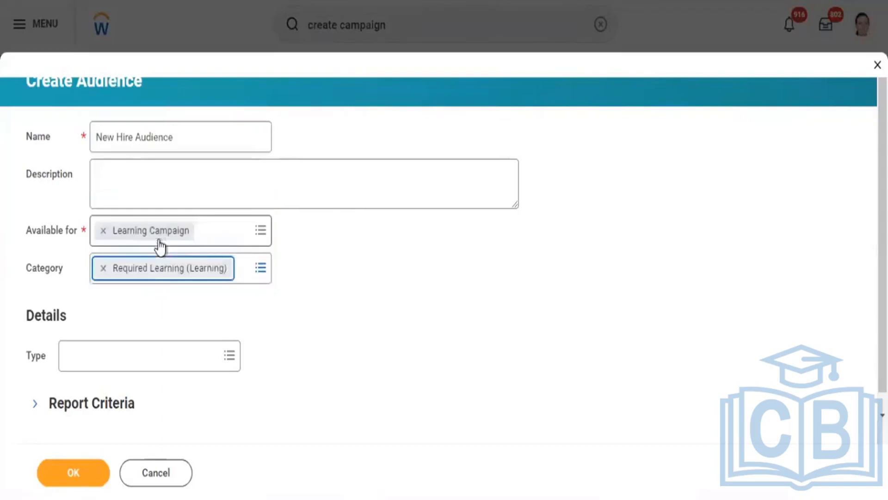
Set the audience type to Custom Report and select the report "RPT - New Hires - Campaign Schedule"
click(131, 357)
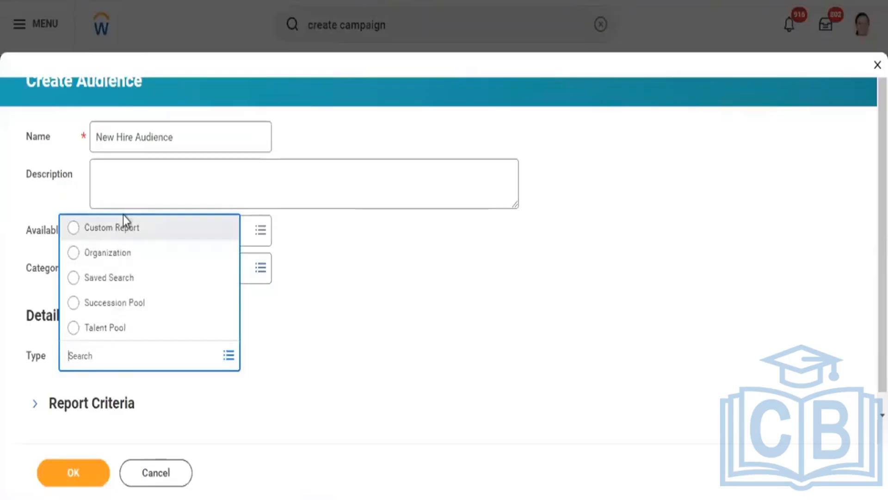
click(123, 241)
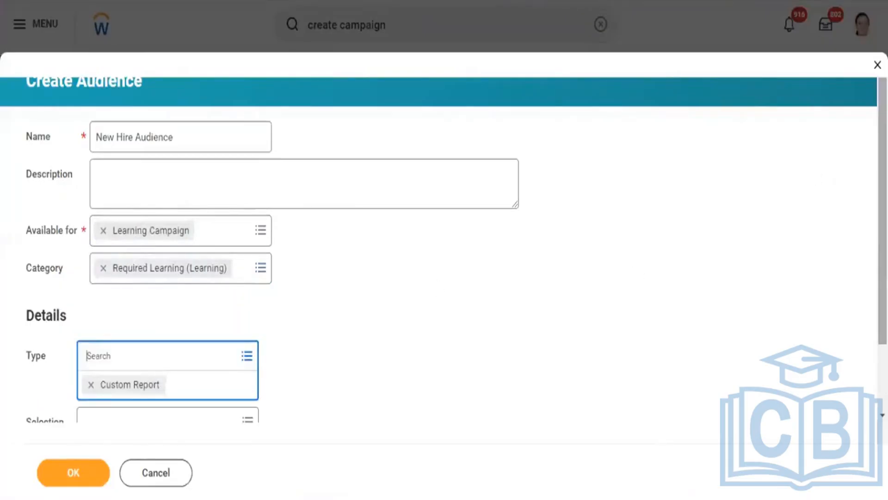
scroll(569, 236, down, 2)
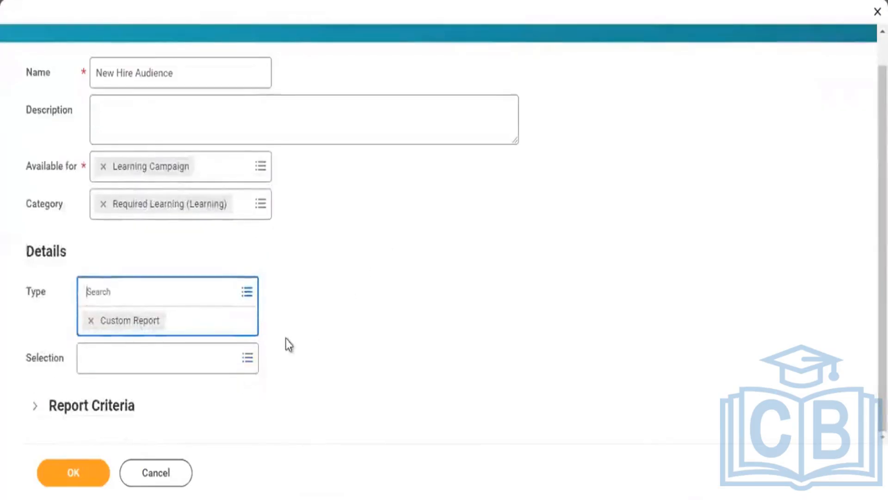
click(216, 360)
text(RPT - New Hires - Campaign Schedule)
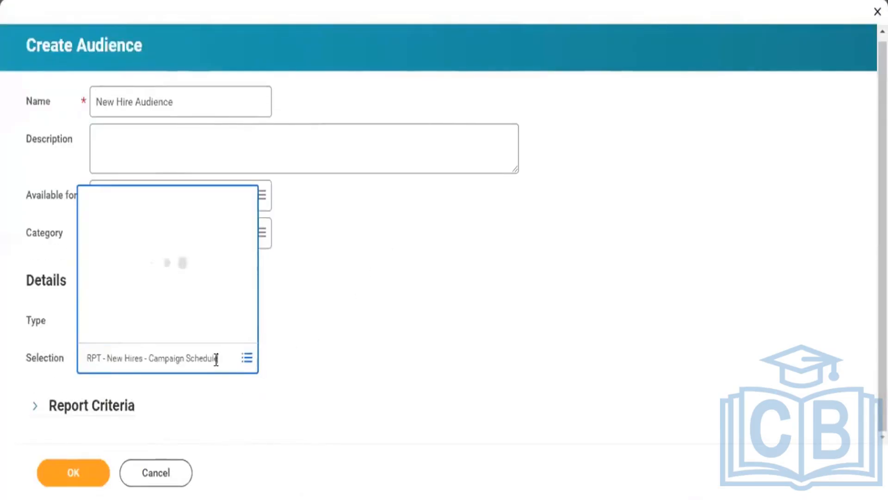
key(Return)
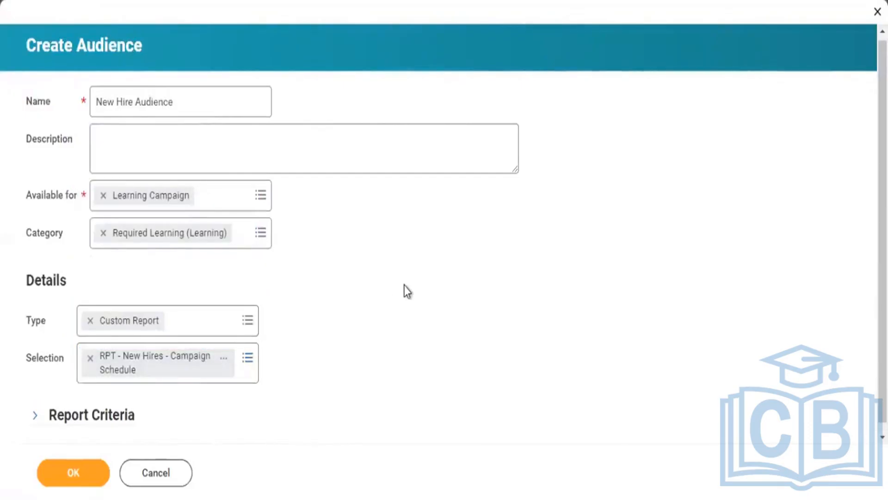
Review the campaign types the audience can be made available for, keeping only Learning Campaign selected
click(235, 208)
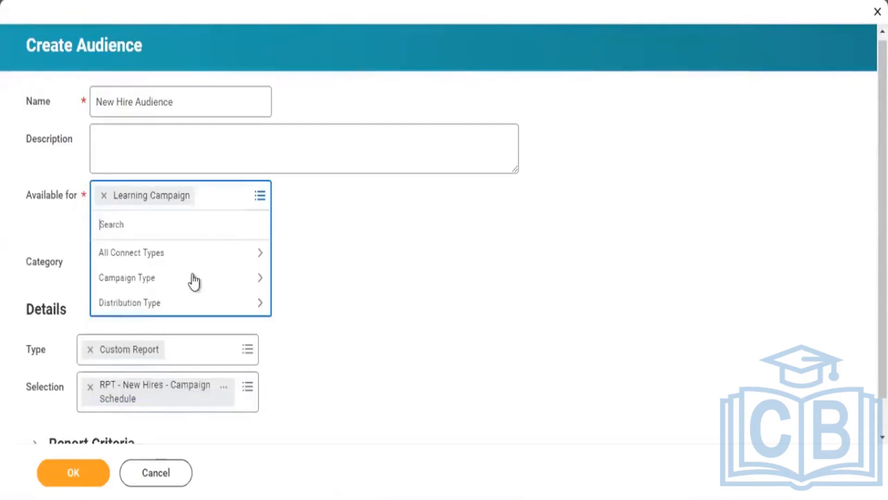
click(191, 278)
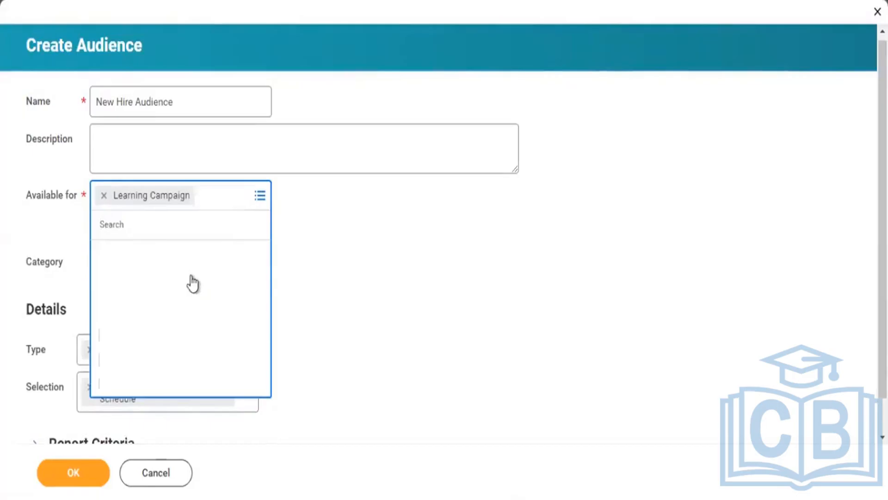
click(192, 283)
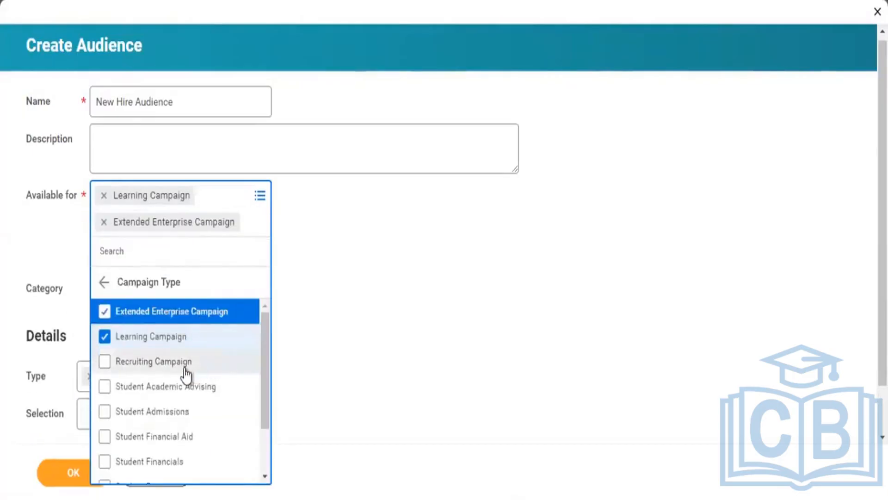
click(175, 314)
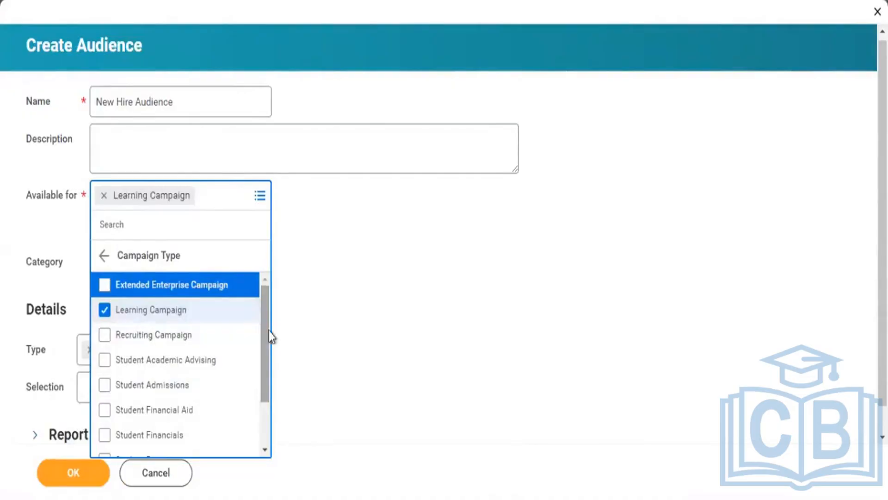
drag(269, 331, 261, 398)
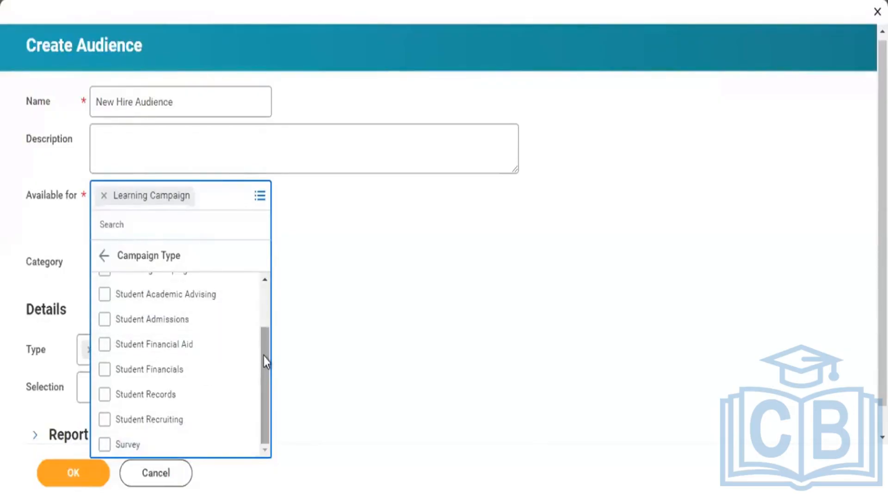
drag(263, 355, 268, 246)
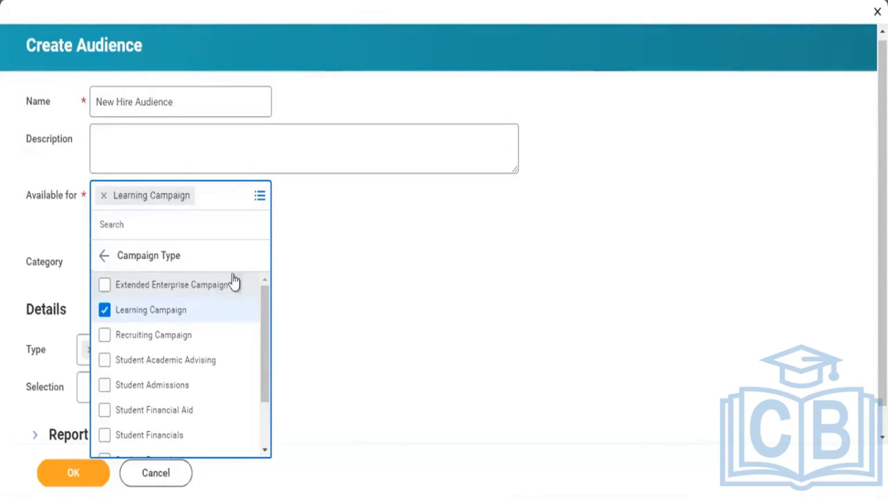
click(464, 242)
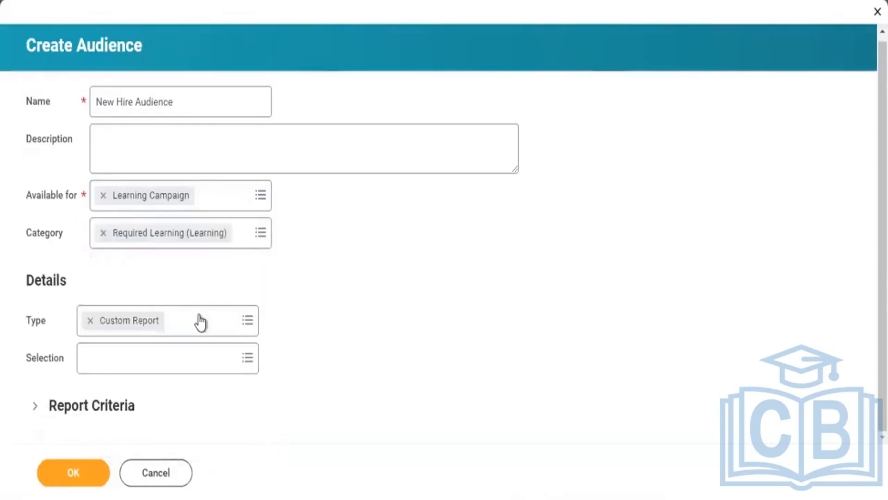
Try to submit the New Hire Audience and read the details of the page error and alert
click(78, 469)
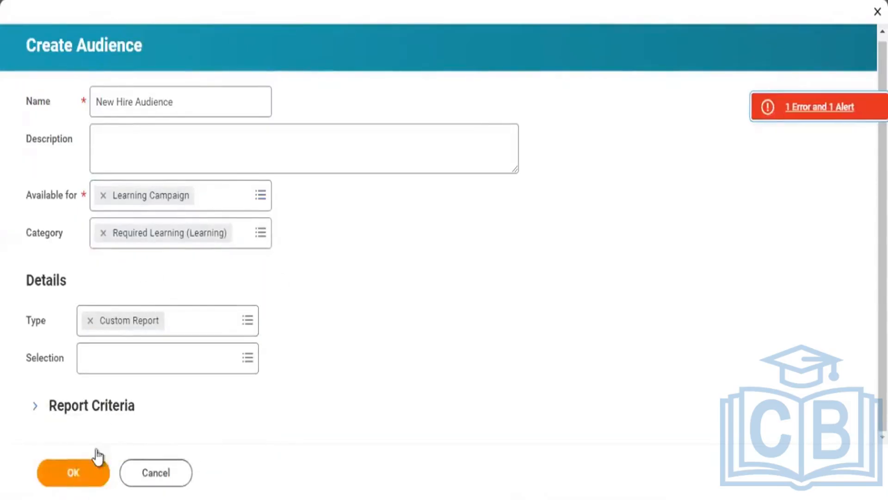
click(797, 122)
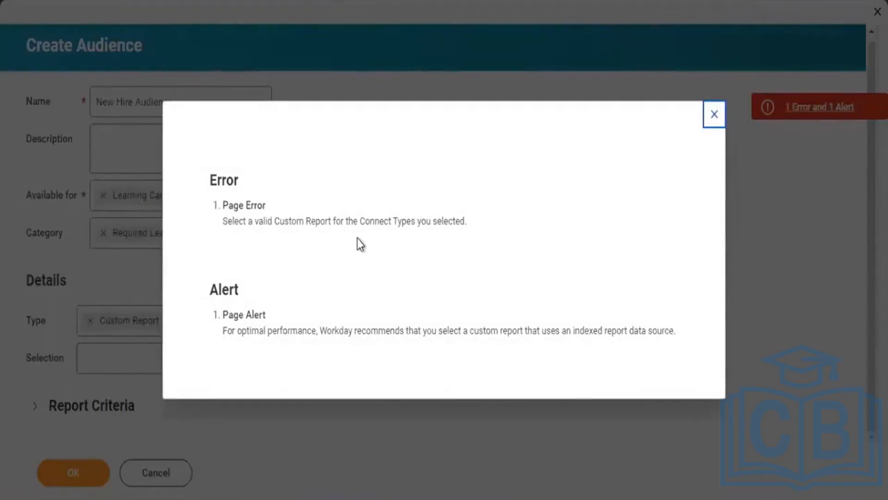
click(94, 257)
Search the audience's custom reports for "new hire" and select New Hire Letter
click(143, 361)
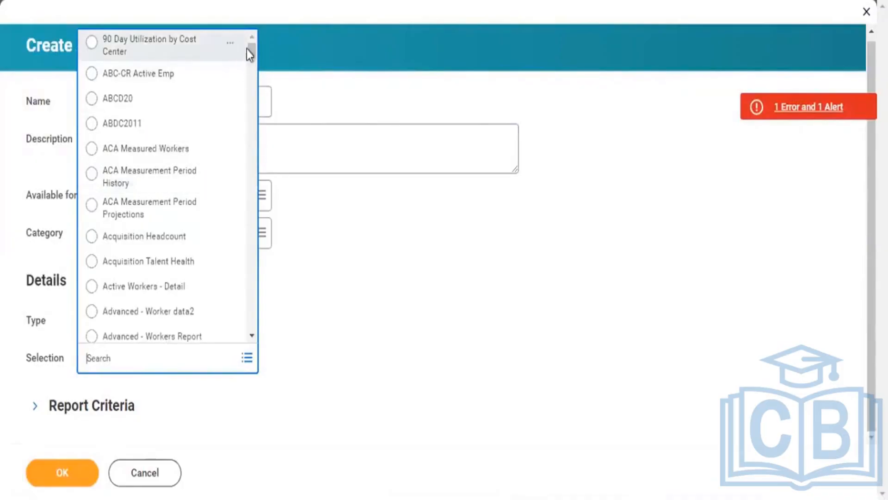
scroll(248, 113, down, 5)
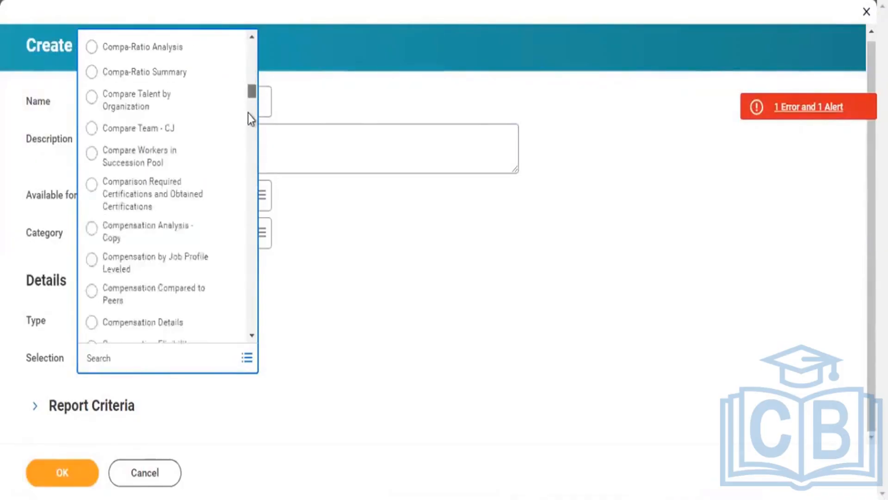
scroll(243, 129, down, 5)
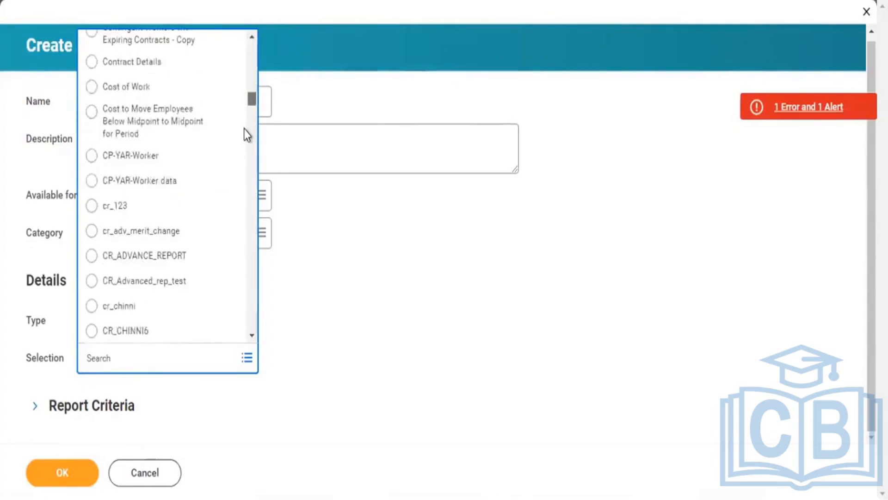
scroll(242, 140, down, 5)
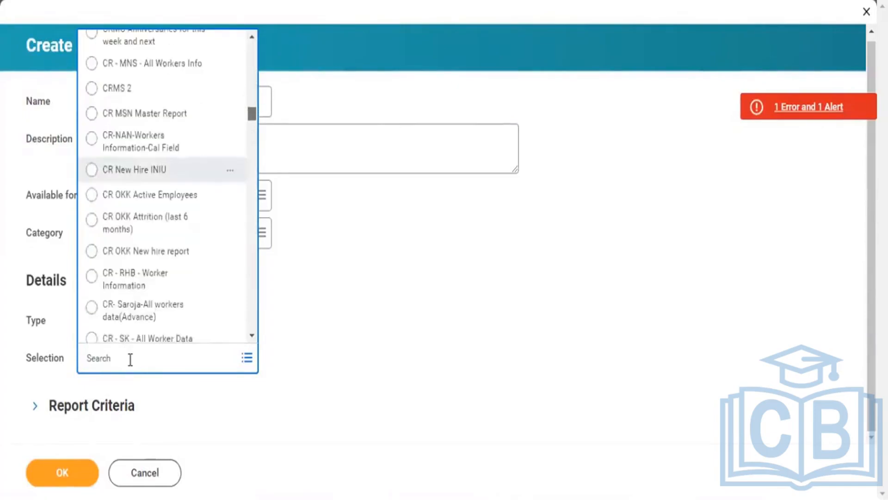
text(new)
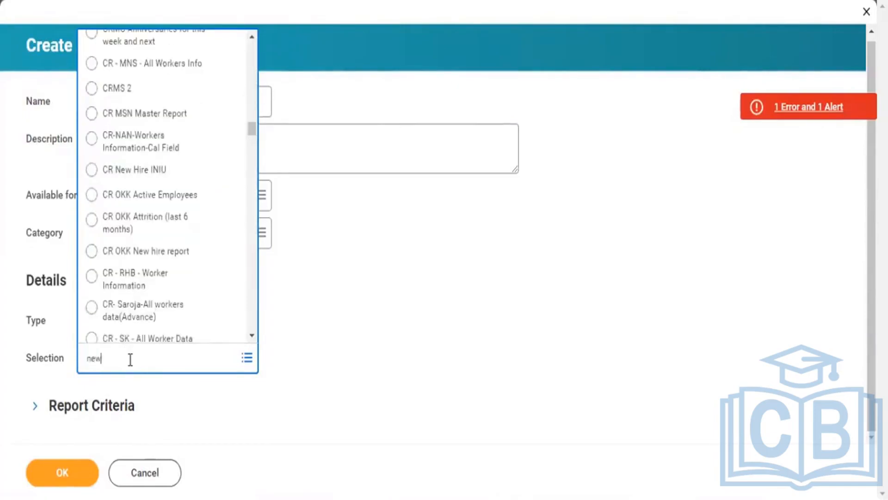
text( hire)
key(Return)
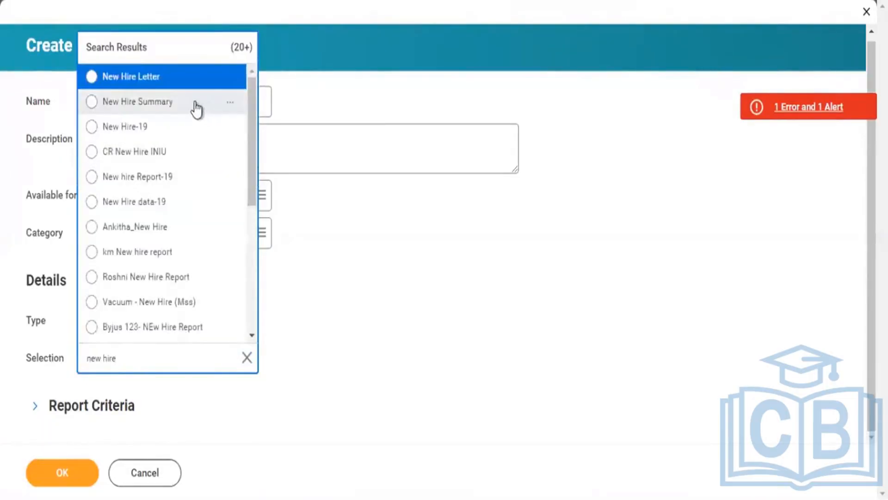
click(156, 77)
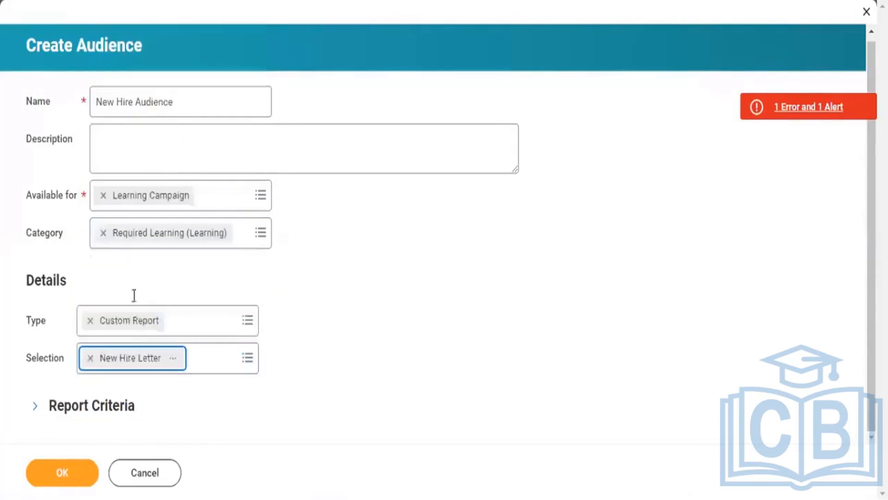
Try to submit the audience with the New Hire Letter report, read the page error details and close them
click(64, 477)
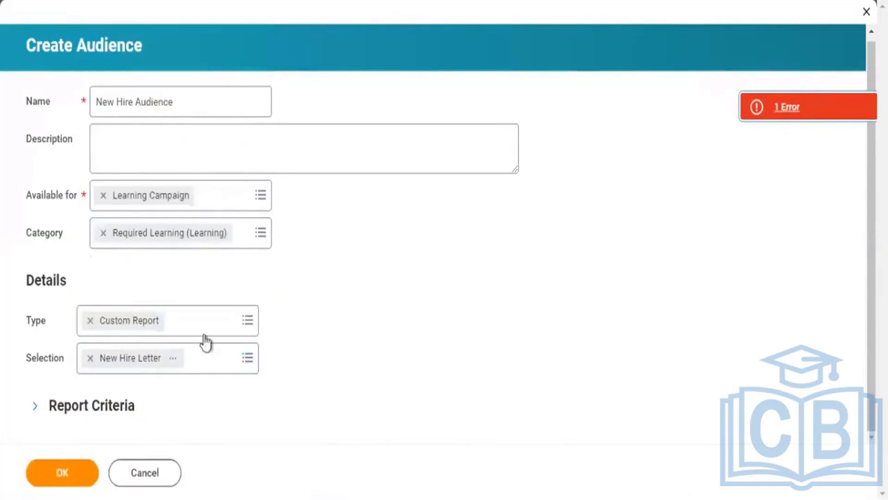
click(783, 110)
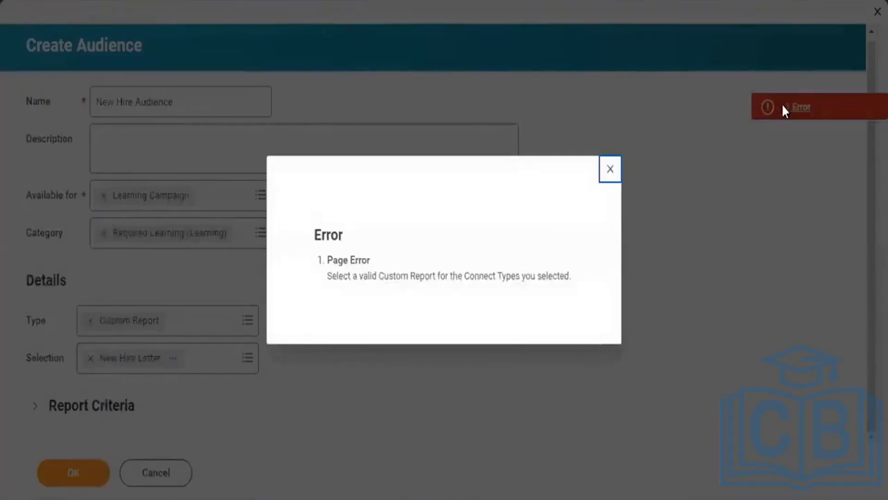
click(610, 171)
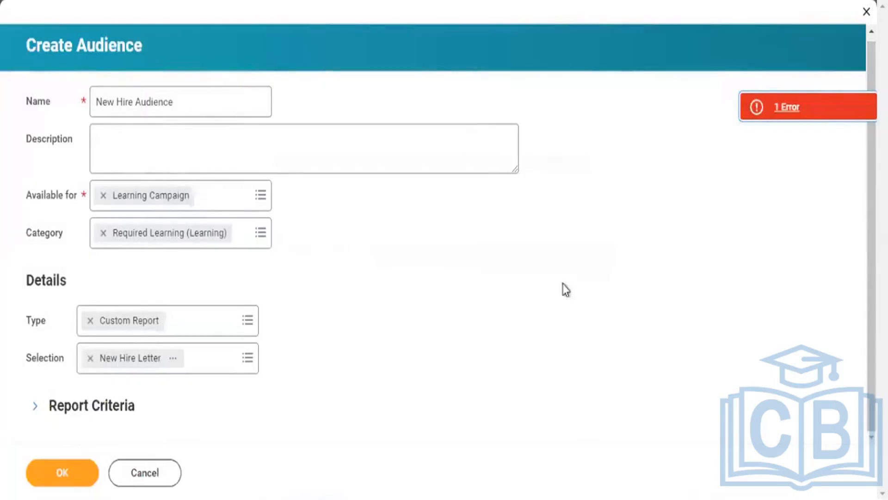
Expand the audience's Report Criteria and view the value options for the Worker field
click(114, 406)
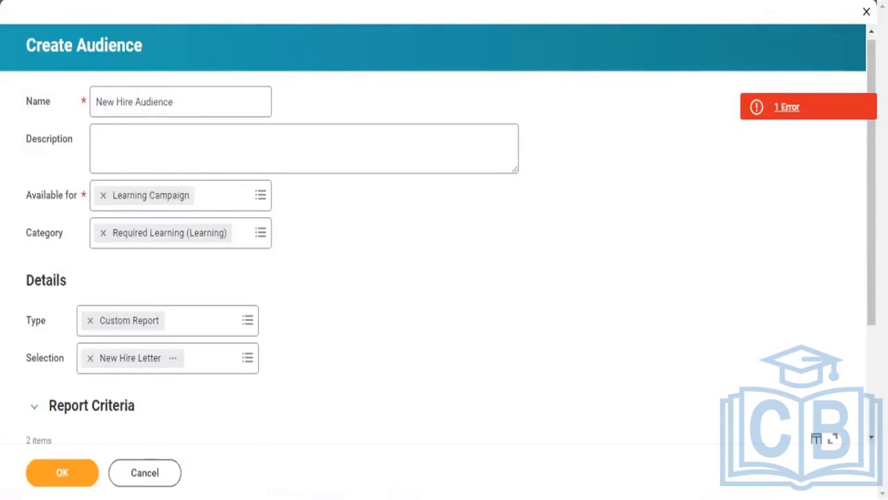
scroll(444, 278, down, 3)
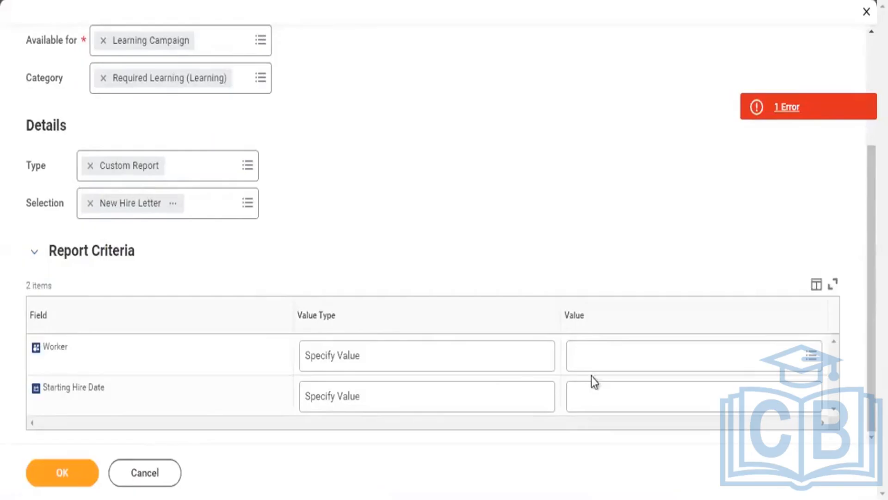
click(603, 361)
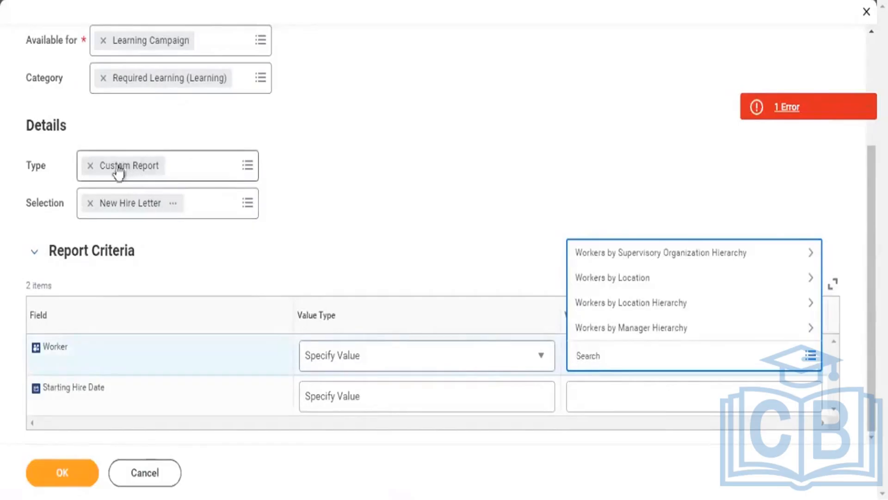
Replace New Hire Letter with the copied report name RPT - New Hires - Campaign Schedule as the audience's selection and submit the audience
click(94, 203)
click(94, 203)
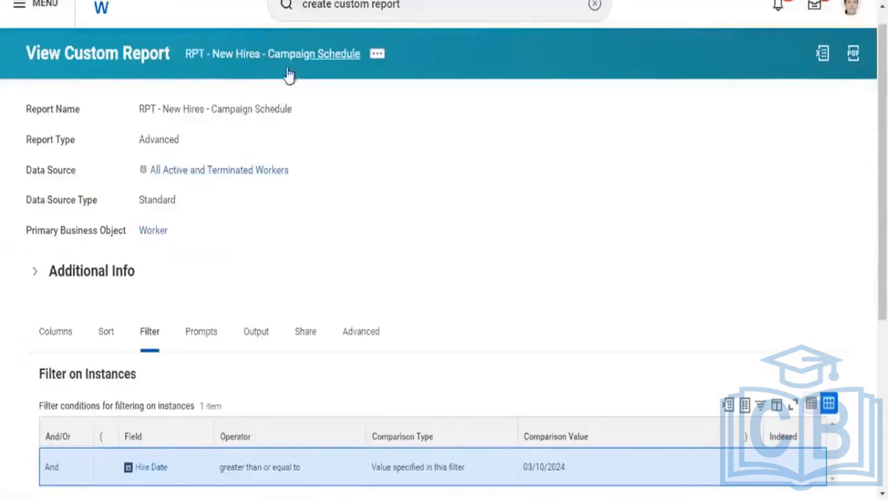
right_click(287, 70)
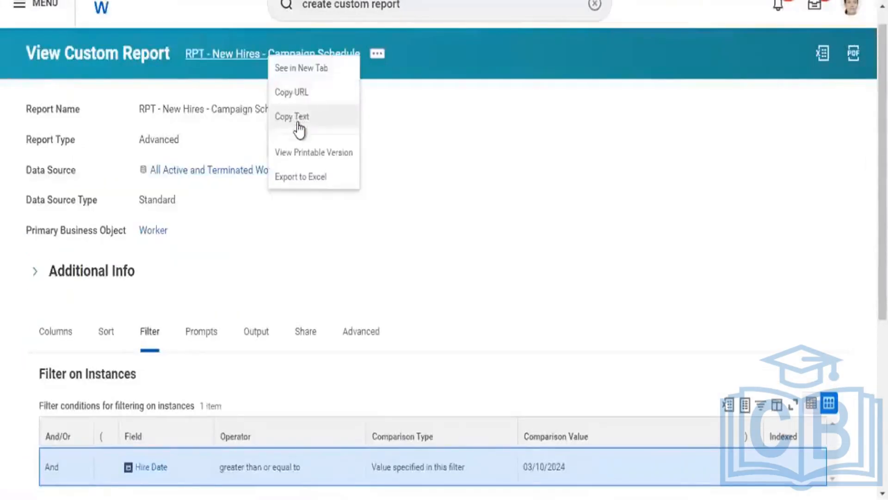
click(297, 116)
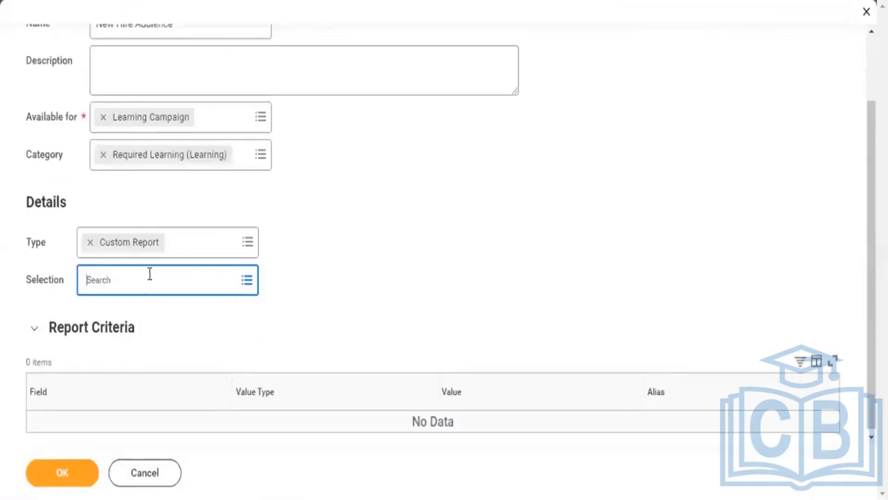
click(144, 278)
key(ctrl+v)
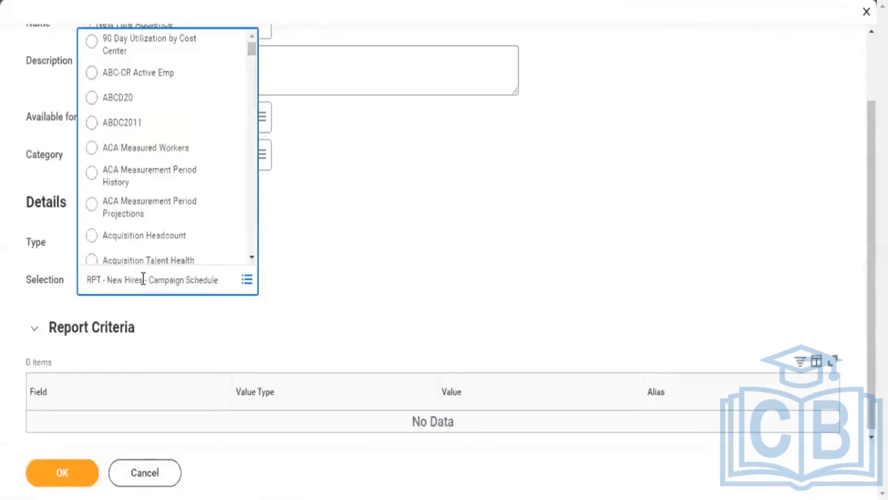
key(Return)
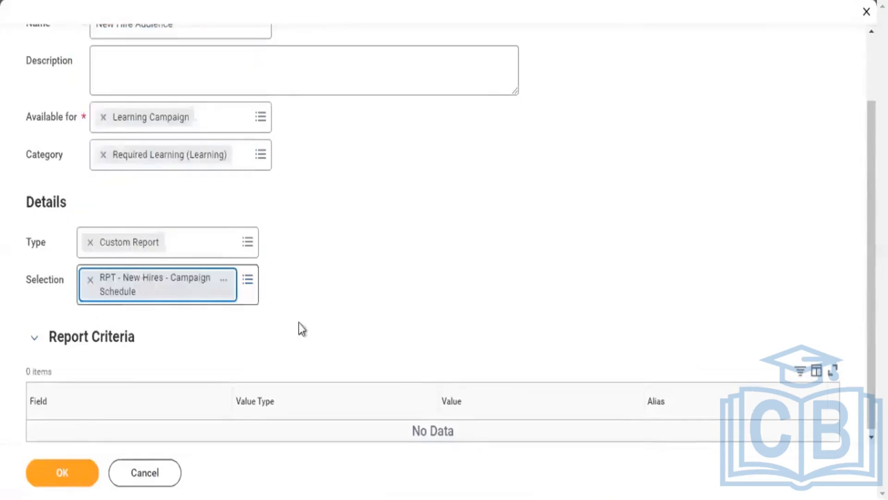
click(377, 298)
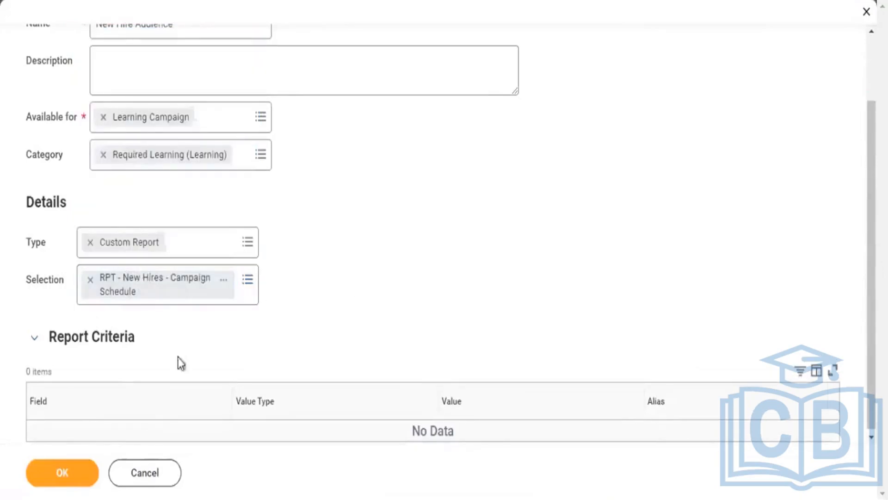
click(77, 471)
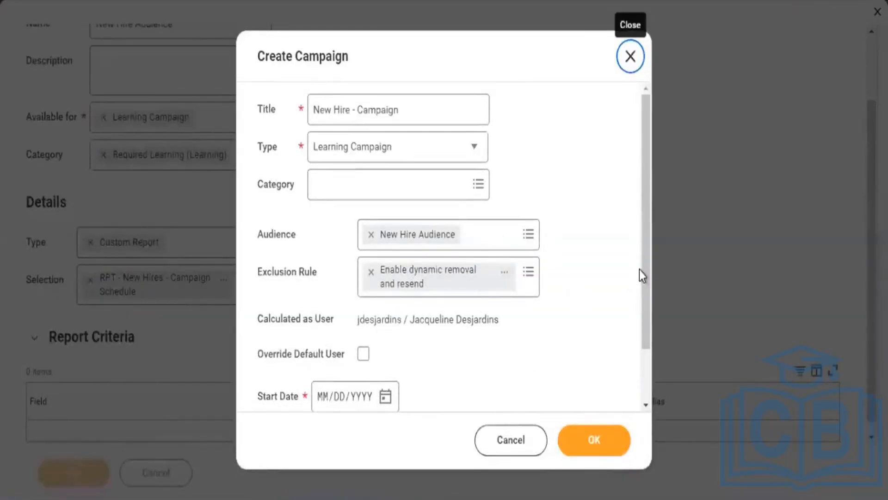
Set the campaign's start date to 03/20/2024 and try to submit the campaign
drag(643, 254, 636, 384)
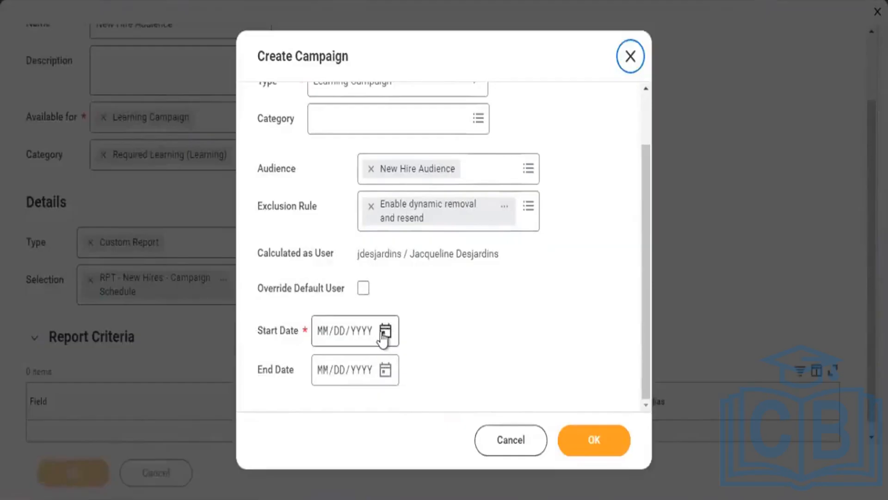
click(383, 333)
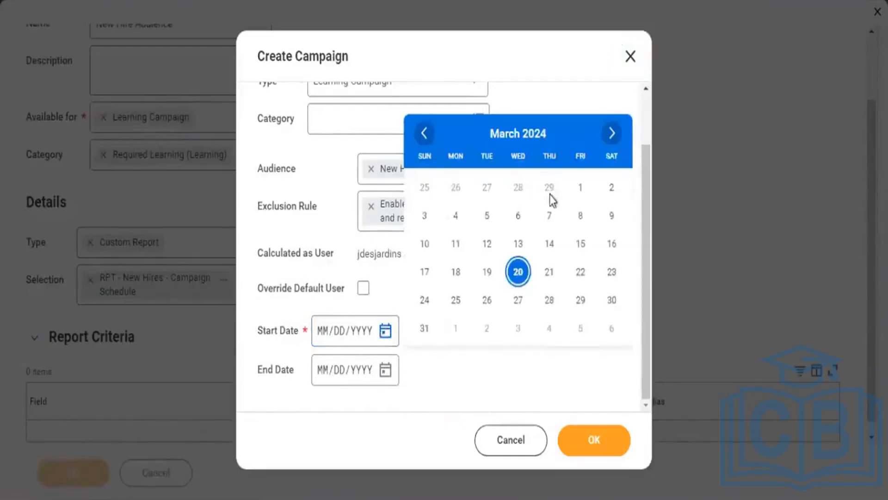
click(579, 194)
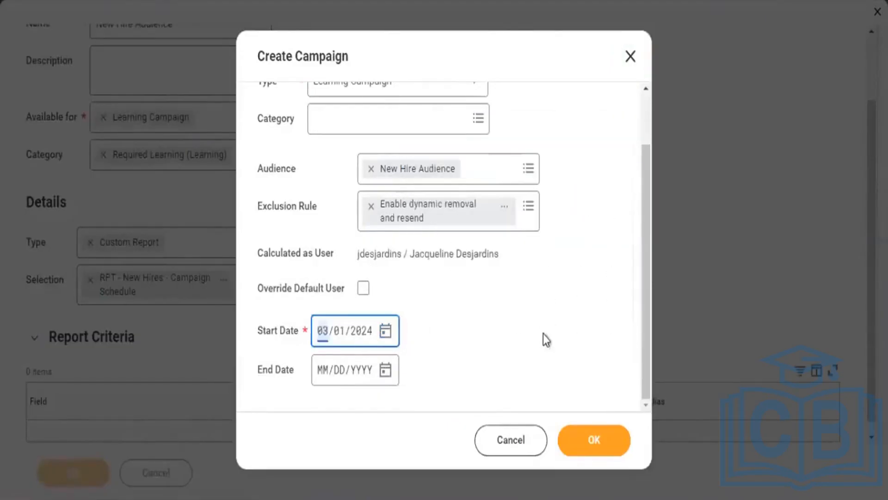
click(393, 336)
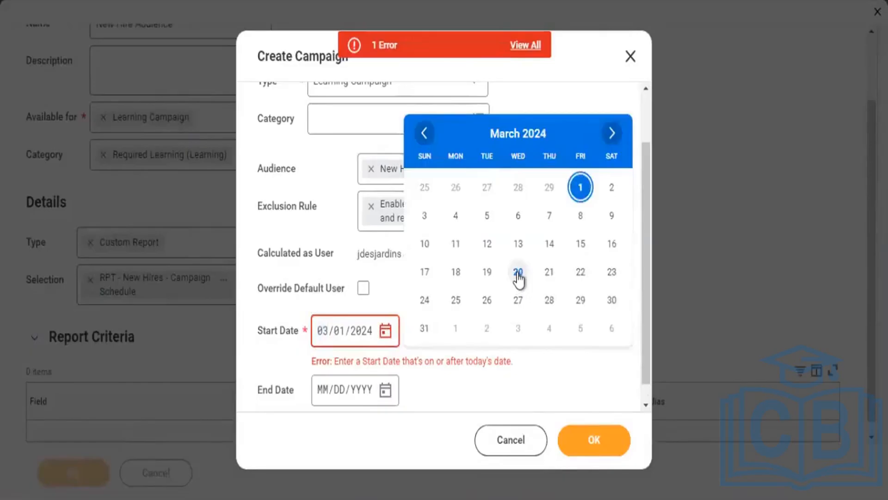
click(518, 273)
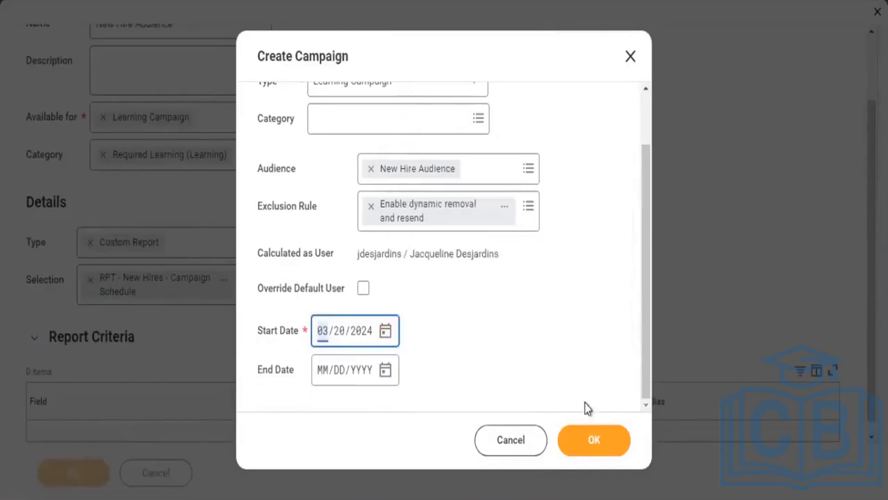
click(594, 439)
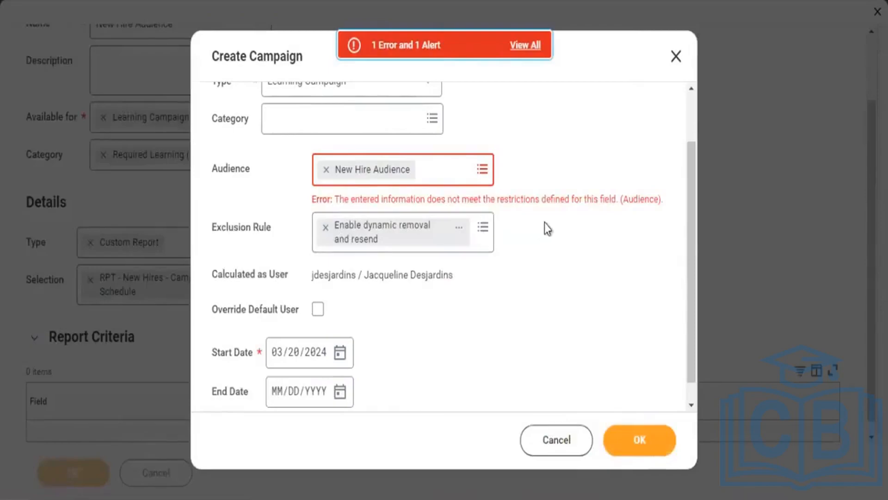
Check the Custom Report audience type for available audiences and remove New Hire Audience from the campaign
click(476, 171)
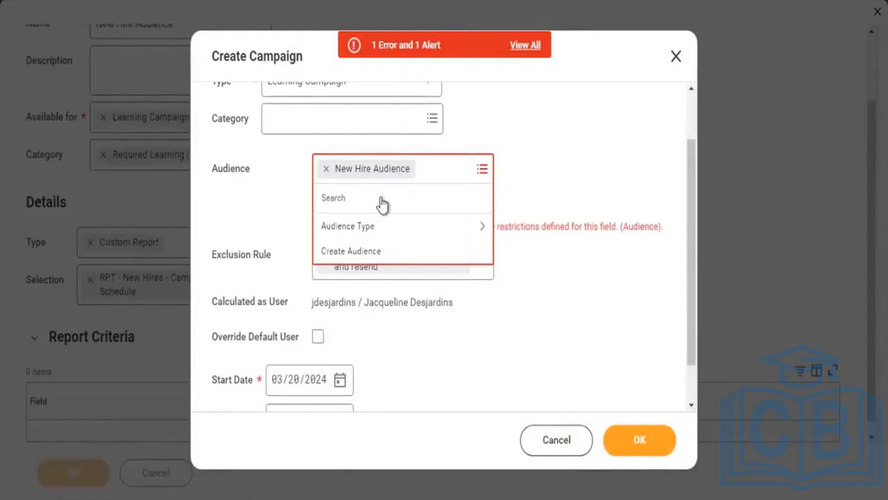
click(373, 227)
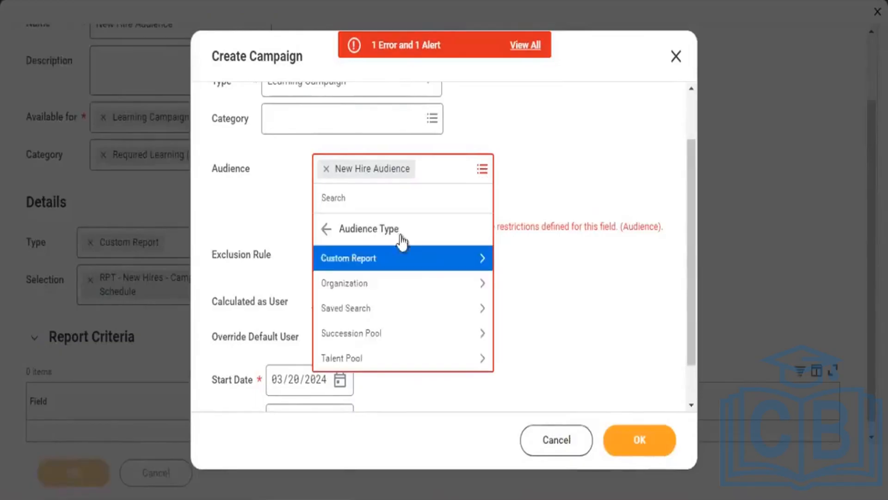
click(411, 272)
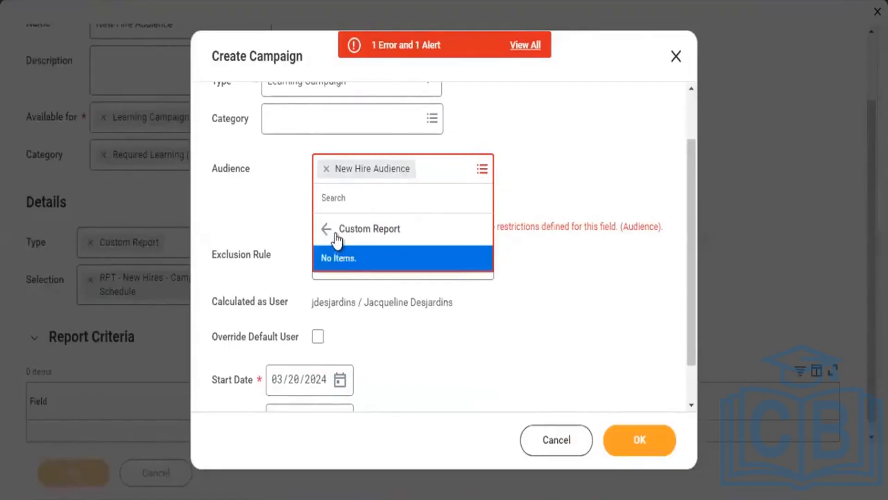
click(334, 233)
click(326, 168)
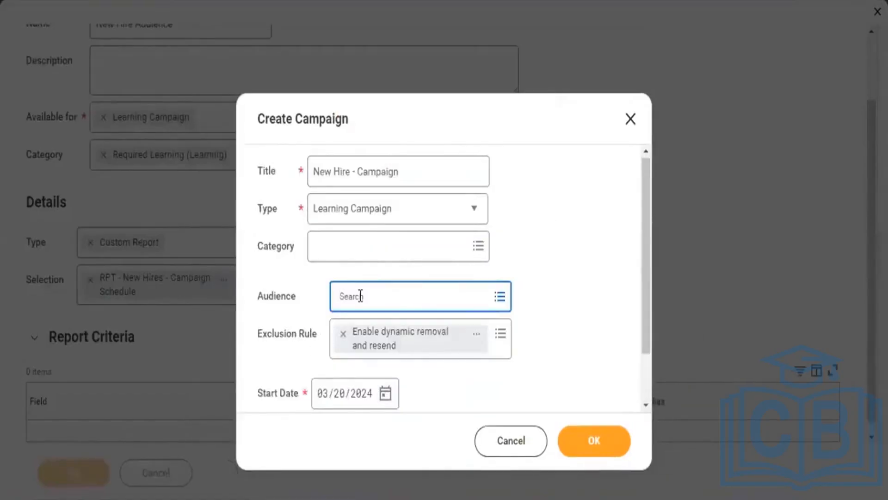
Search the campaign's Audience field for "New Hire Aud" and clear the search
text(New Hir)
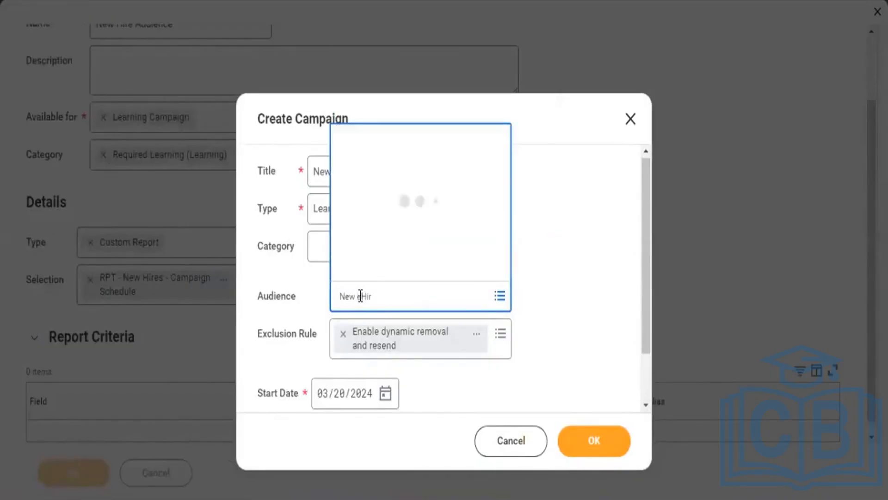
click(403, 296)
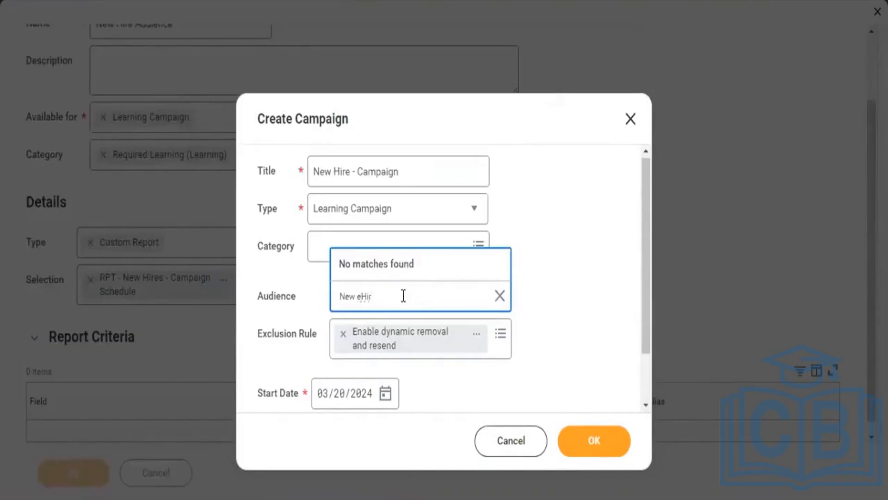
key(BackSpace)
key(BackSpace)
key(BackSpace)
text(Hire Aud)
key(Return)
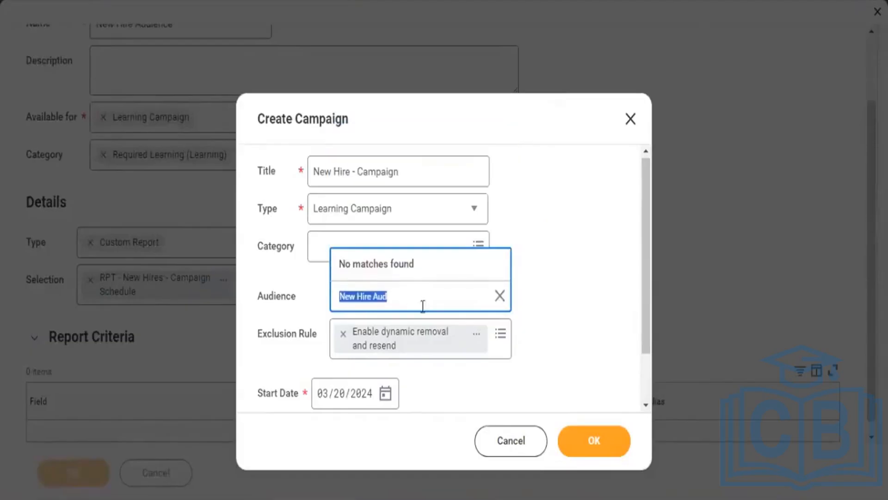
click(500, 302)
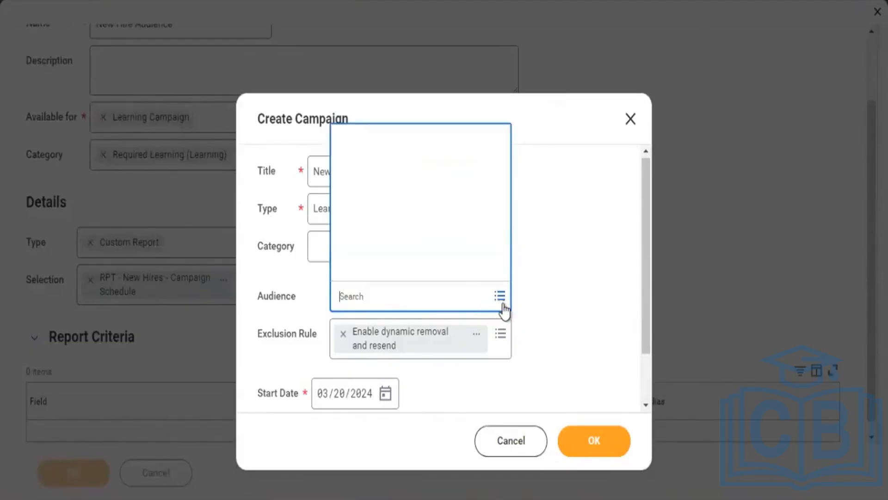
click(313, 282)
Set the campaign's category to Required Learning (Learning)
click(335, 248)
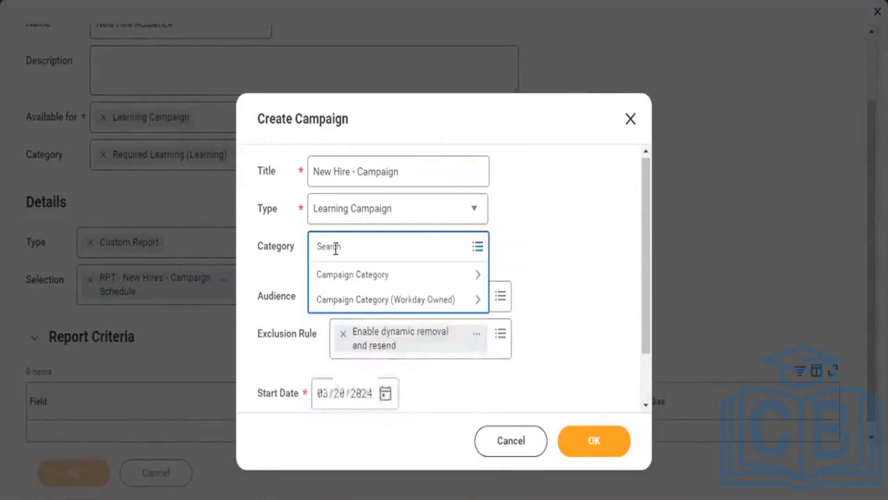
click(349, 276)
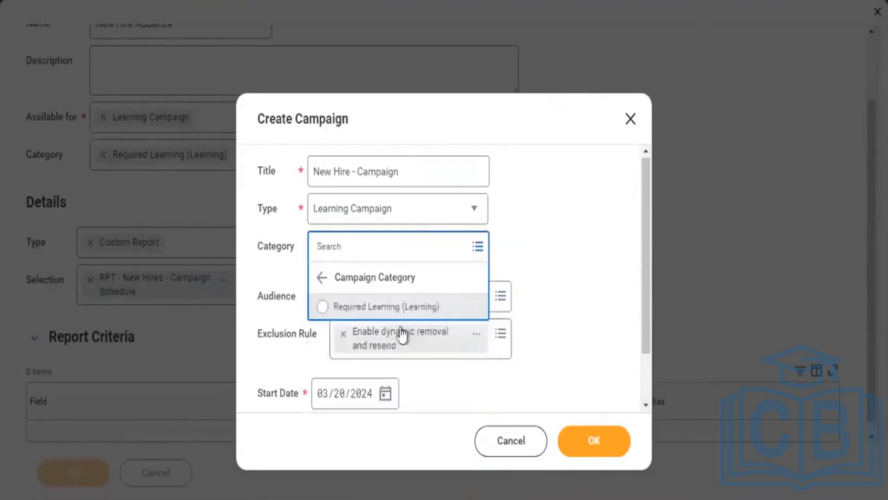
click(378, 307)
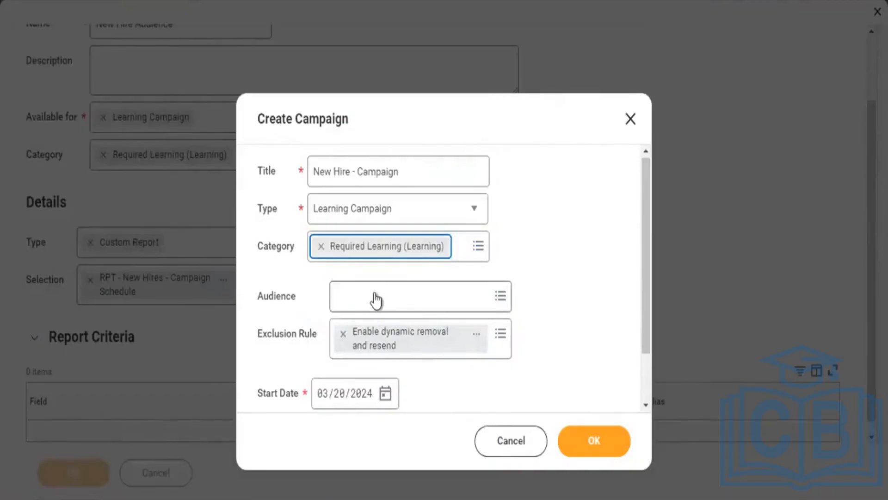
Search the campaign's Audience field for "hew hire"
click(376, 294)
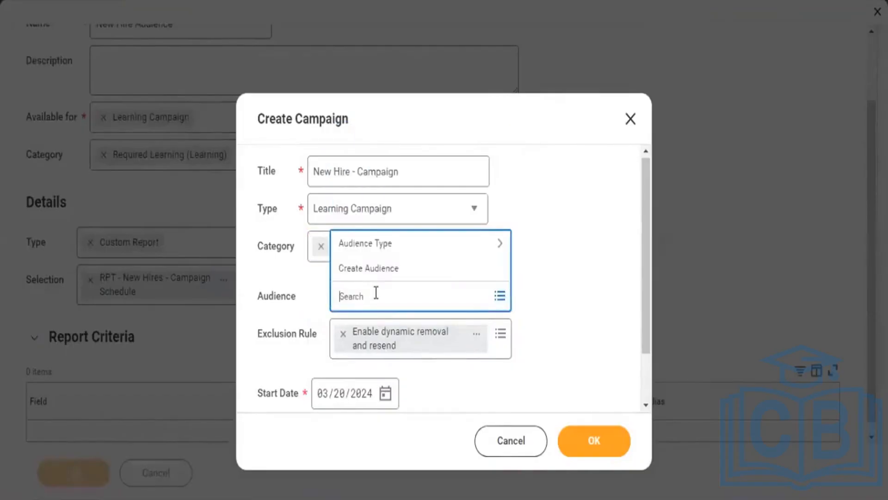
text(learning)
key(BackSpace)
key(BackSpace)
key(BackSpace)
key(BackSpace)
key(BackSpace)
key(BackSpace)
key(BackSpace)
key(BackSpace)
text(hew hire)
key(Return)
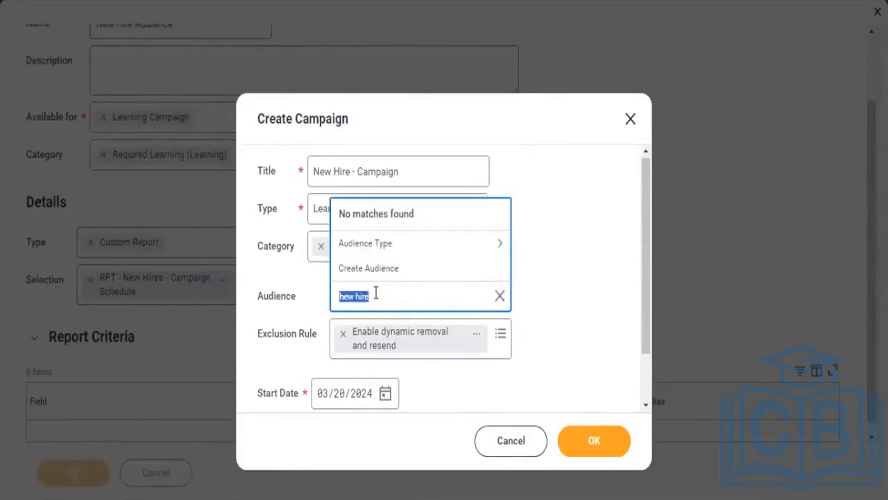
Choose New Hire Audience from the Custom Report audience type and submit the New Hire - Campaign details
click(378, 248)
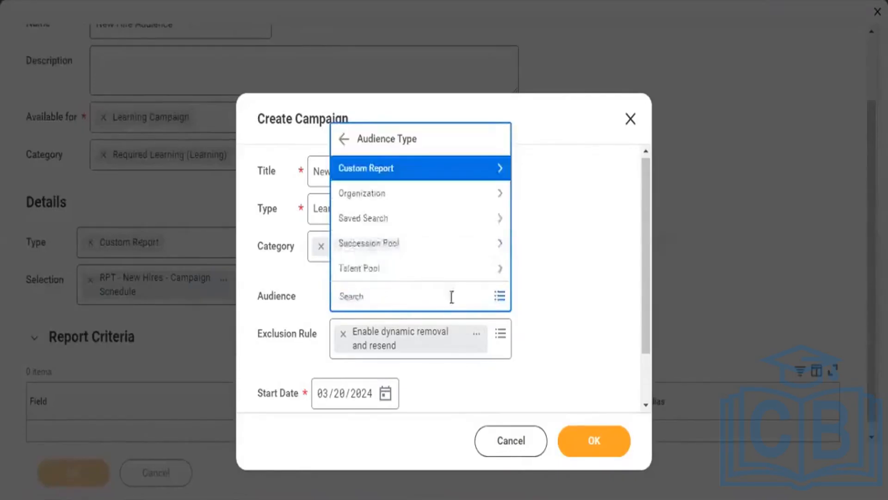
click(422, 173)
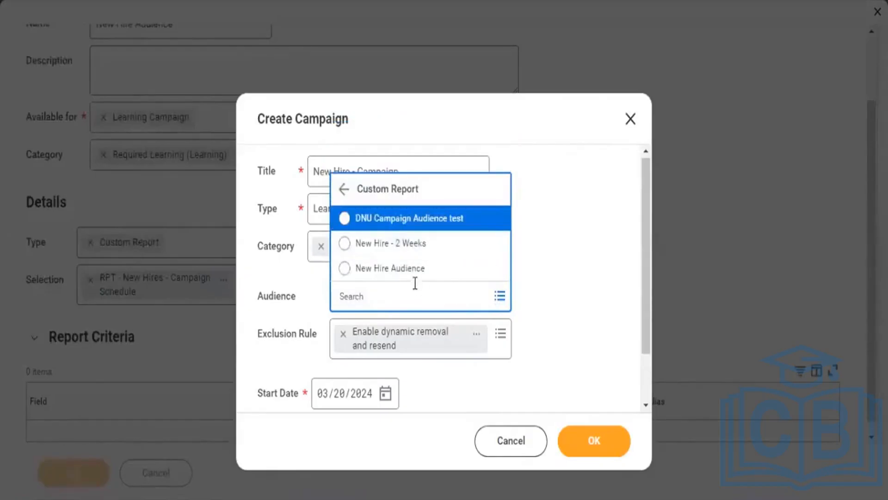
click(411, 275)
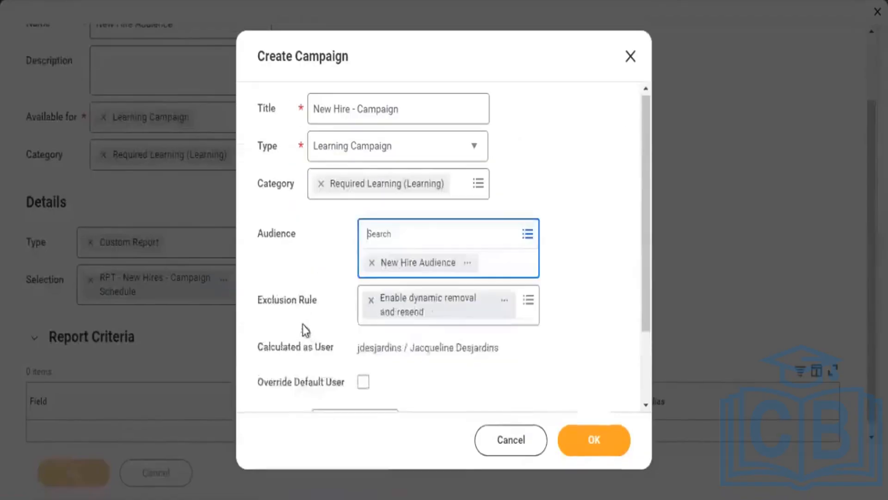
click(304, 263)
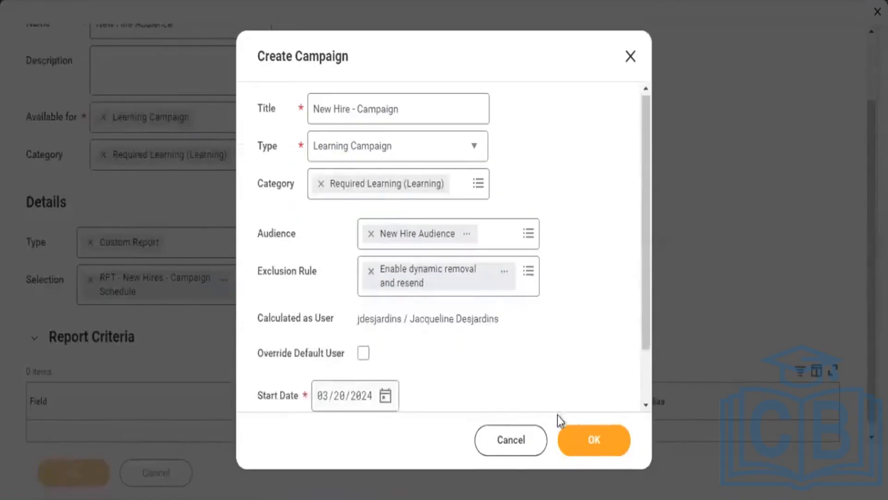
click(590, 446)
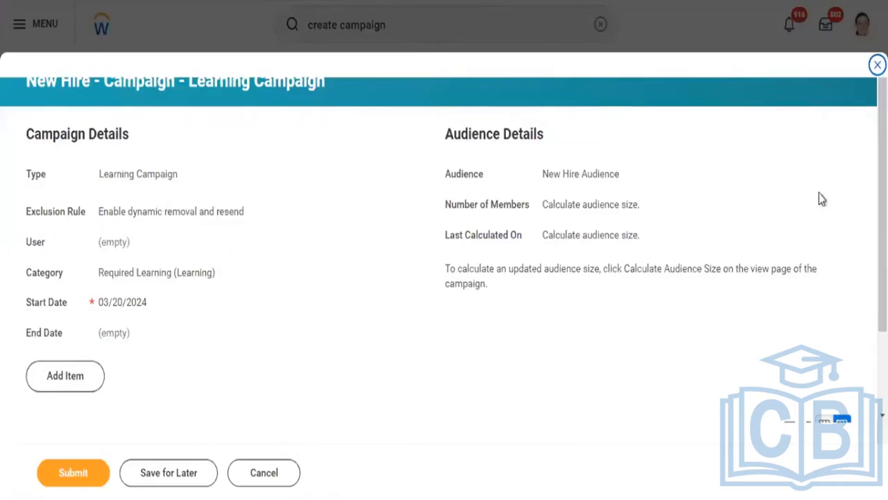
Add an item to the campaign titled "New Hire Campaign" with the content type Learning Course
scroll(444, 278, down, 3)
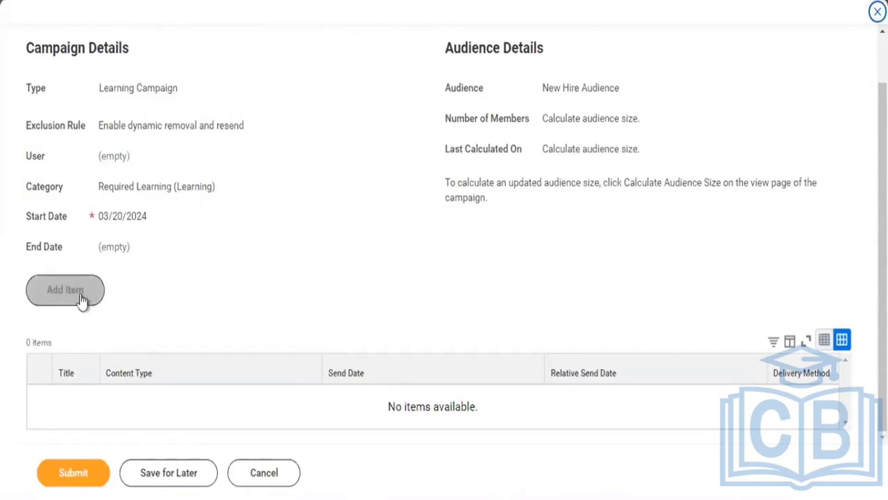
click(81, 299)
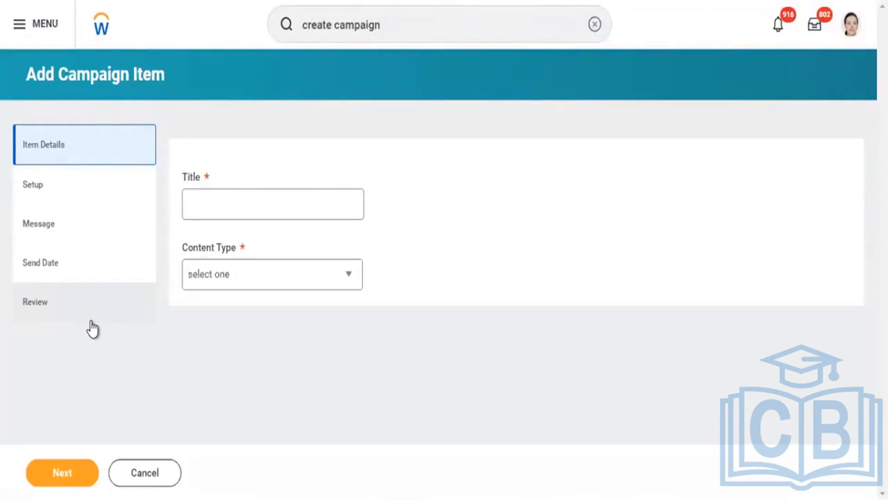
click(228, 199)
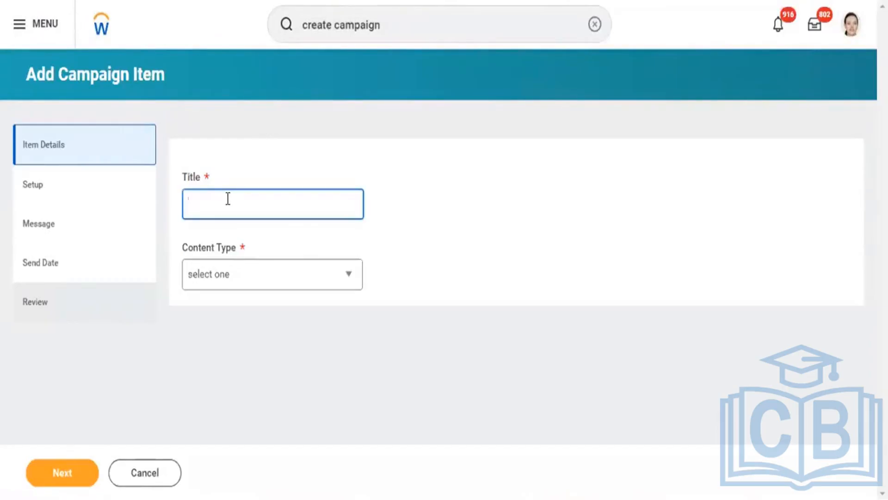
text(New Hi)
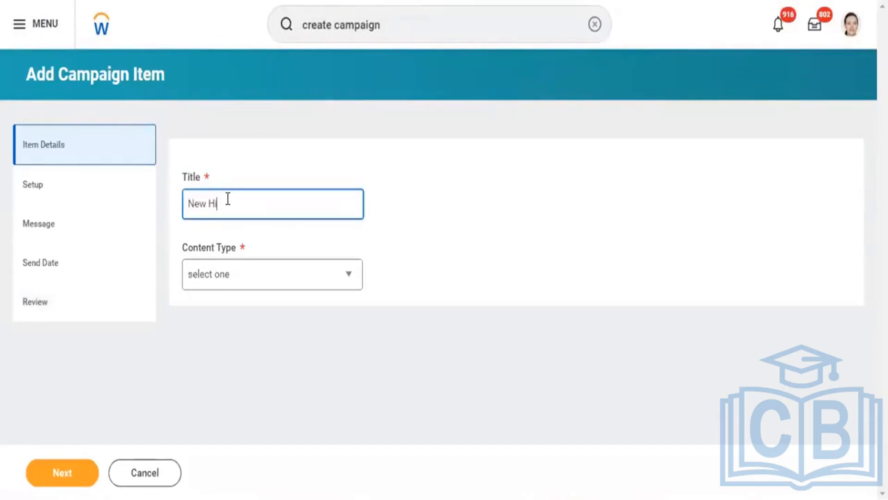
text(re Campaign)
click(230, 284)
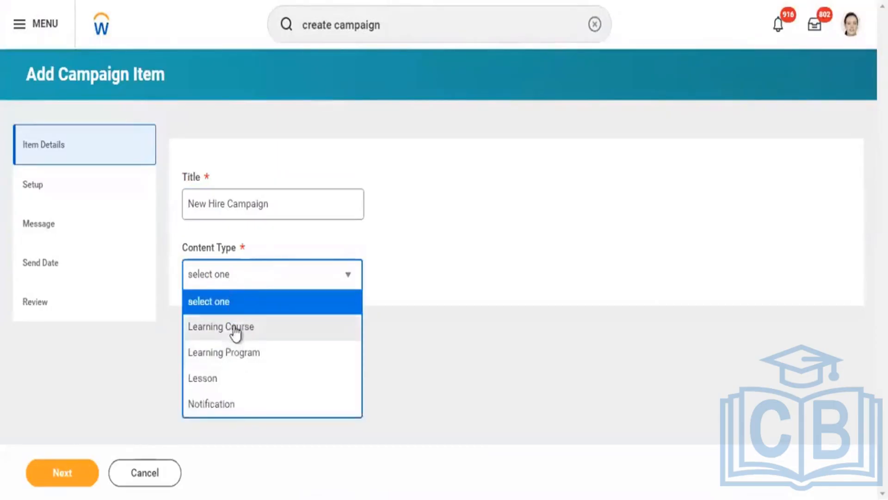
click(234, 330)
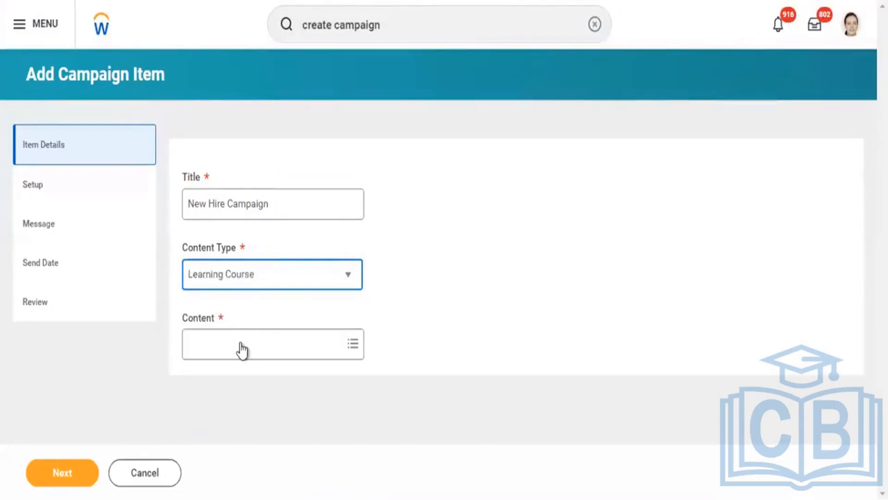
Try the course Welcome to the Organization! as the item's content by searching "New hire", and remove it
click(239, 343)
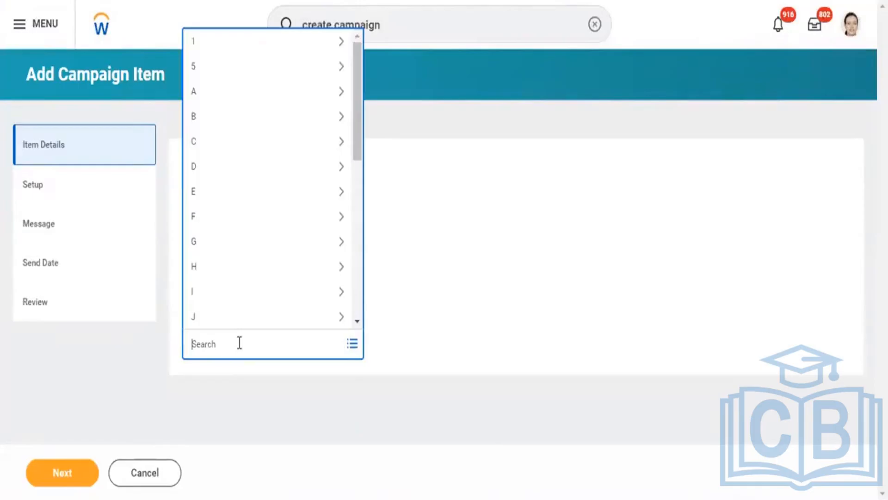
text(New hire)
key(Return)
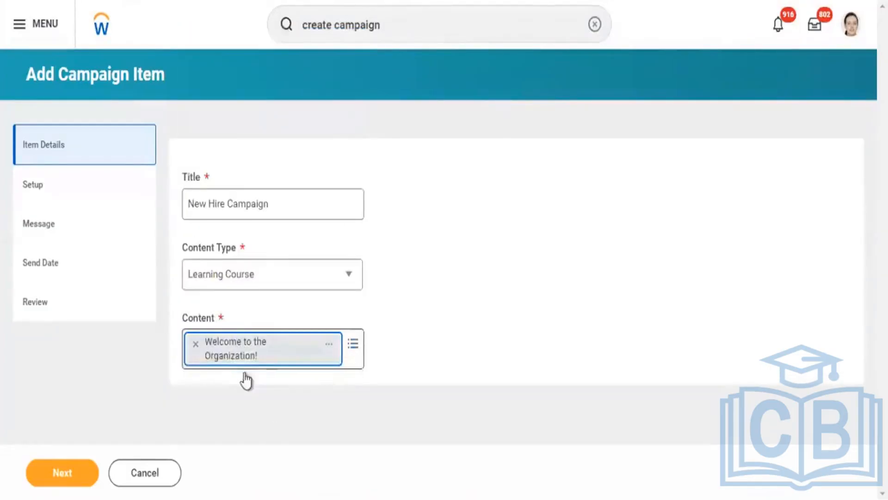
click(196, 344)
Search the item's Content field for "Learning Eth"
text(learning)
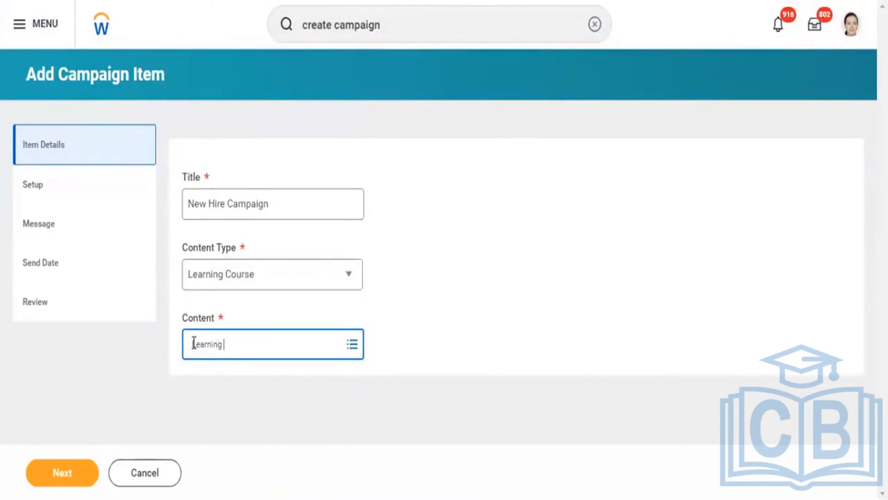
text( Eth)
key(Return)
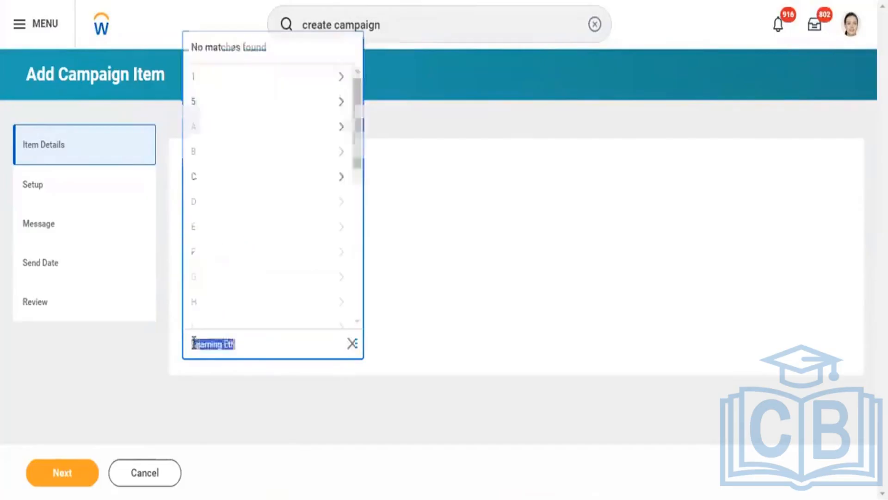
Search the Content field for "Legal" and choose Employee Legal and Ethics Training as the item's content
click(271, 351)
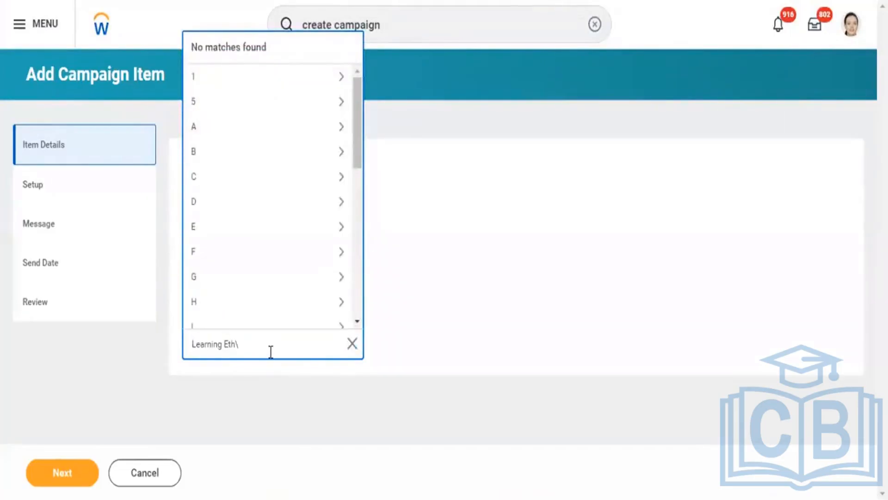
key(BackSpace)
key(BackSpace)
key(BackSpace)
key(BackSpace)
key(BackSpace)
key(BackSpace)
key(BackSpace)
key(BackSpace)
key(BackSpace)
key(BackSpace)
key(BackSpace)
text(gal)
key(Return)
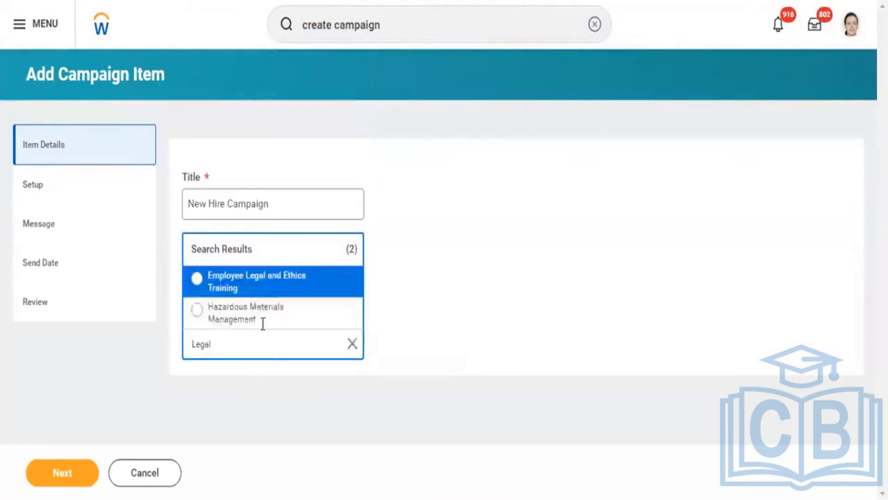
click(253, 292)
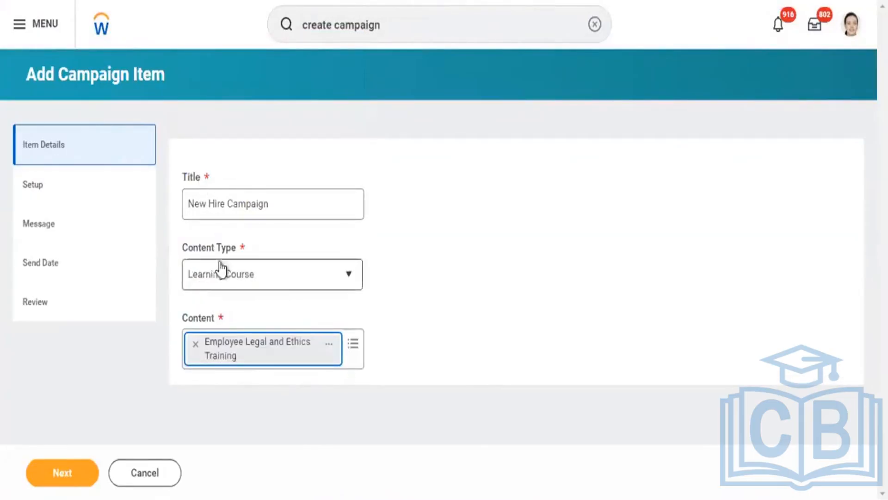
Keep the item's Email and Mobile Push Notification channels and set the email's From Display Name to "Learning Team"
click(87, 188)
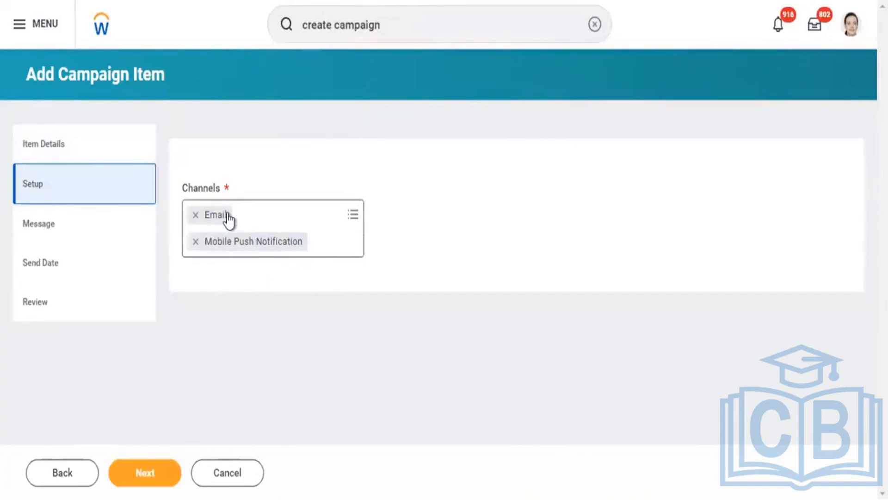
click(87, 235)
click(270, 234)
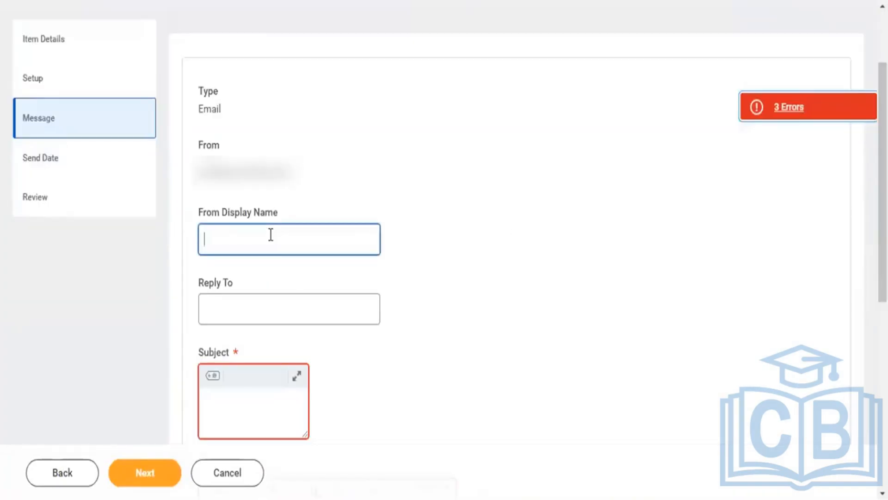
text(Learn)
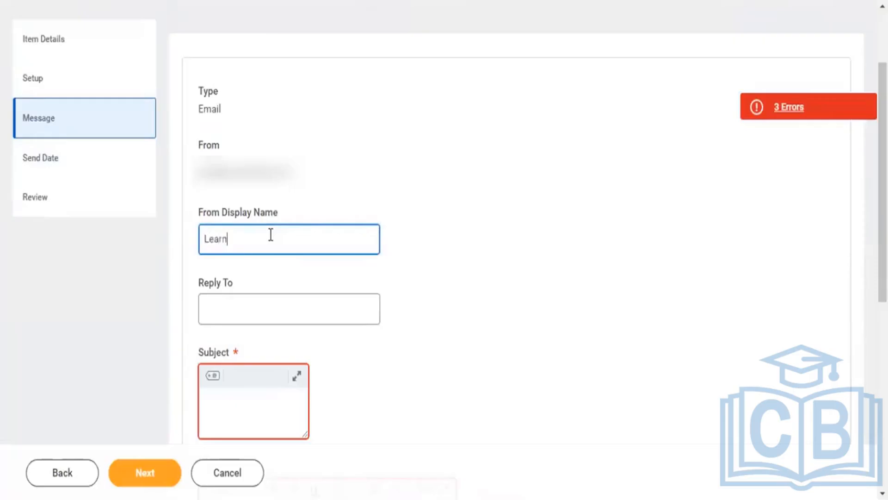
text(ing Team)
Set the email message's Reply To to "Learning Content"
click(235, 319)
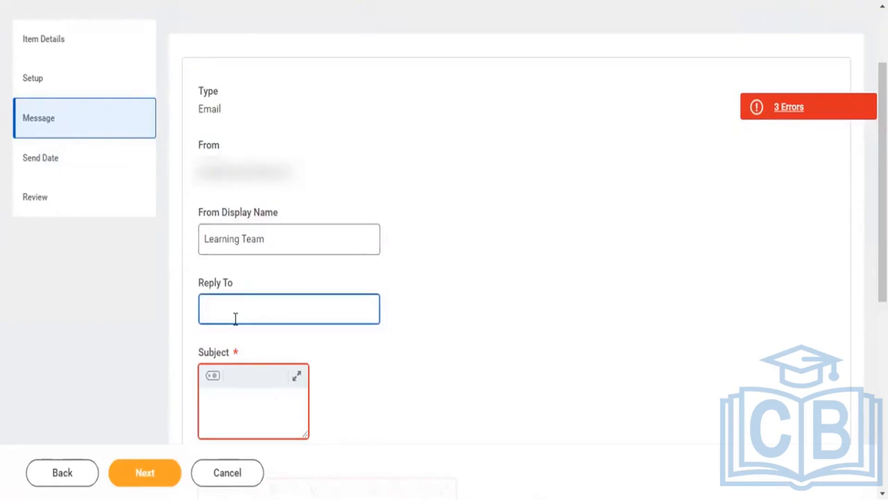
text(Learn9ng)
key(BackSpace)
key(BackSpace)
key(BackSpace)
text(ing Content)
Begin the email subject with the text "Please complete your New Hire Onboar"
click(234, 395)
text(P)
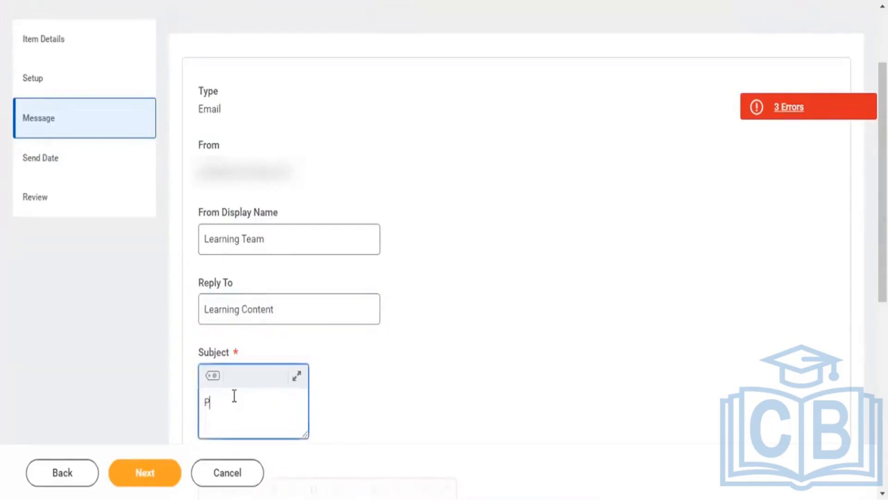
text(lease comp)
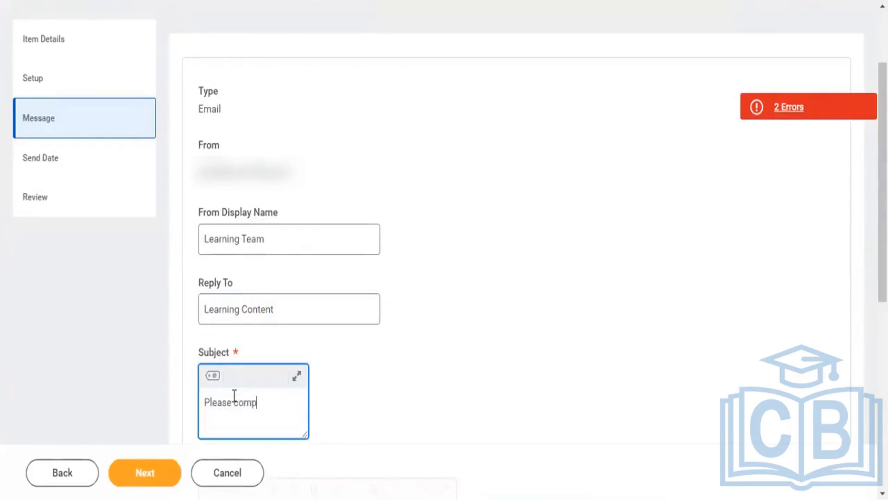
text(lete your New H)
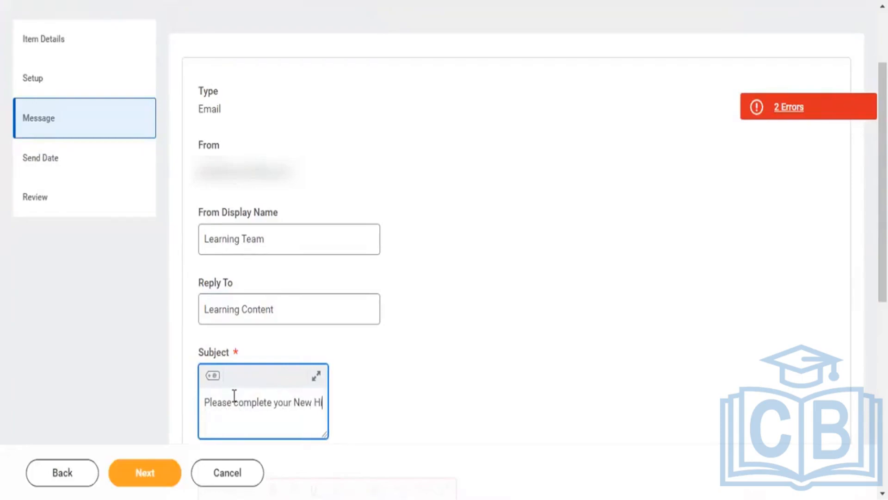
text(ire C)
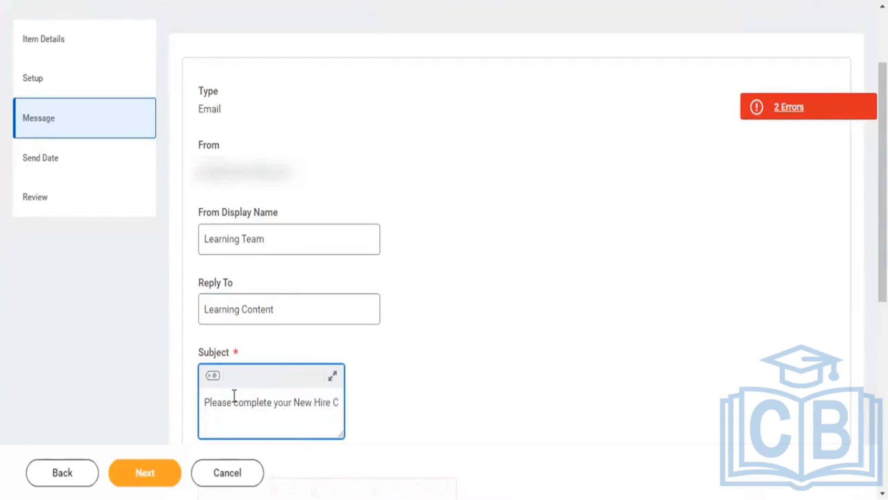
key(BackSpace)
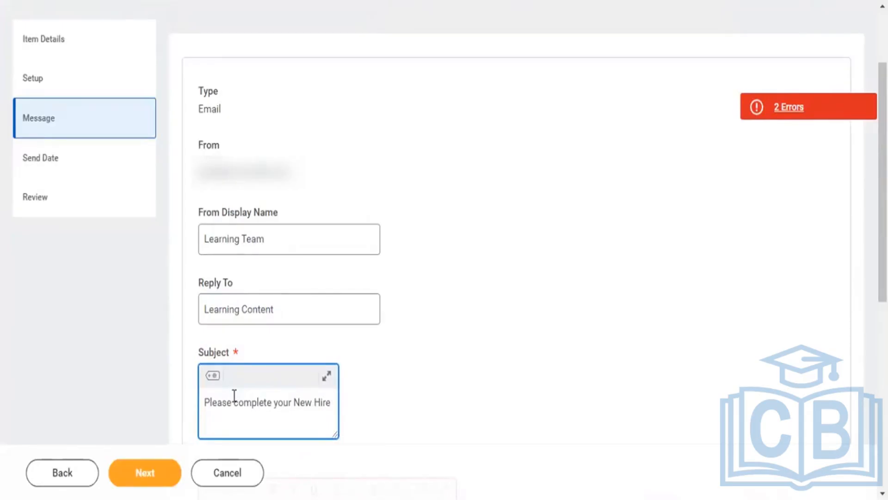
text(Onboar)
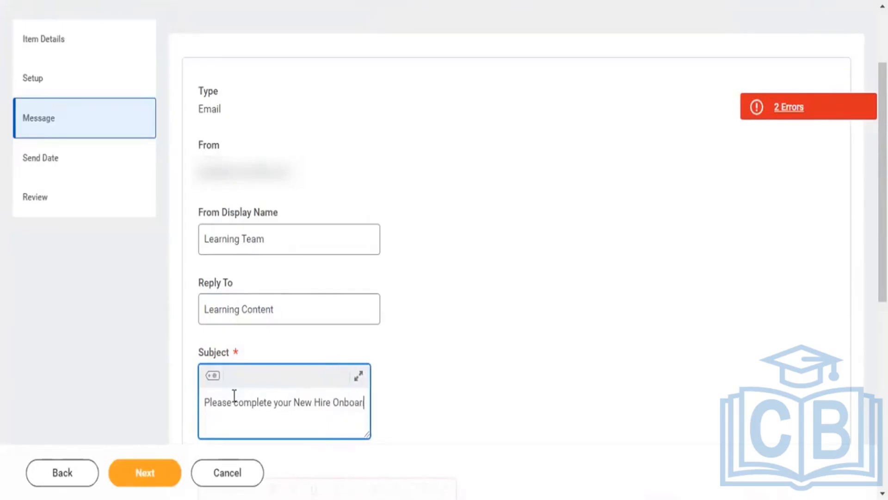
text(ding)
key(BackSpace)
key(BackSpace)
key(BackSpace)
key(BackSpace)
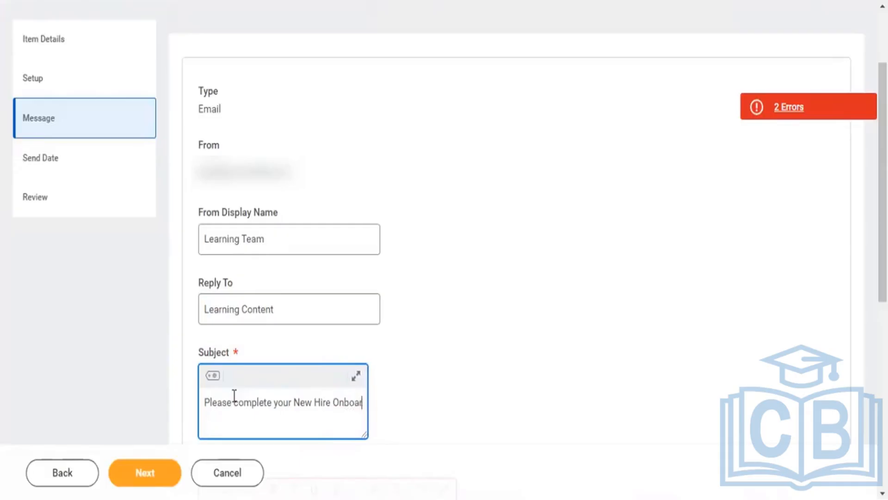
key(BackSpace)
text(d)
key(BackSpace)
text(r)
click(234, 395)
text(ding course)
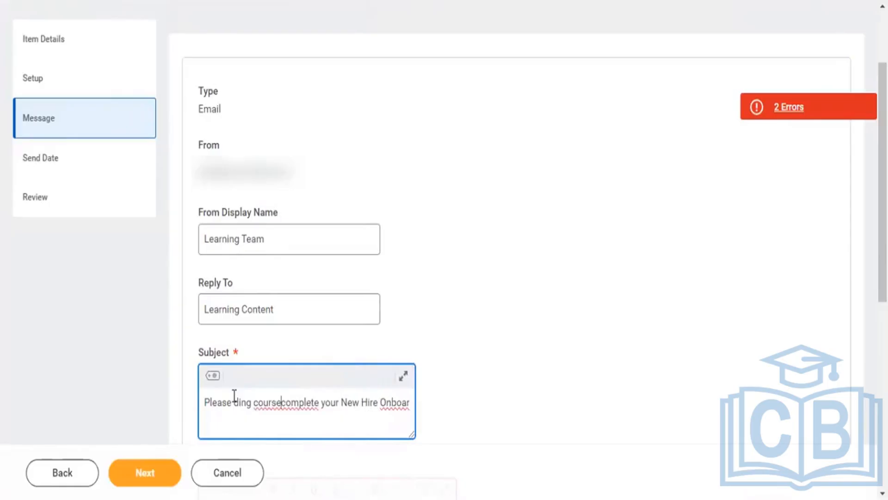
key(BackSpace)
key(BackSpace)
key(BackSpace)
key(BackSpace)
key(BackSpace)
key(BackSpace)
key(BackSpace)
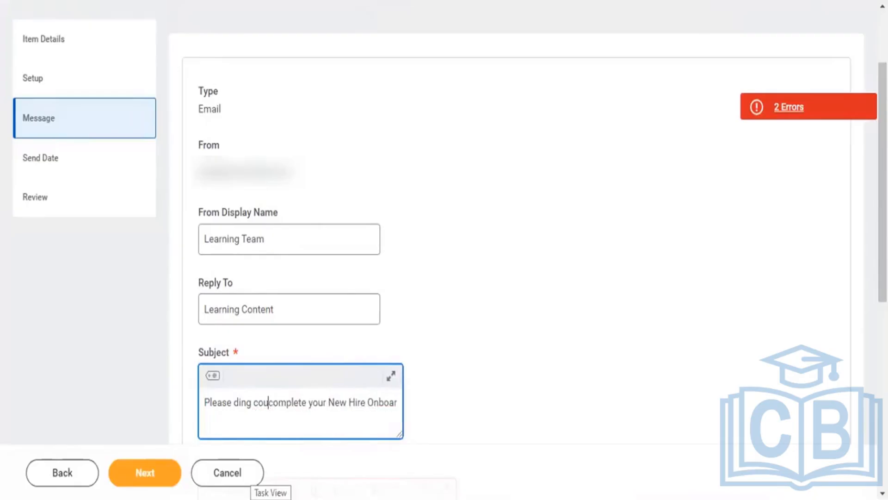
key(BackSpace)
key(BackSpace)
key(BackSpace)
key(BackSpace)
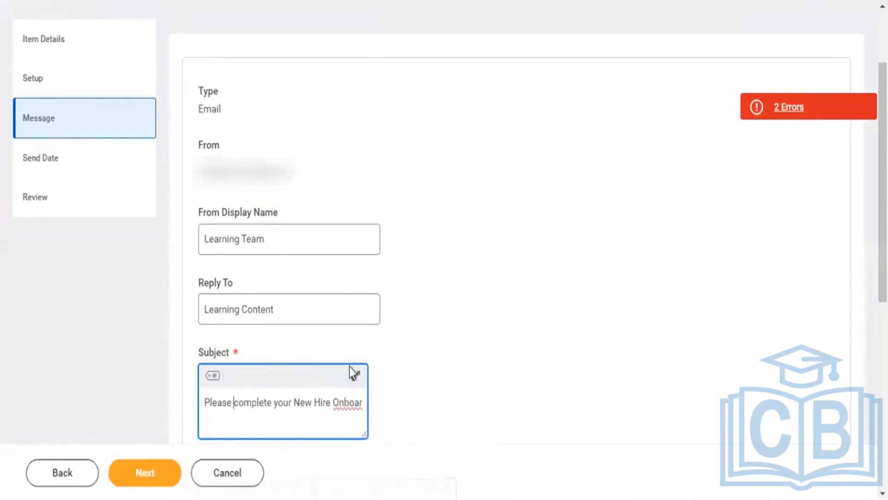
Complete the end of the email subject so it reads "Please complete your New Hire Onboarding Course"
click(364, 399)
text(ding)
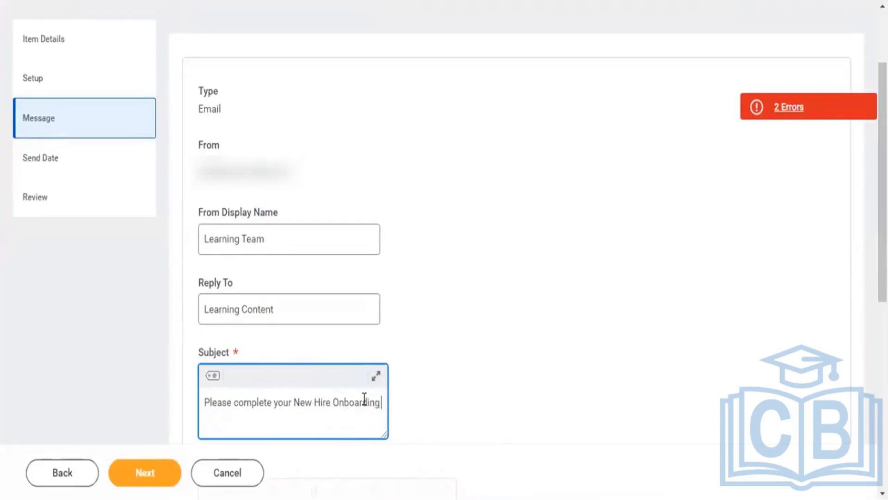
text( Course)
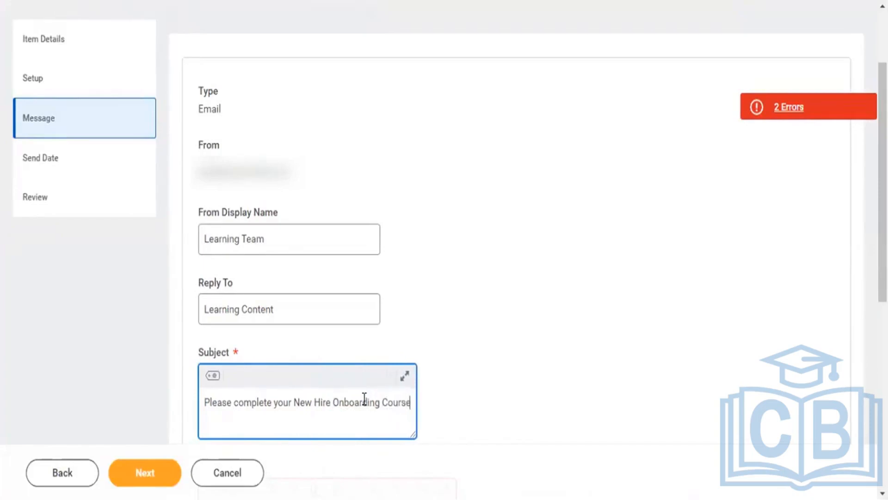
Write the email body as "Please complete this course before due timelines."
scroll(364, 399, down, 5)
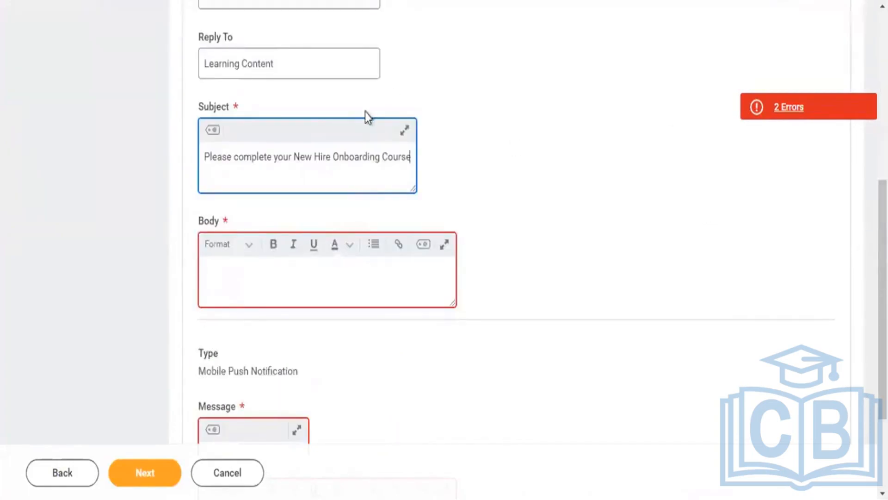
click(241, 272)
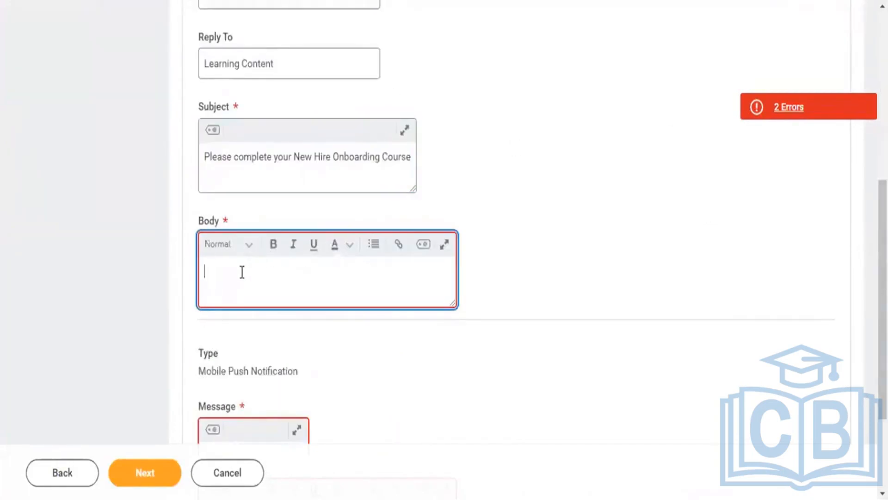
text(Please )
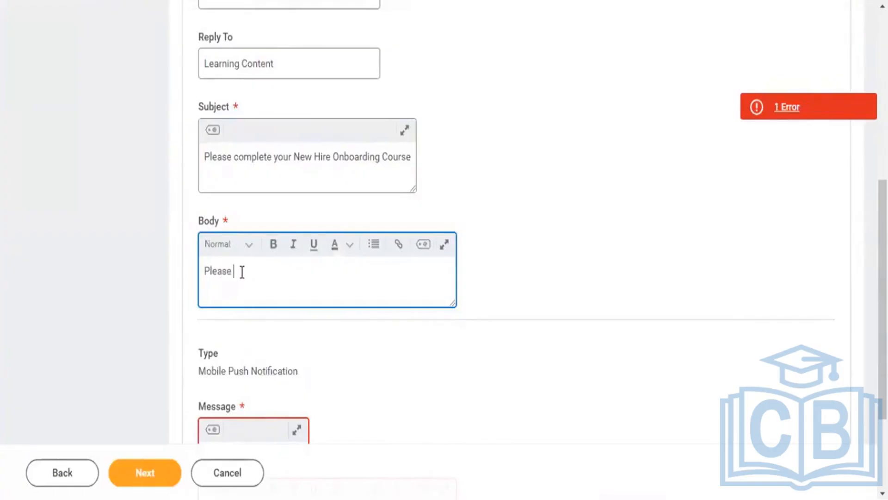
text(completed)
key(BackSpace)
key(BackSpace)
text(t)
click(242, 271)
text(hos)
key(BackSpace)
key(BackSpace)
key(BackSpace)
key(BackSpace)
key(BackSpace)
text(omplete this course before due)
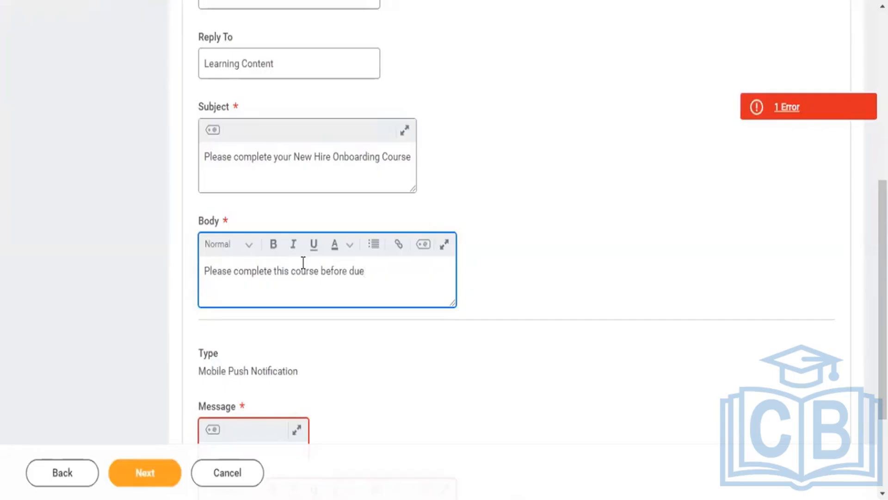
text( timelines.)
Write "Complete Course" as the mobile push notification message and continue to the campaign item's send date settings
drag(882, 296, 883, 347)
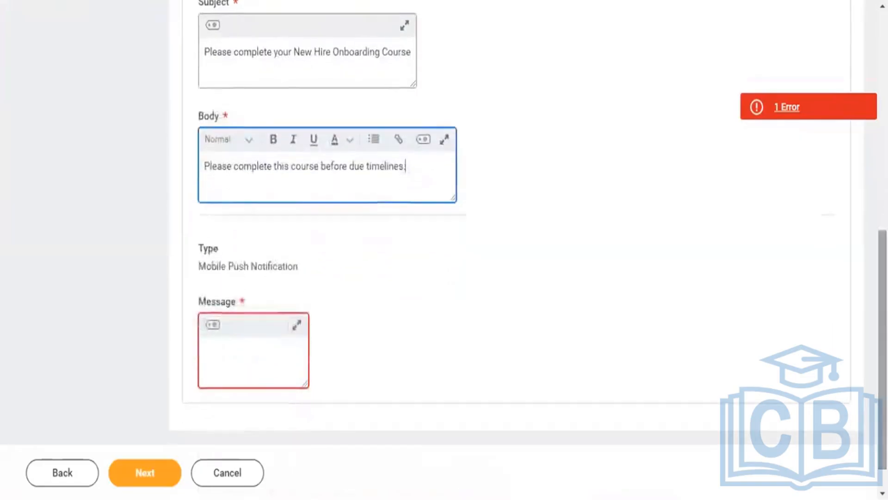
click(234, 360)
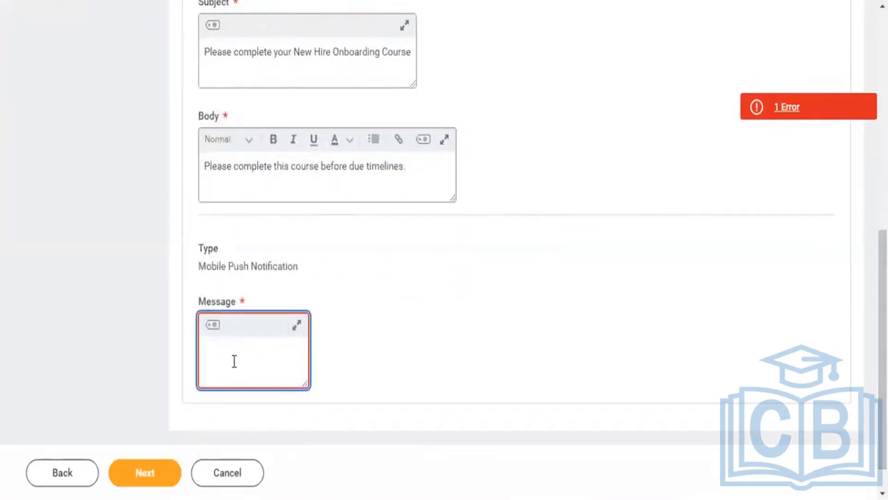
text(Complete )
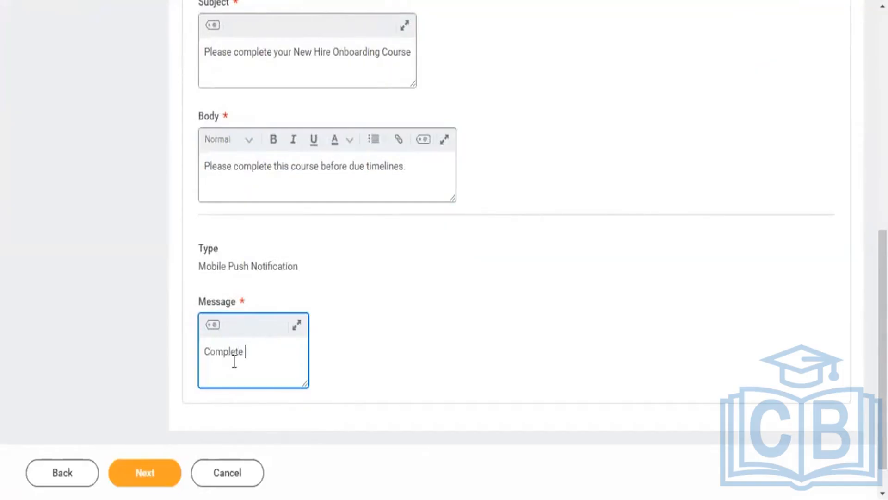
text(Cours)
key(BackSpace)
click(293, 346)
text(se)
scroll(883, 323, down, 1)
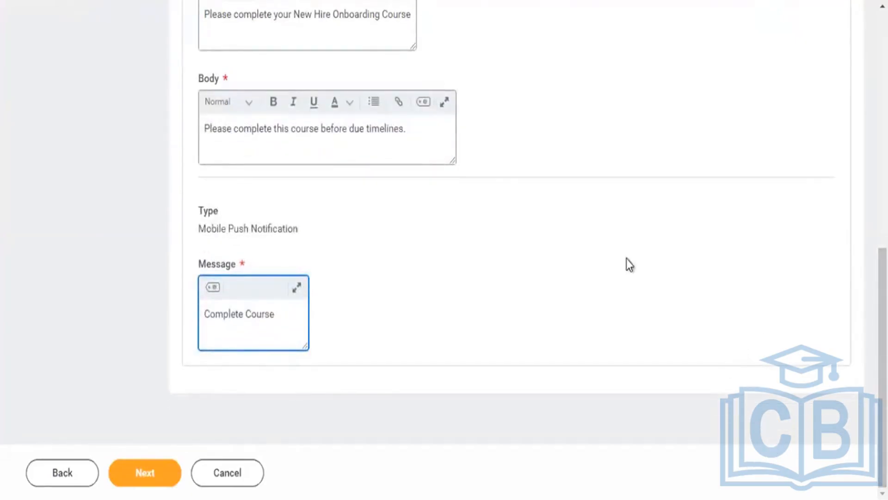
click(146, 479)
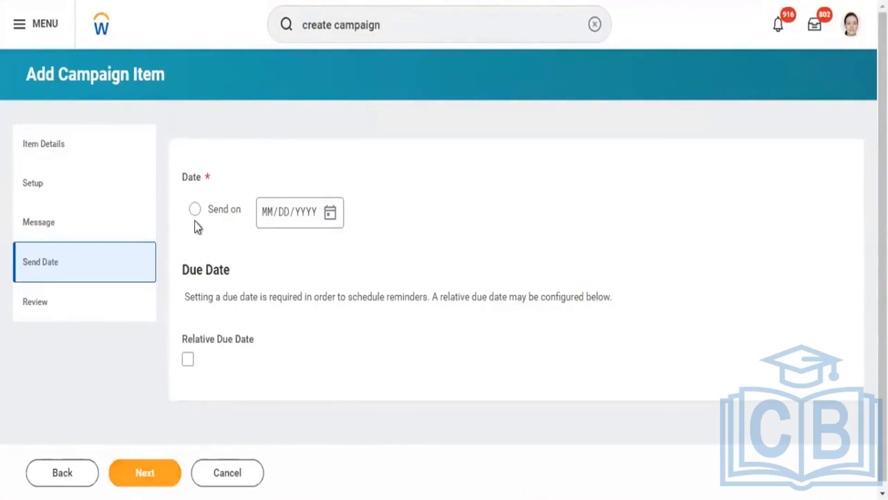
Schedule the campaign item to be sent on a specific date, March 25, 2024
click(194, 209)
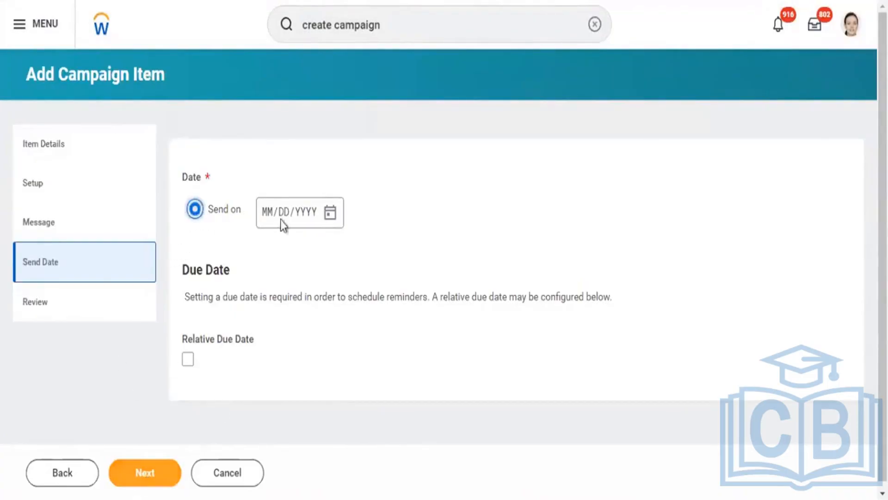
click(331, 221)
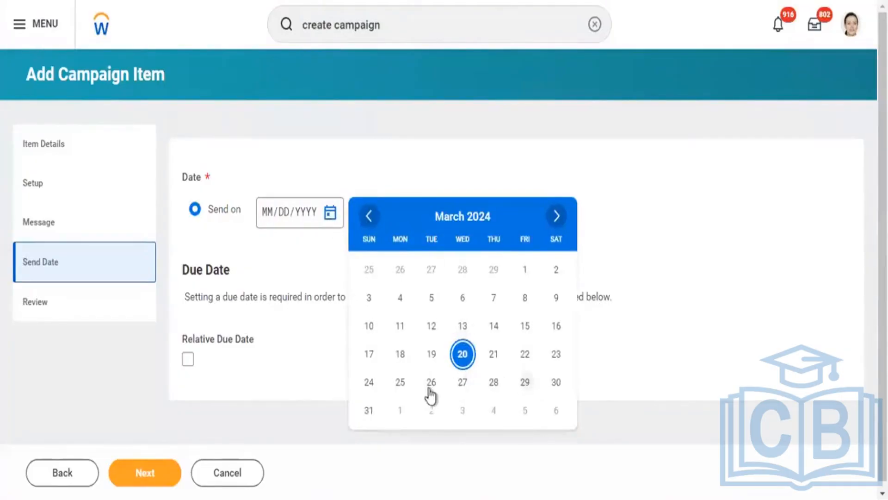
click(402, 384)
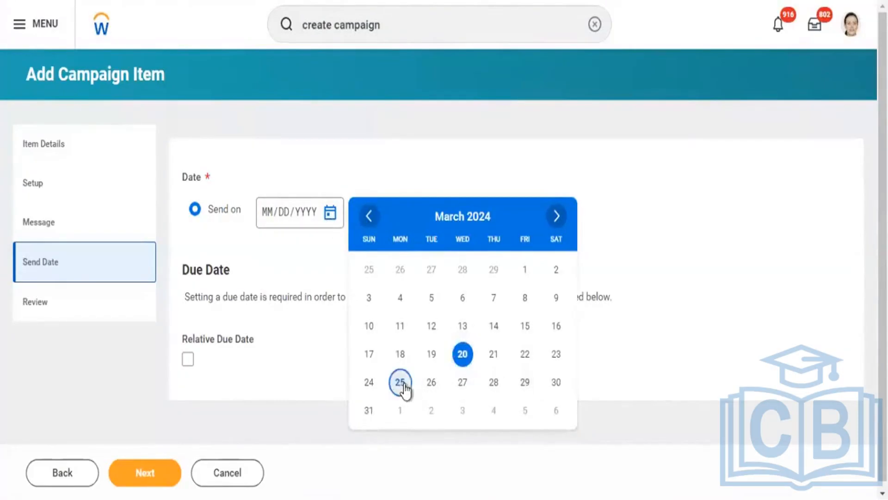
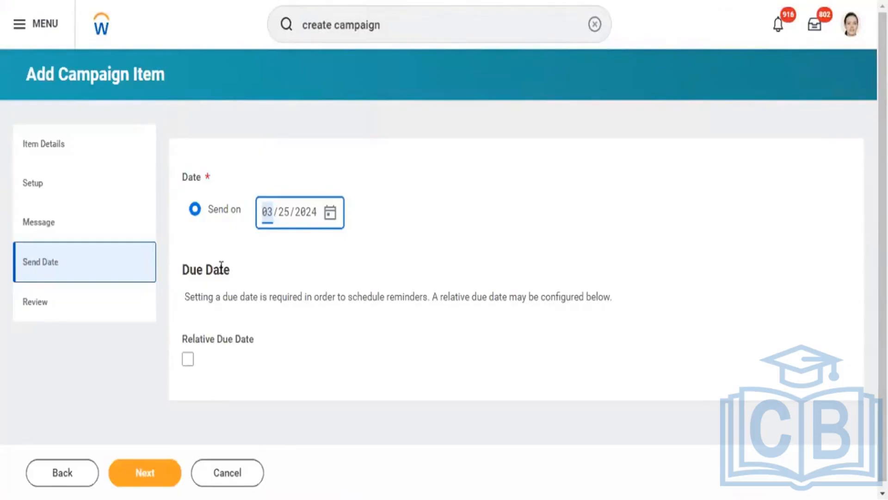
Complete the campaign item and submit the New Hire - Campaign learning campaign
click(143, 470)
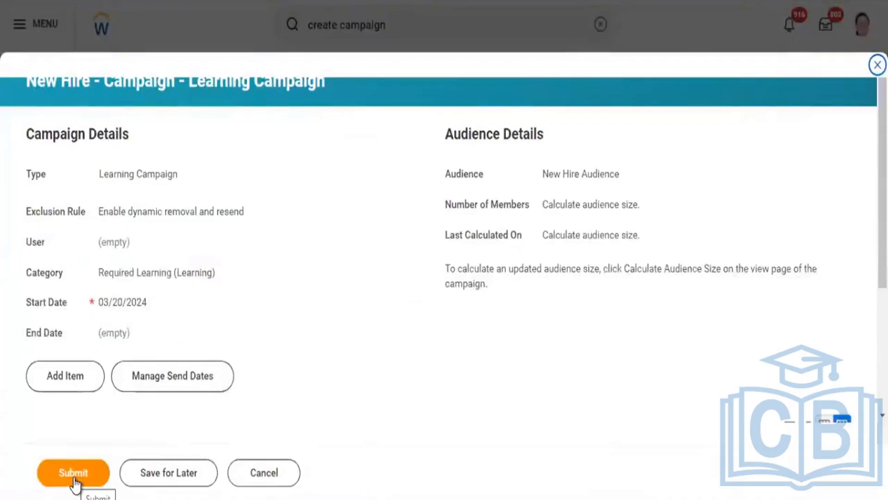
click(74, 477)
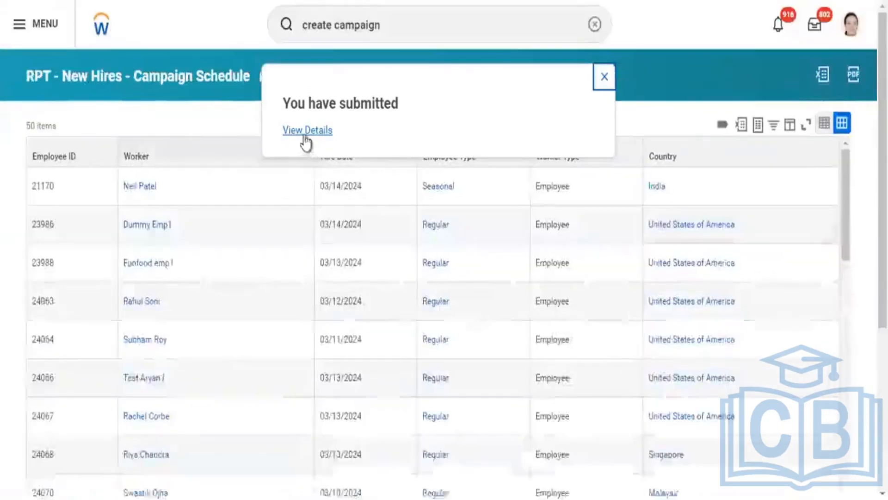
Review the submitted campaign event's details and process history
click(306, 132)
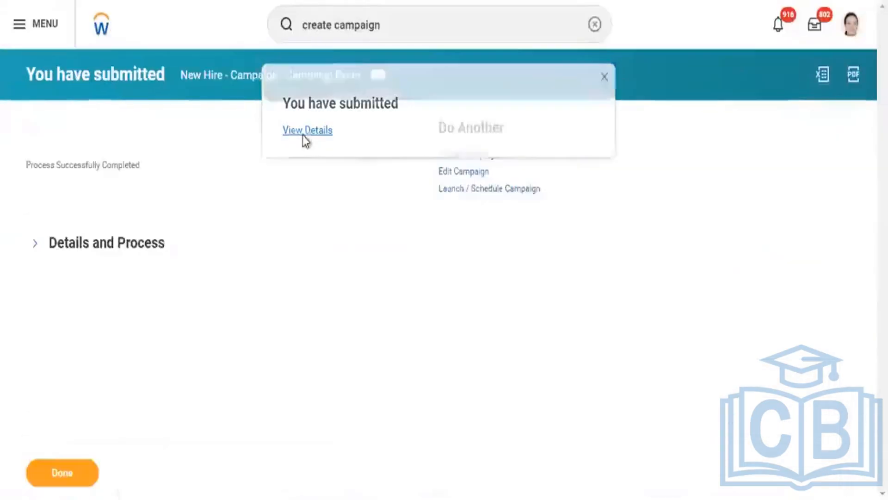
click(106, 249)
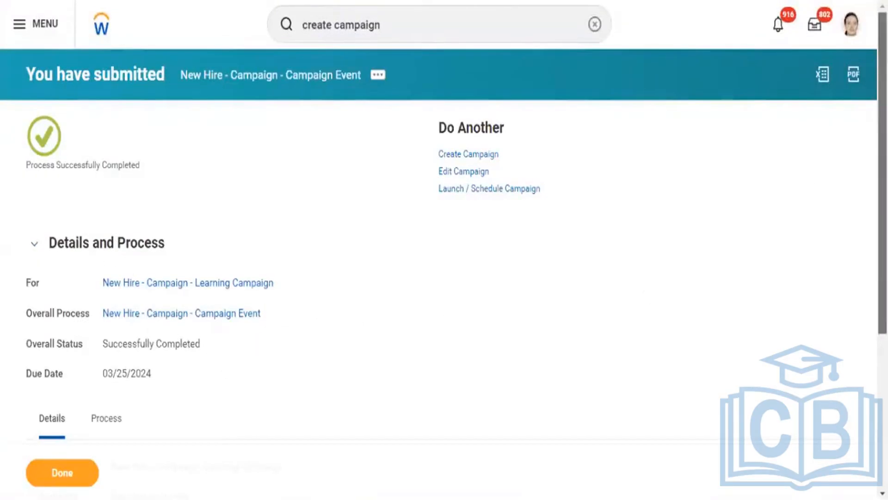
drag(883, 160, 882, 315)
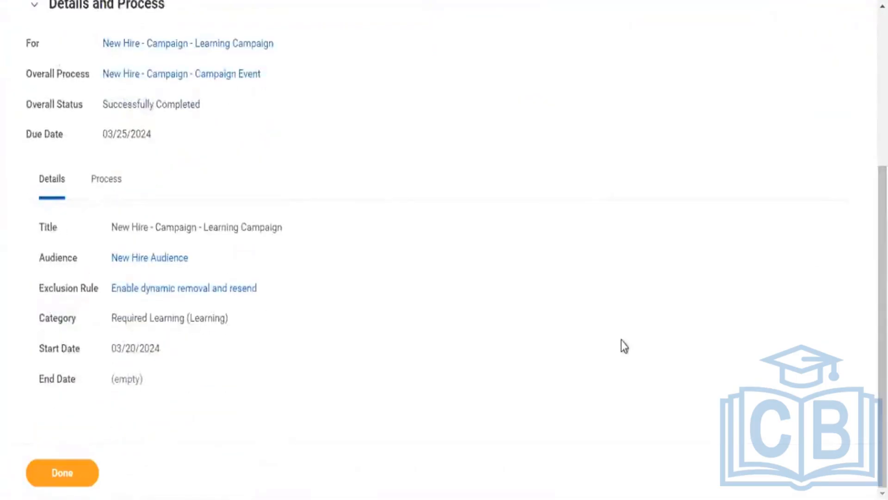
click(101, 182)
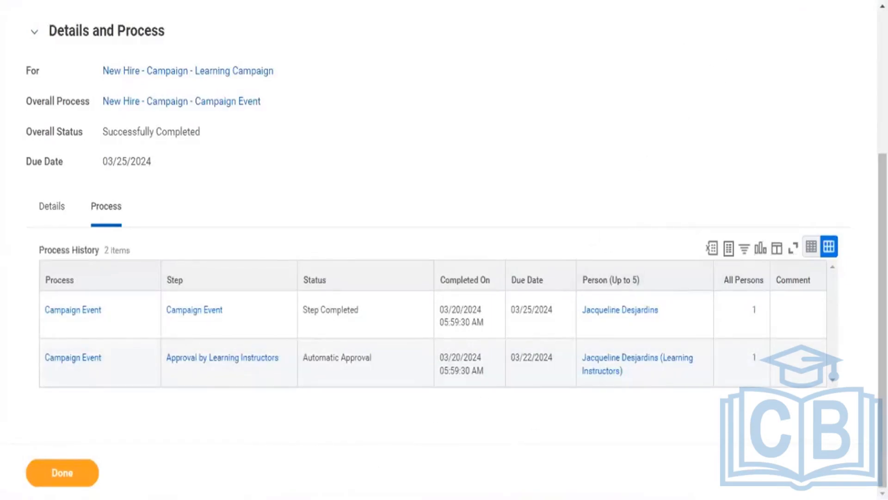
scroll(444, 250, up, 5)
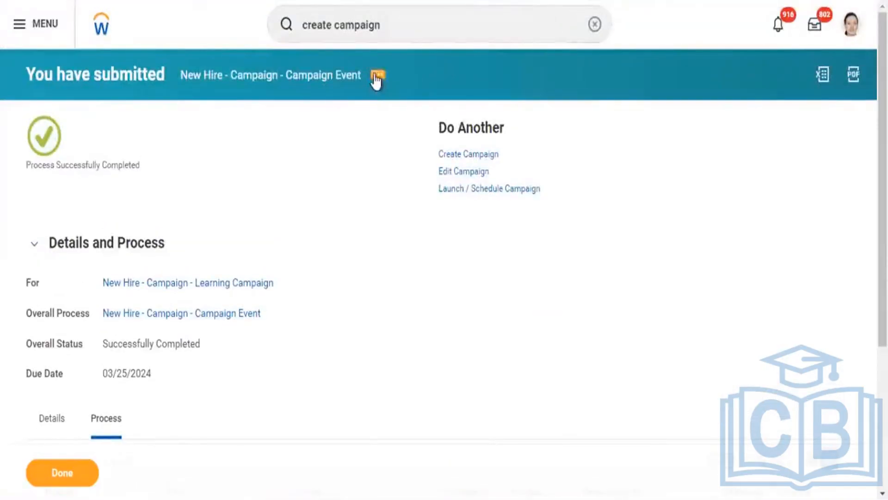
click(377, 78)
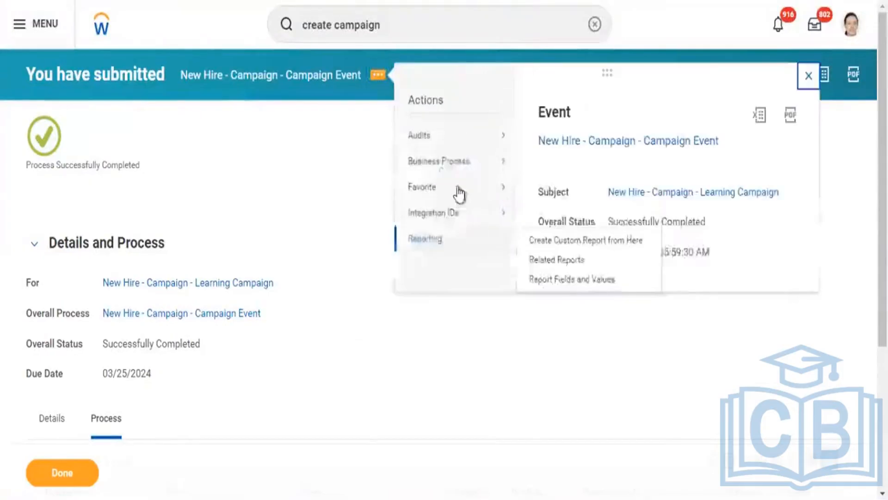
mouse_move(434, 176)
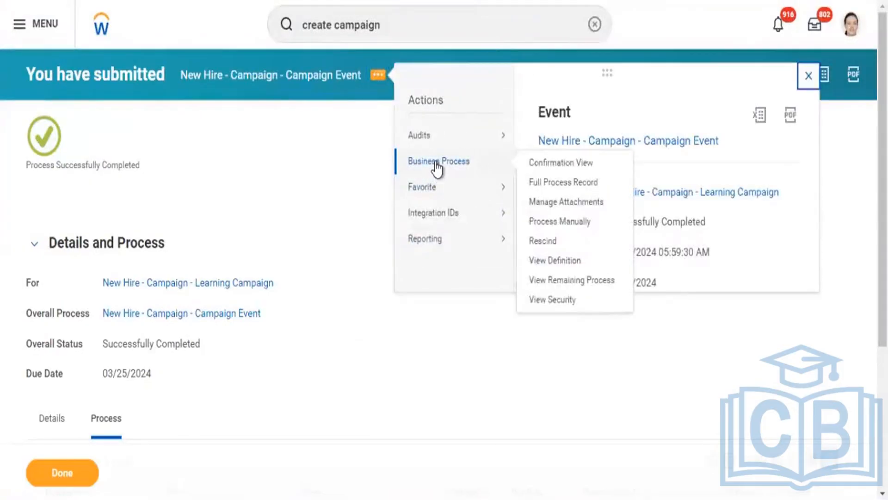
mouse_move(430, 255)
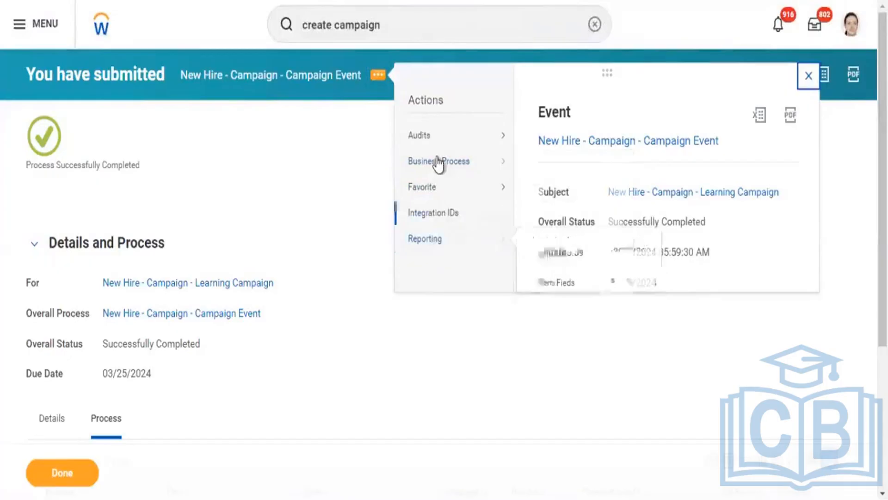
mouse_move(432, 141)
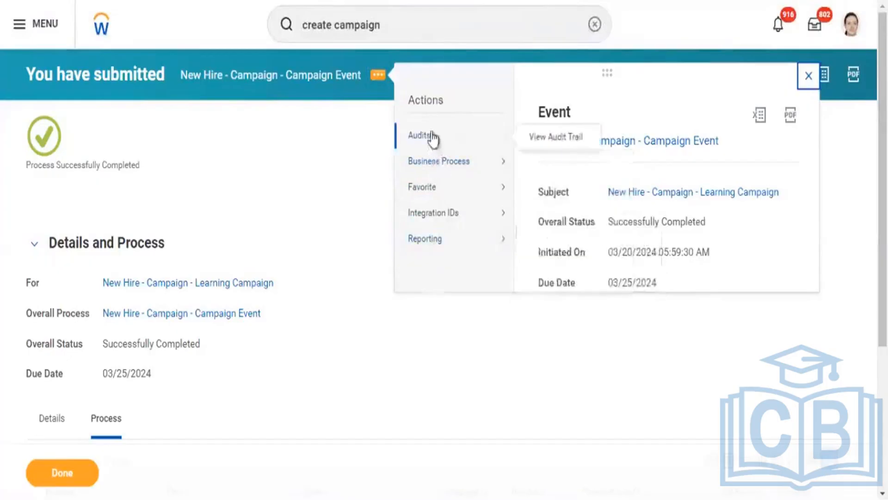
click(256, 159)
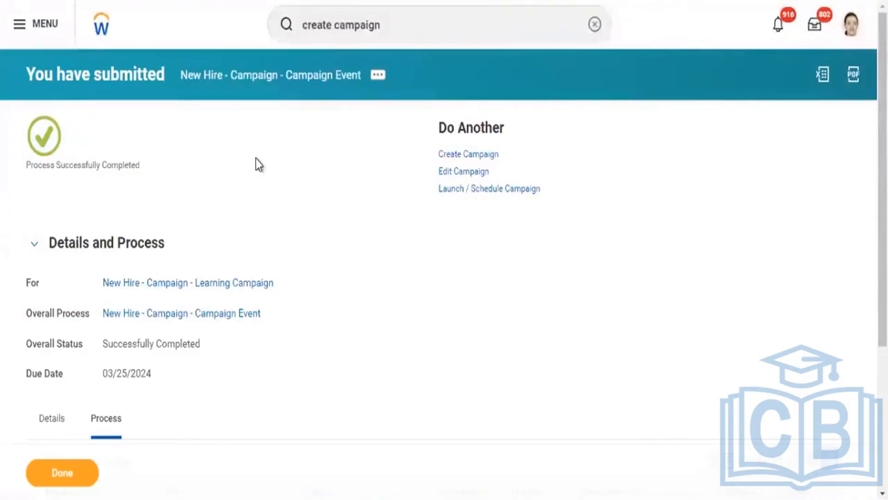
Open the Launch / Schedule Campaign task in a new tab and choose New Hire - Campaign - Learning Campaign as the campaign
right_click(483, 188)
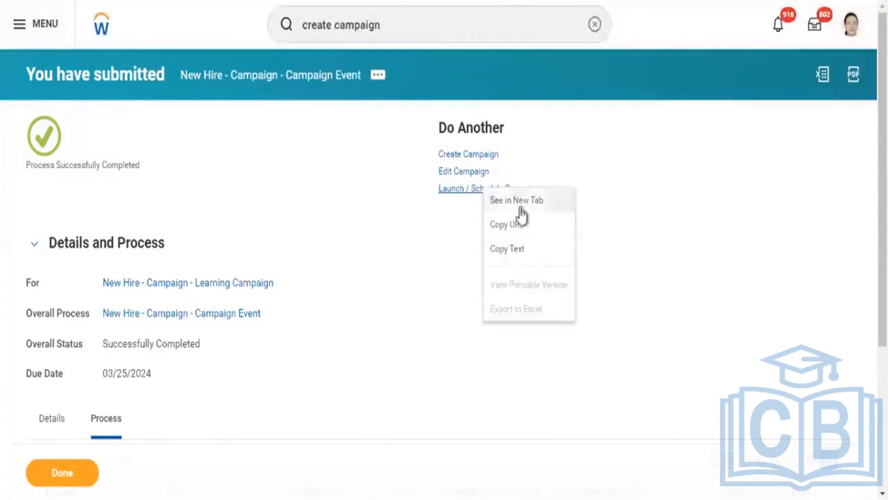
click(520, 209)
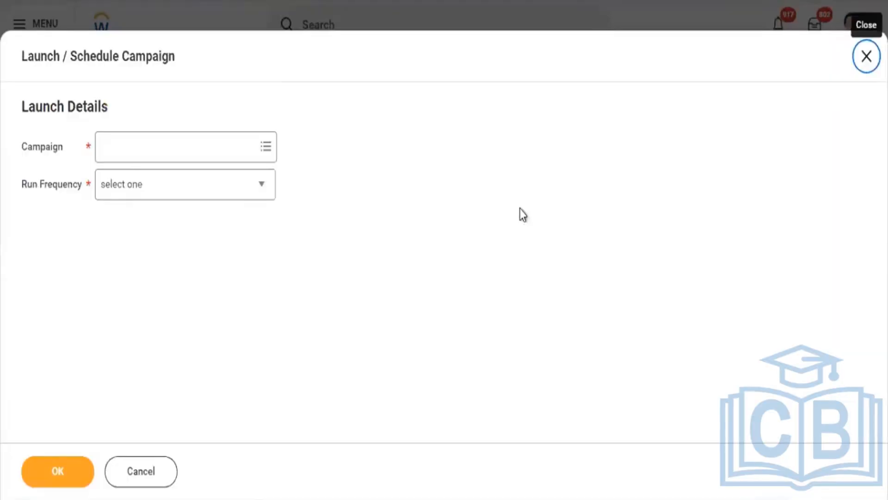
click(196, 137)
text(New)
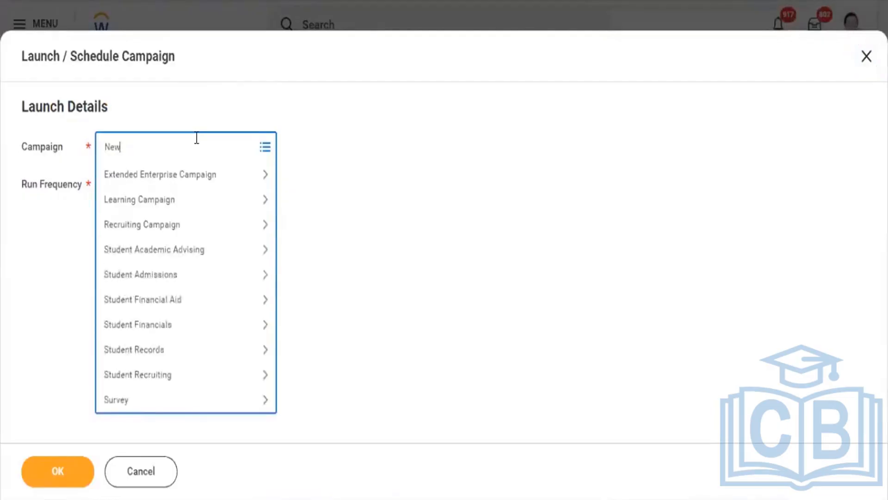
text( Hire Campaign)
key(Return)
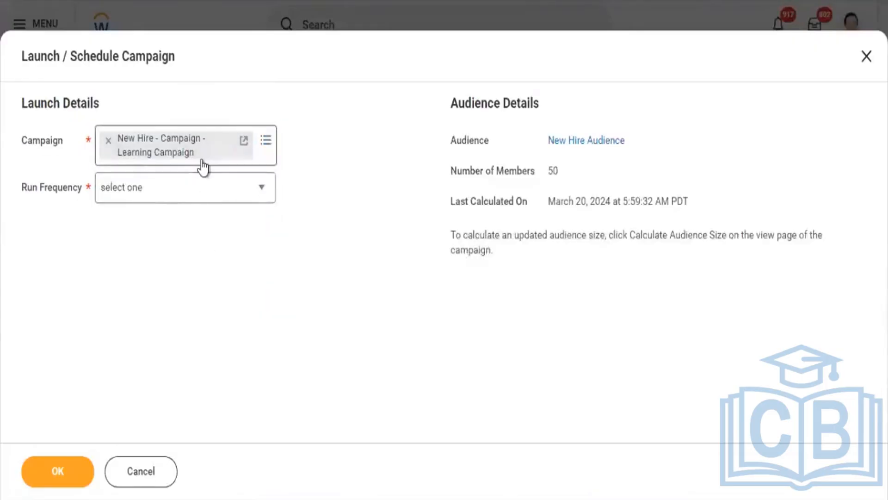
Set the campaign's run frequency to Daily Recurrence and continue past the alert to the schedule request settings
click(139, 193)
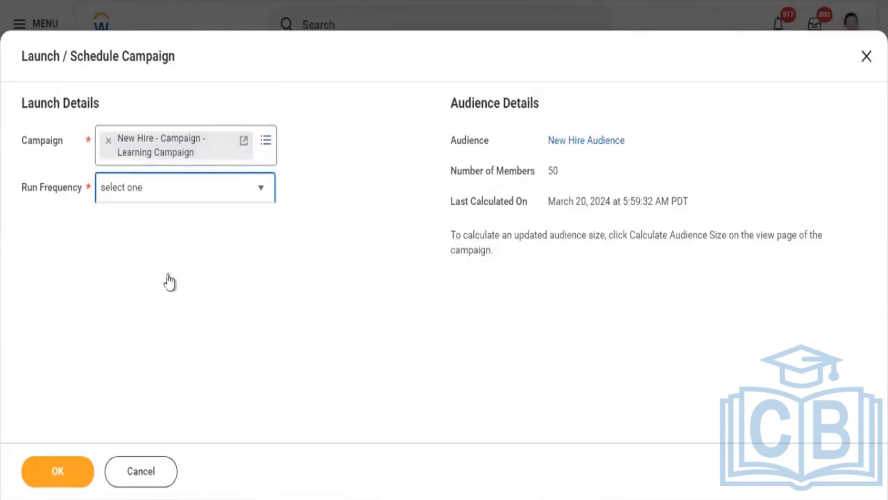
click(144, 241)
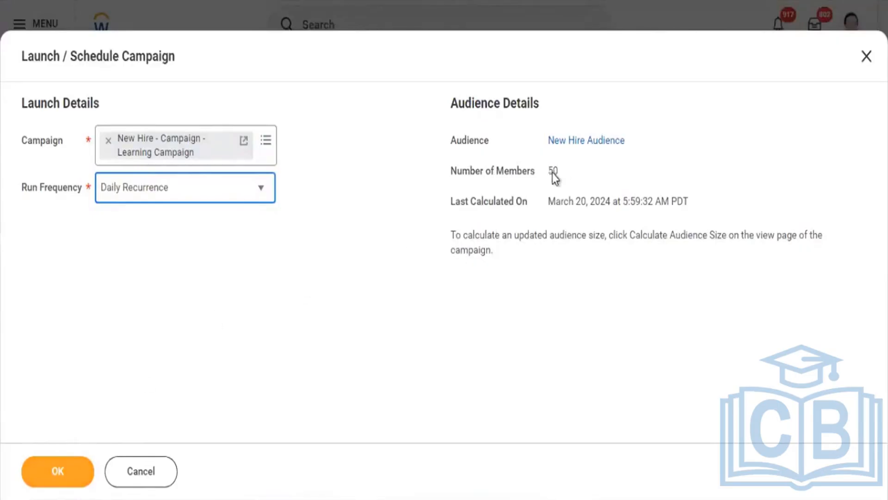
drag(548, 172, 558, 175)
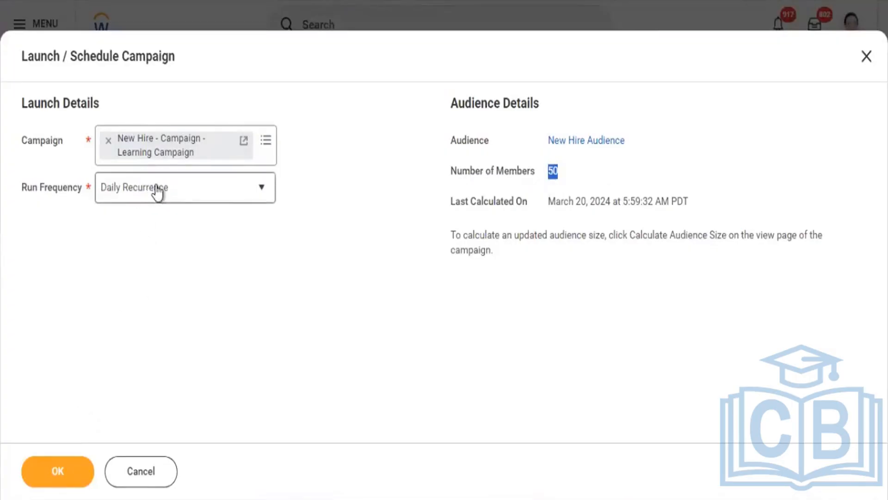
click(51, 471)
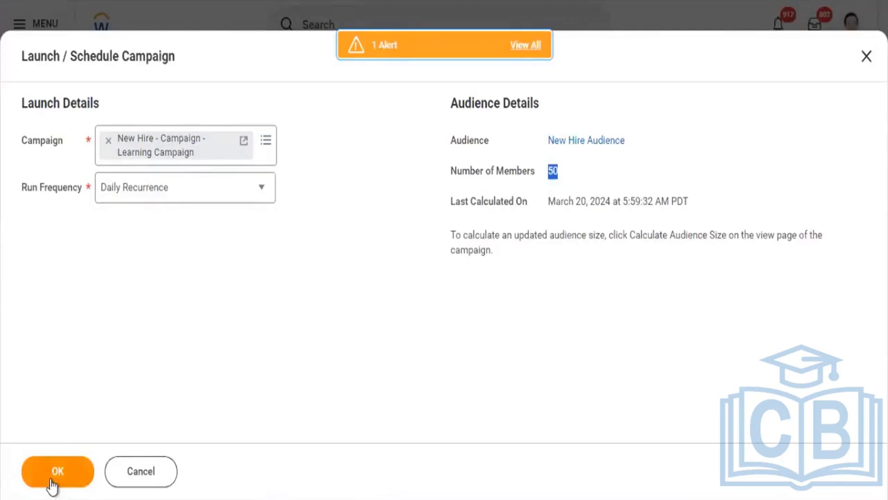
click(51, 479)
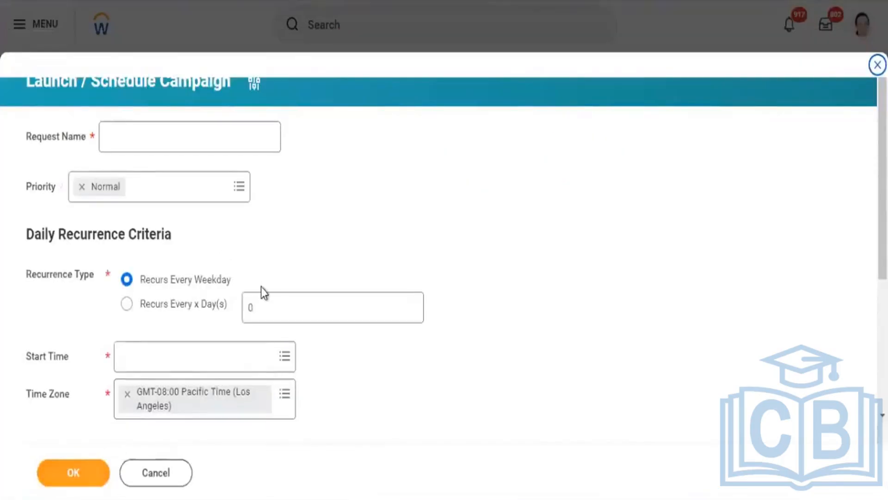
Name the schedule request "Campaign Schedule", correcting the spelling of the second word
click(197, 137)
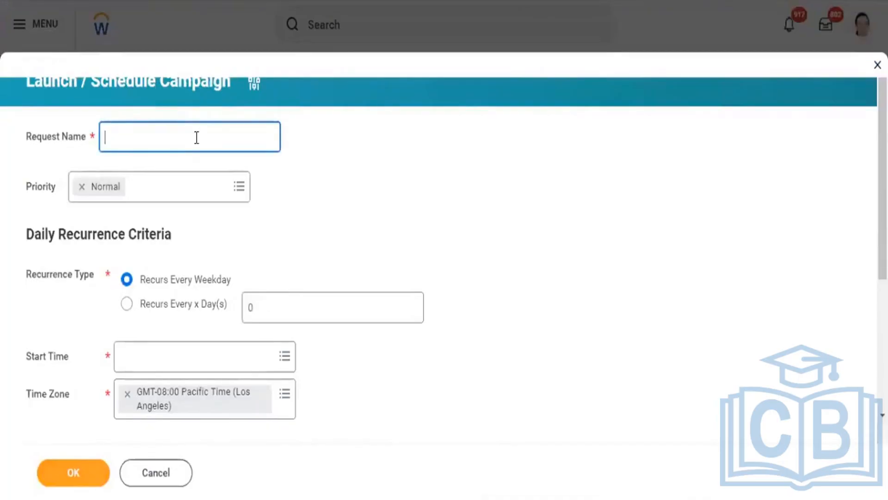
text(Campaign Schedue)
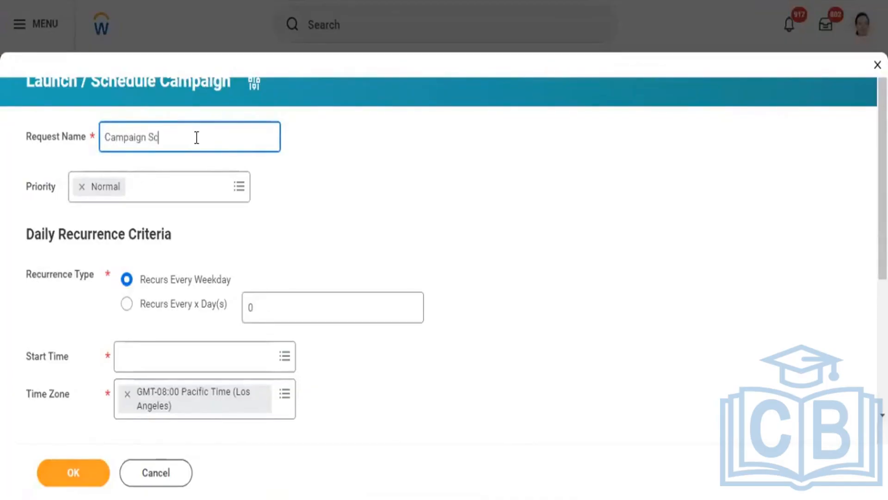
key(BackSpace)
key(BackSpace)
text(le)
right_click(161, 137)
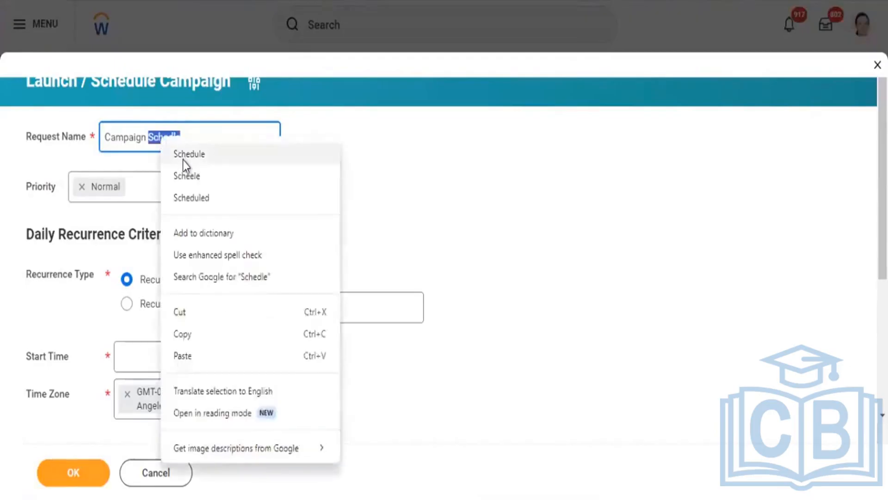
click(184, 157)
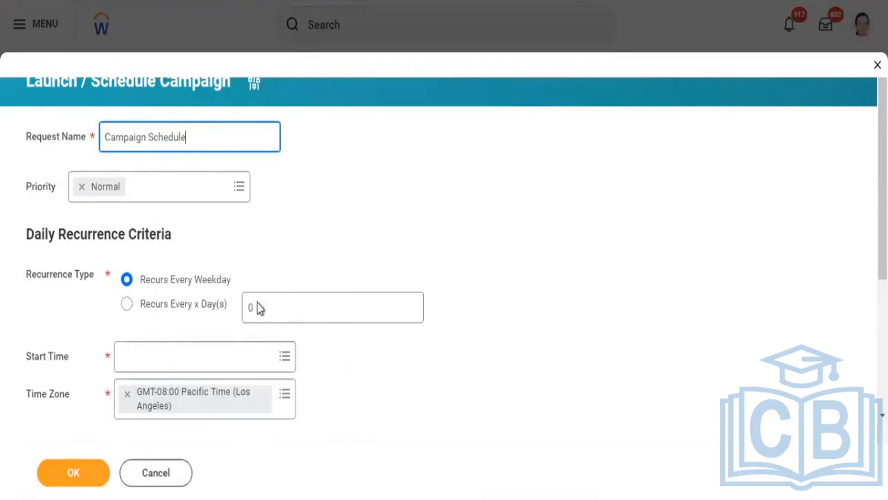
Set the schedule to recur every weekday with a start time of 6:35 PM
click(270, 309)
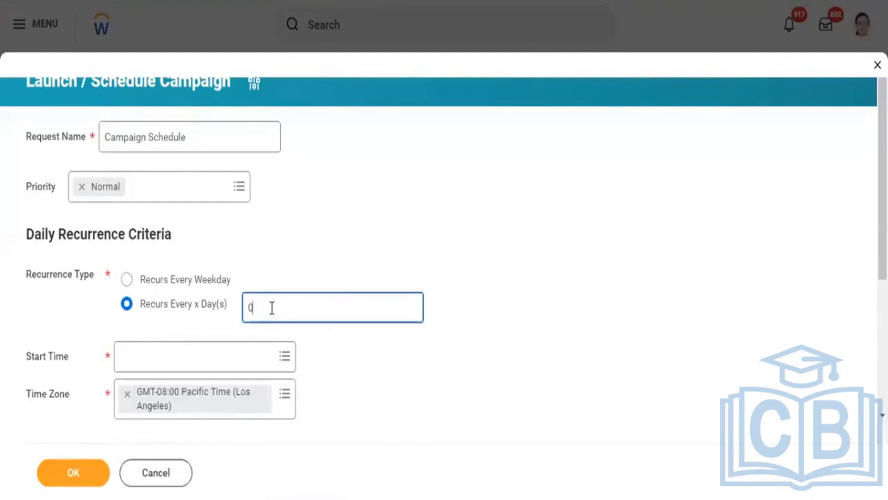
click(220, 280)
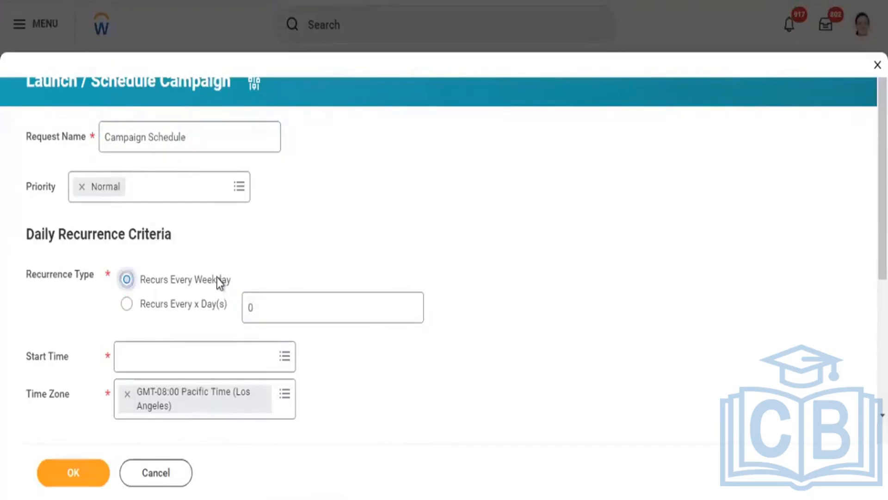
click(160, 357)
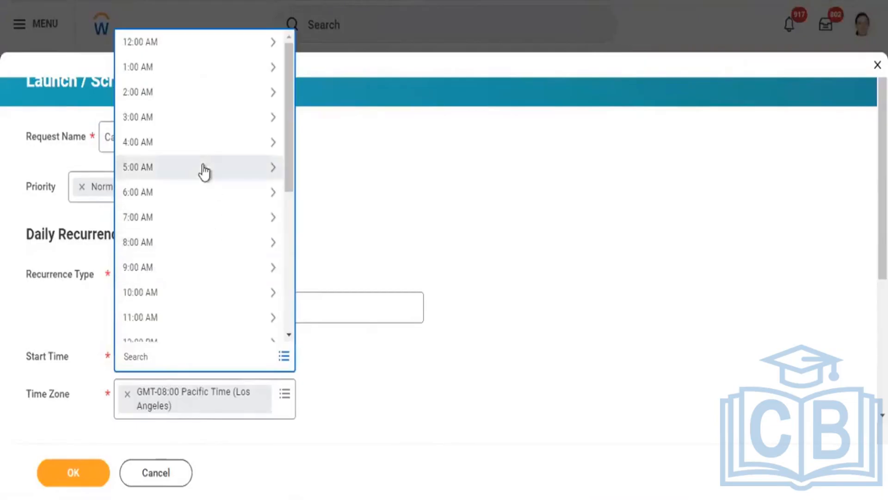
drag(286, 146, 284, 301)
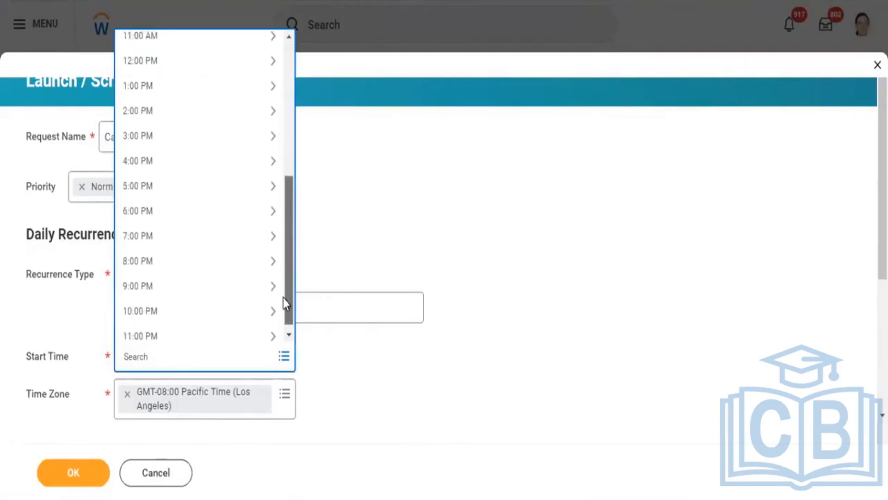
click(165, 205)
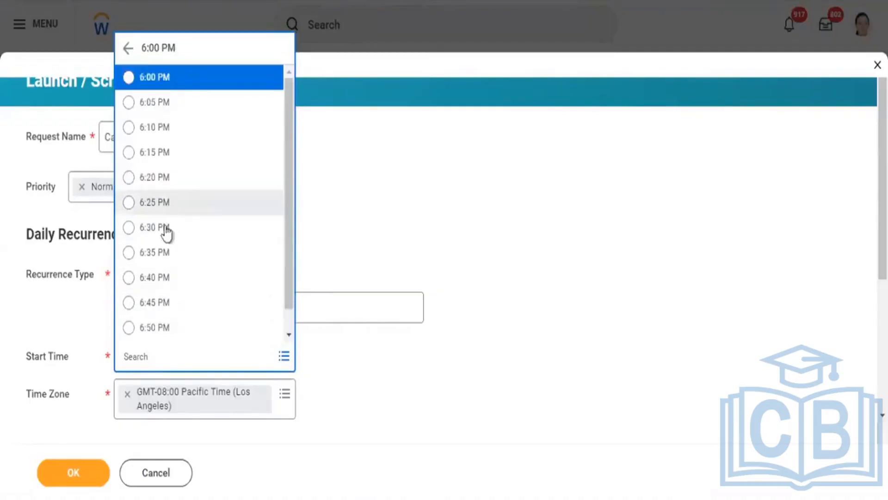
click(158, 253)
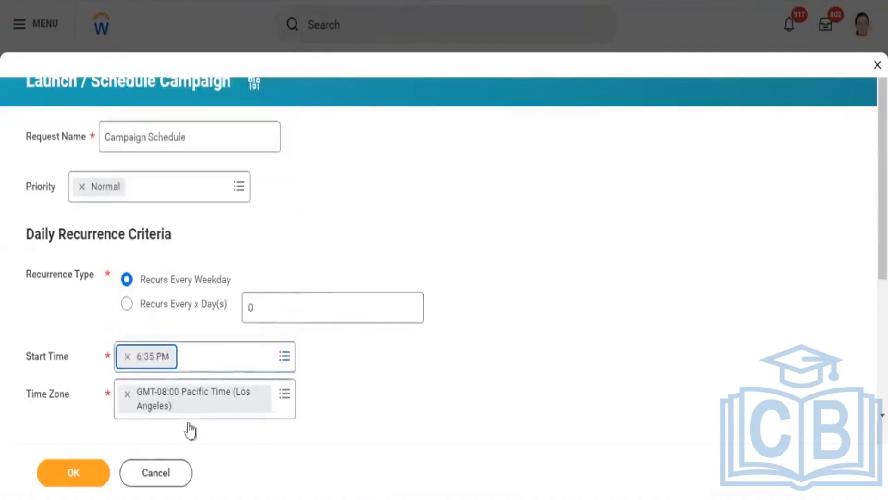
Change the schedule's time zone to GMT+05:30 India Standard Time (Kolkata)
click(285, 396)
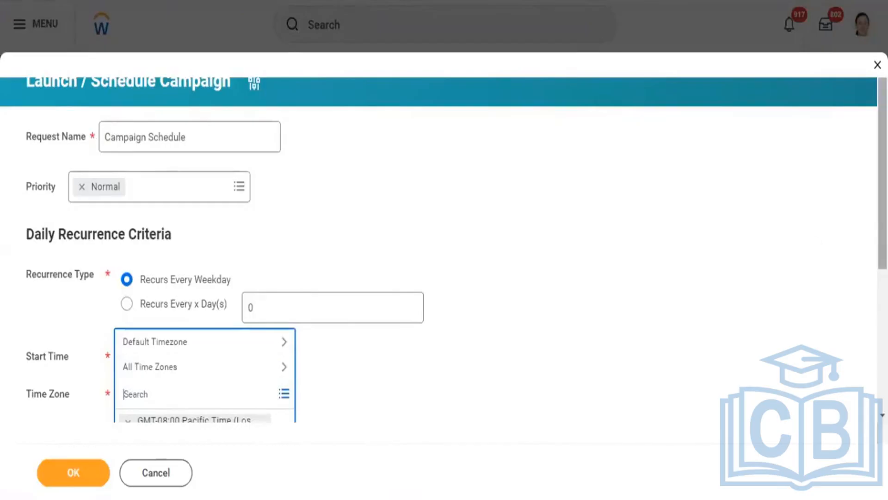
drag(883, 135, 883, 205)
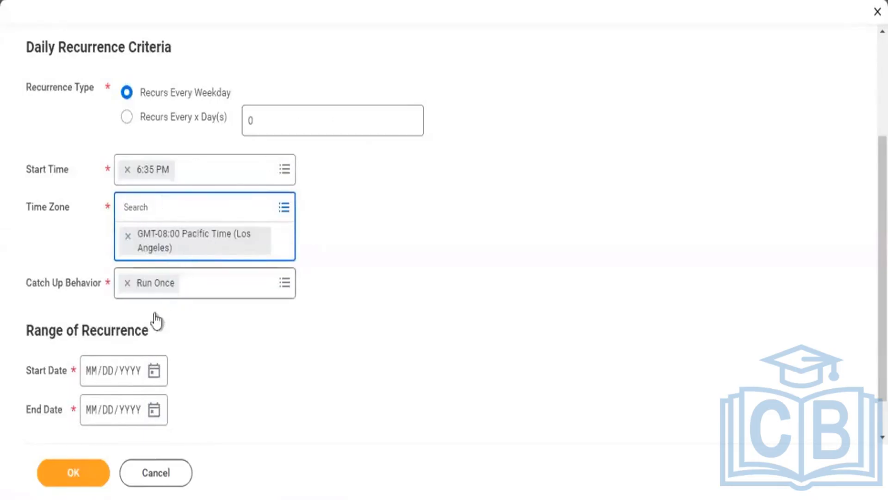
click(128, 236)
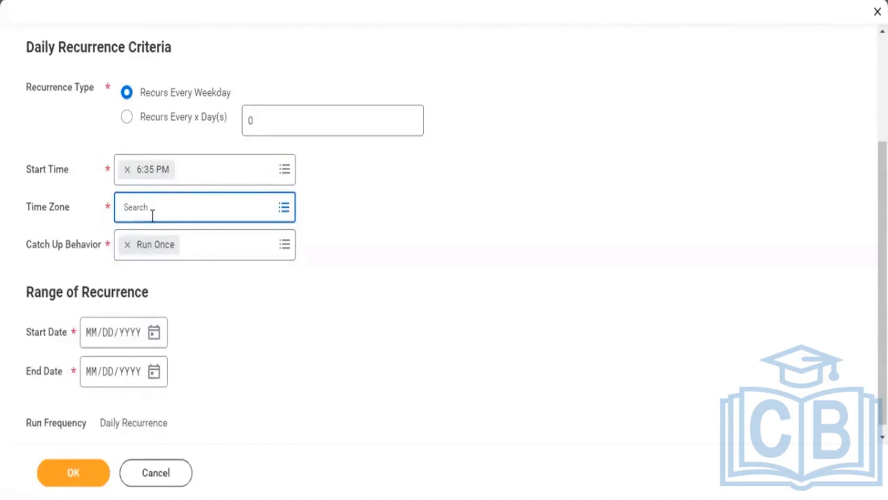
text(India)
key(Return)
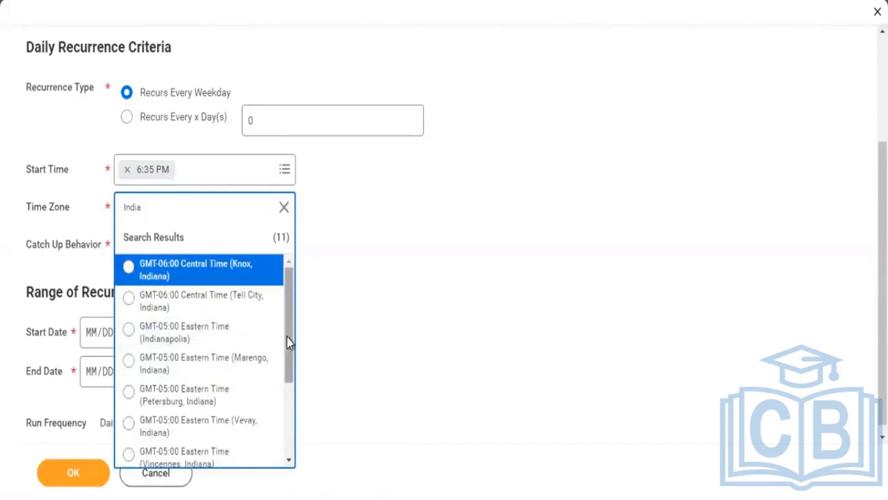
drag(289, 338, 293, 411)
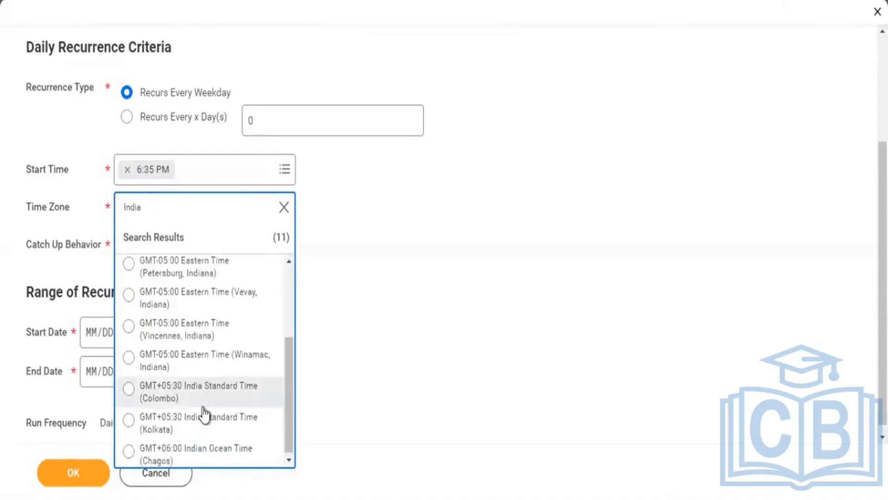
click(189, 428)
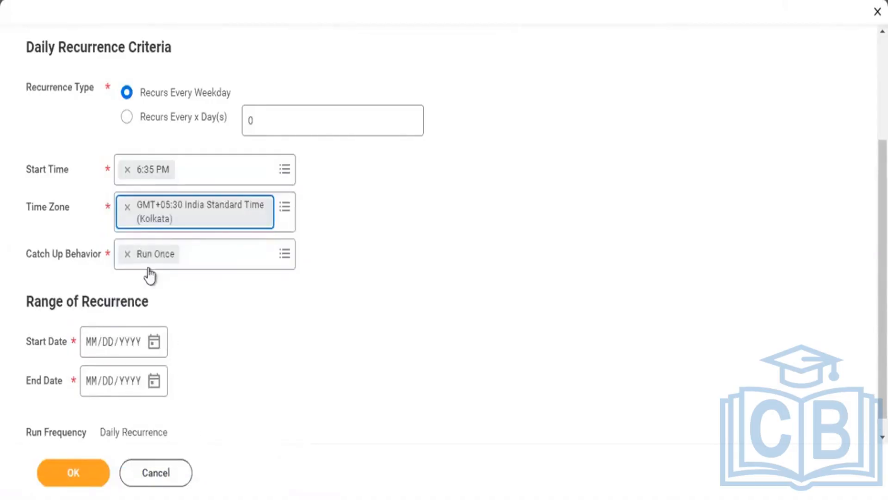
Set the range of recurrence from 03/20/2024 to 03/31/2024 and submit the campaign schedule
click(155, 342)
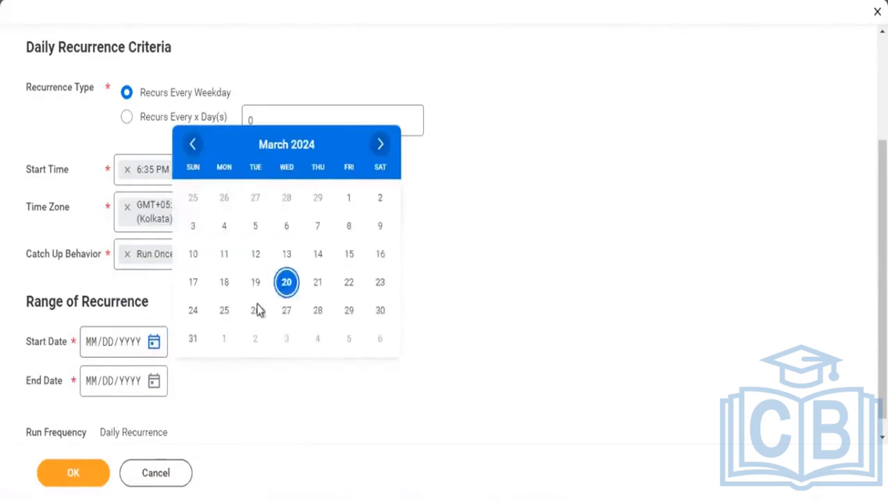
click(287, 281)
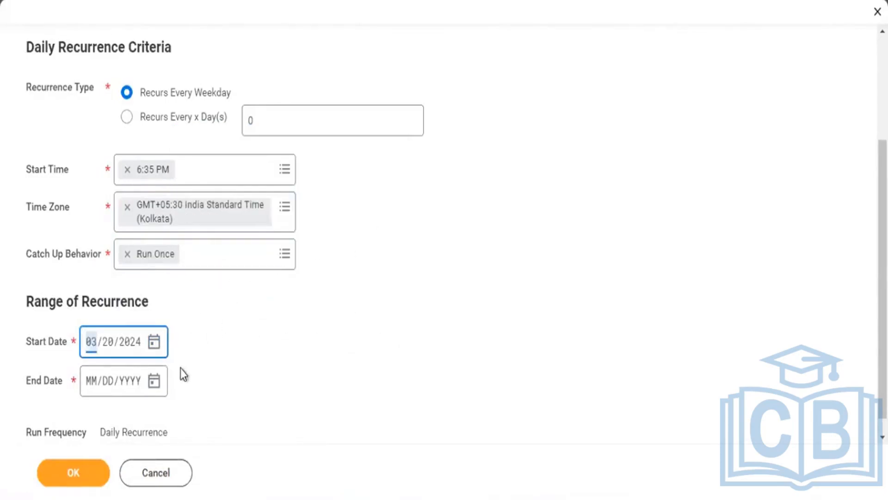
click(152, 381)
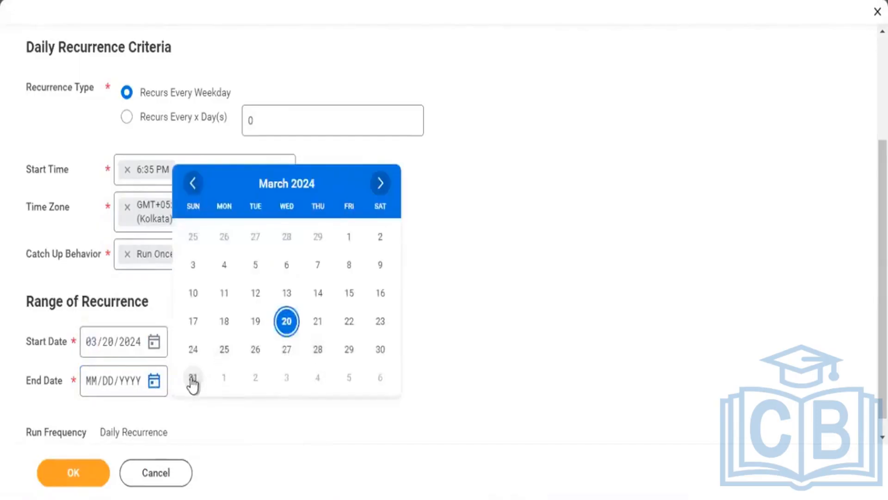
click(193, 381)
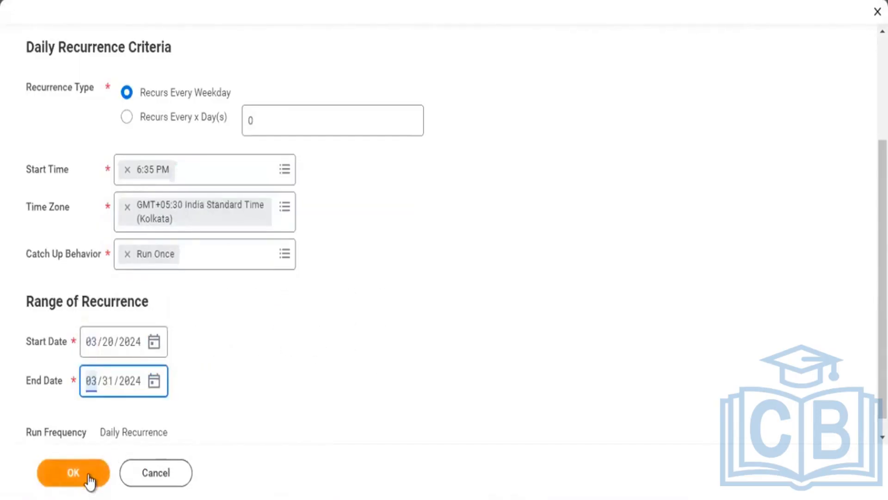
click(74, 472)
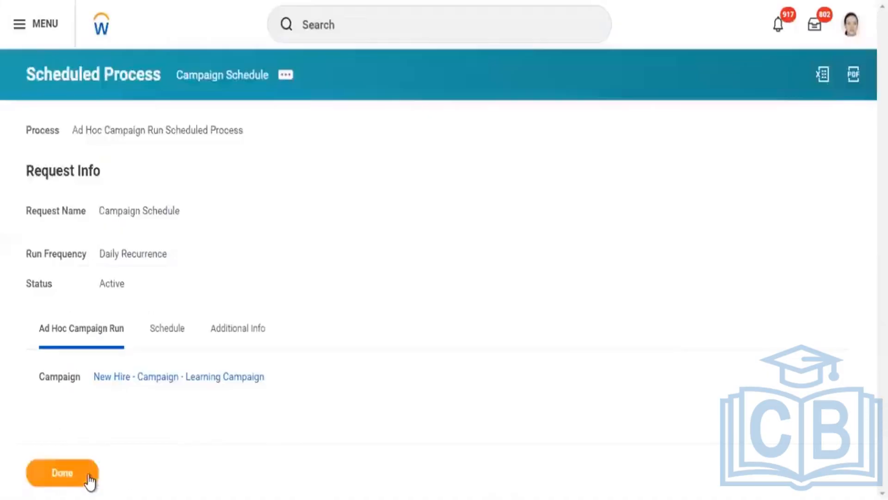
Run the Campaign Schedule scheduled future process now and confirm the immediate run
click(288, 79)
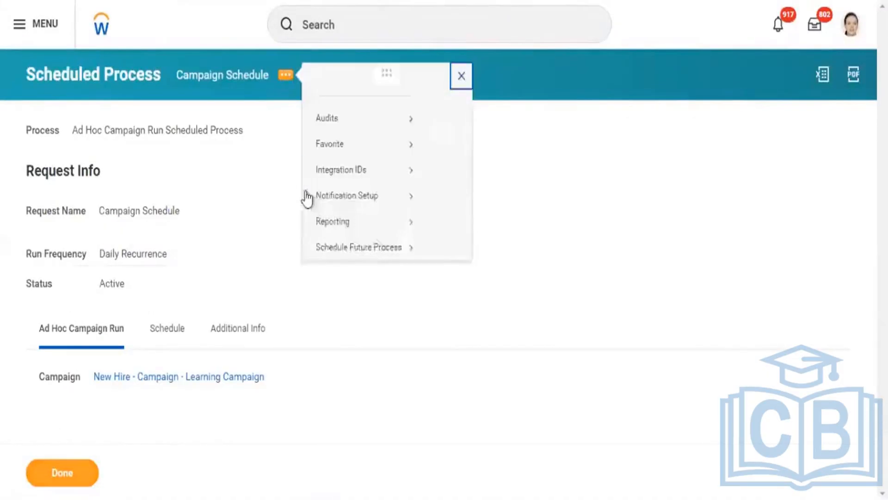
mouse_move(361, 266)
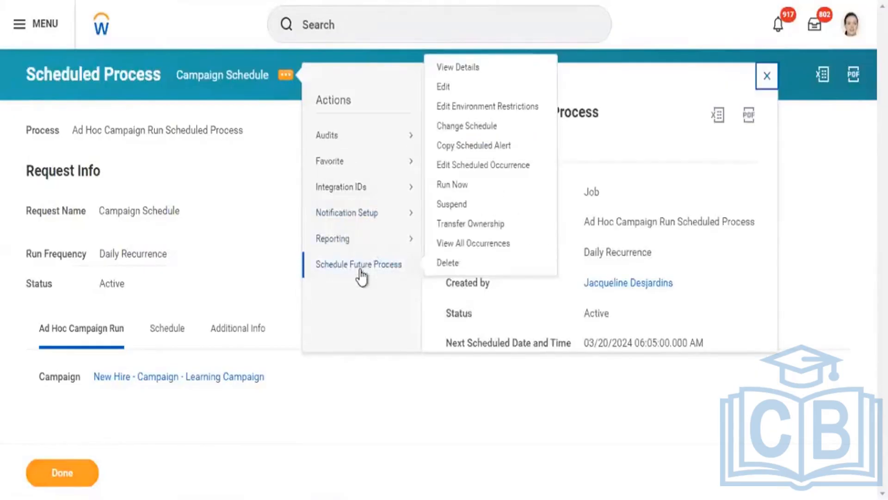
click(450, 187)
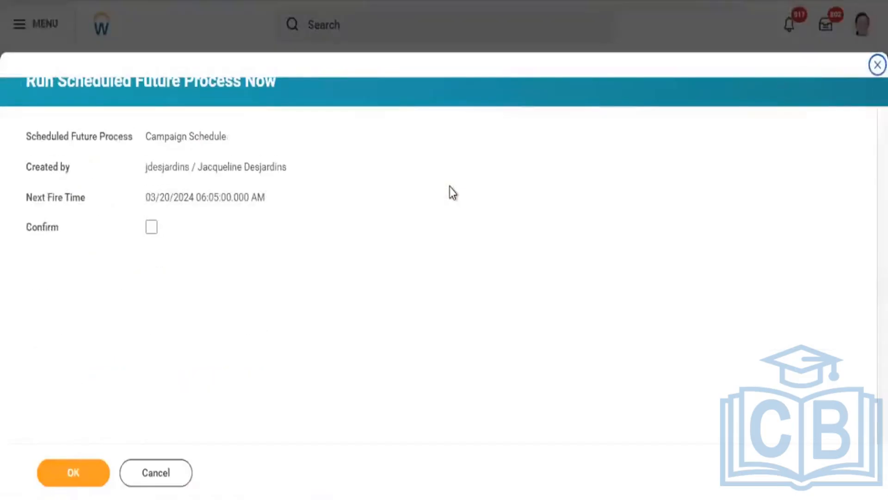
click(152, 234)
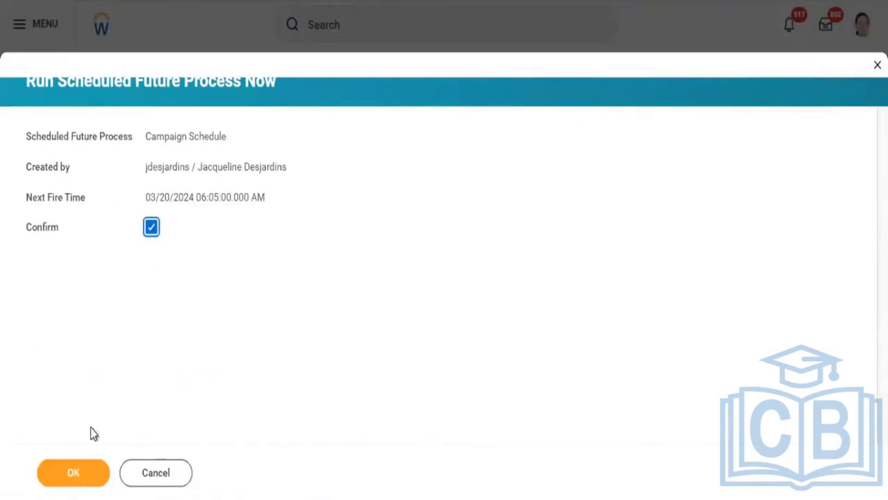
click(73, 477)
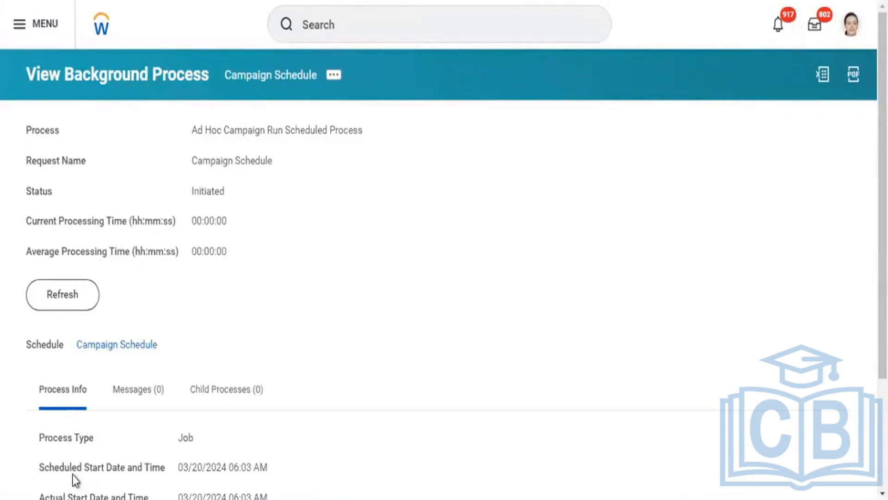
Refresh the Campaign Schedule background process repeatedly to check its status and percent complete
click(67, 309)
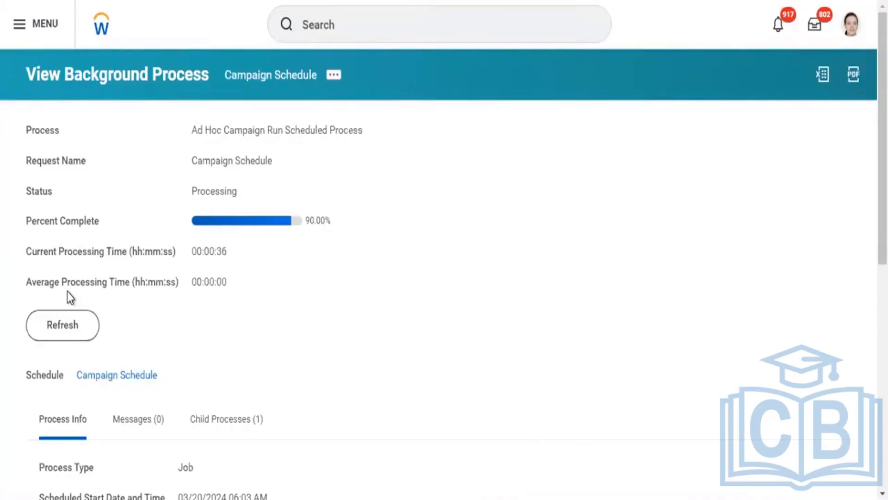
click(66, 337)
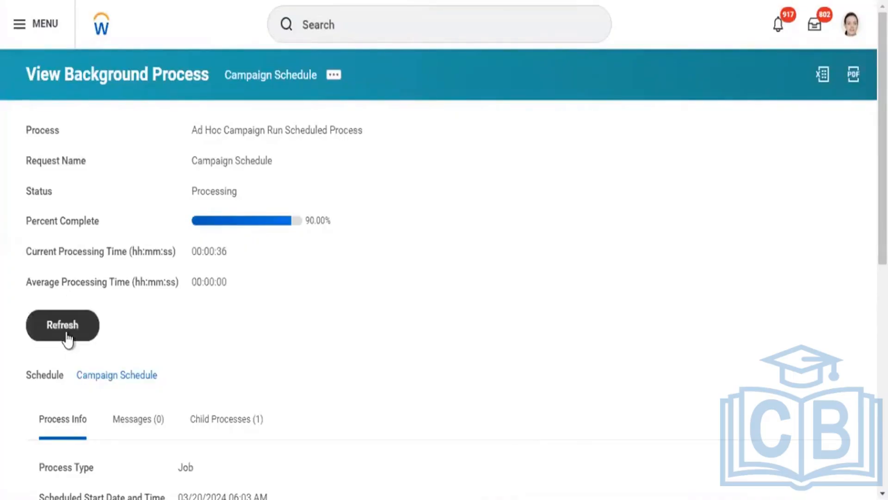
click(66, 337)
click(65, 332)
click(66, 332)
click(67, 333)
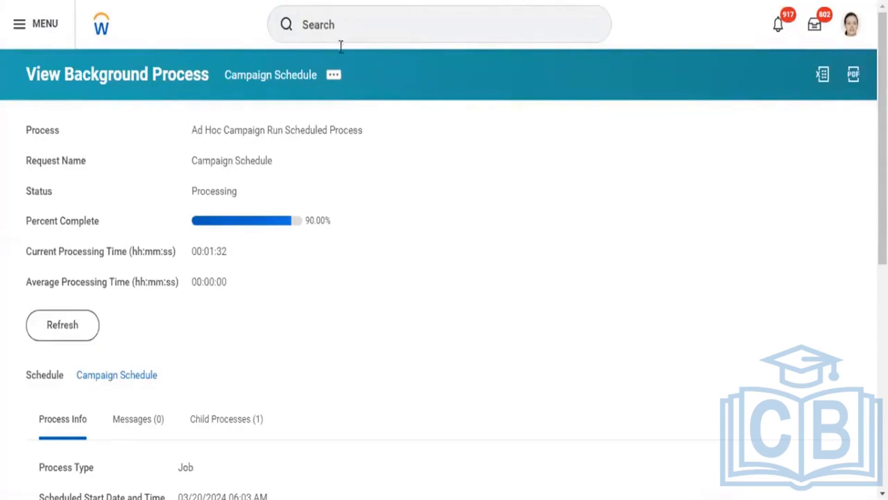
Examine the related actions of the background process and the Schedule Future Process options of its linked schedule
click(335, 81)
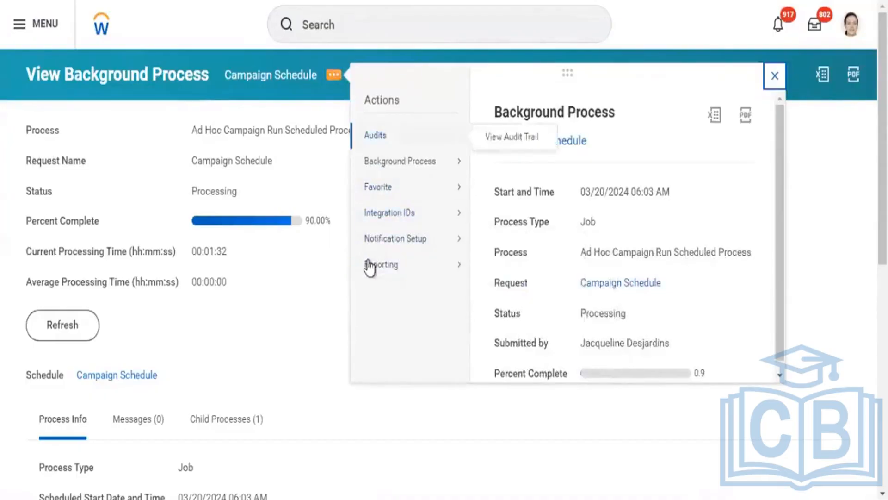
click(169, 376)
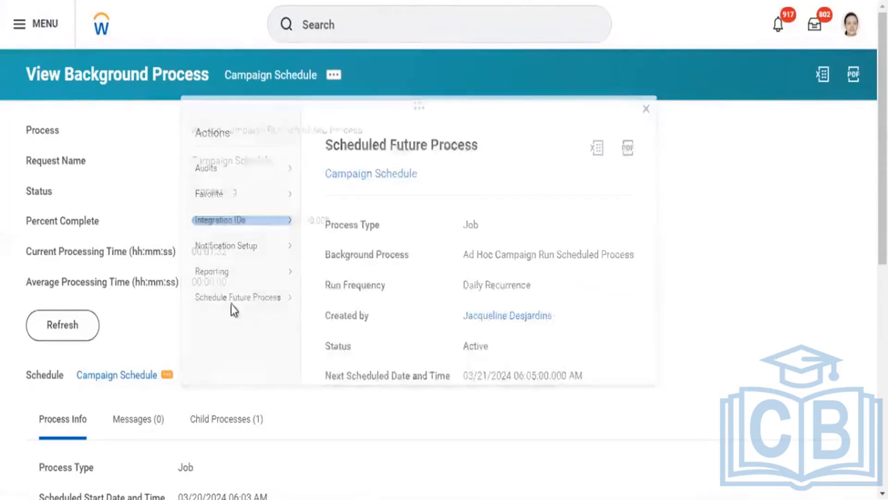
click(169, 382)
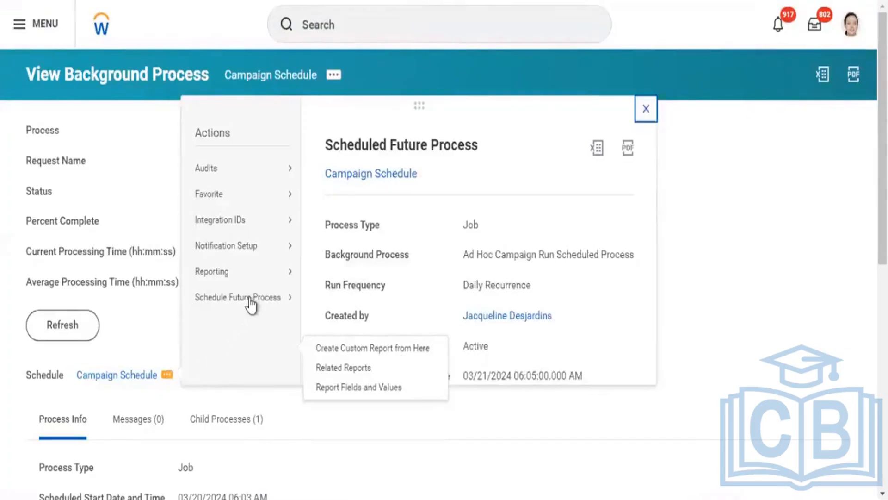
mouse_move(259, 308)
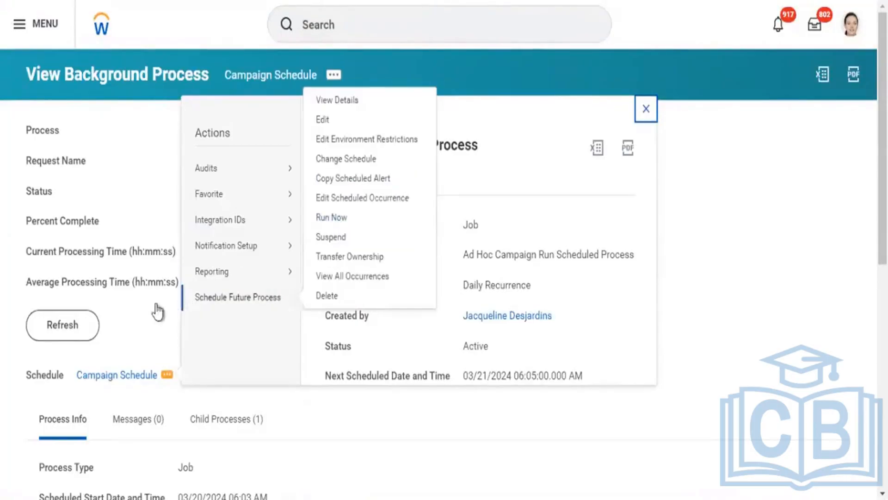
Keep refreshing the background process to check whether the campaign run has progressed
click(64, 331)
click(64, 331)
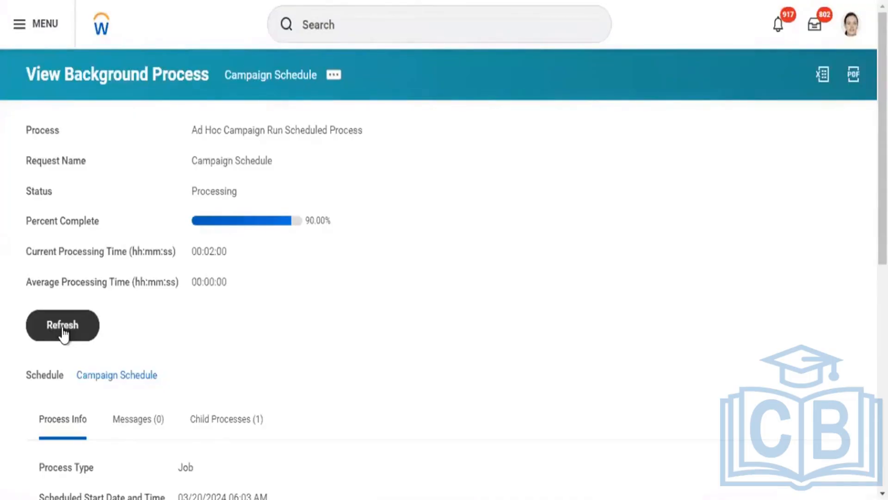
click(63, 330)
click(64, 334)
click(78, 324)
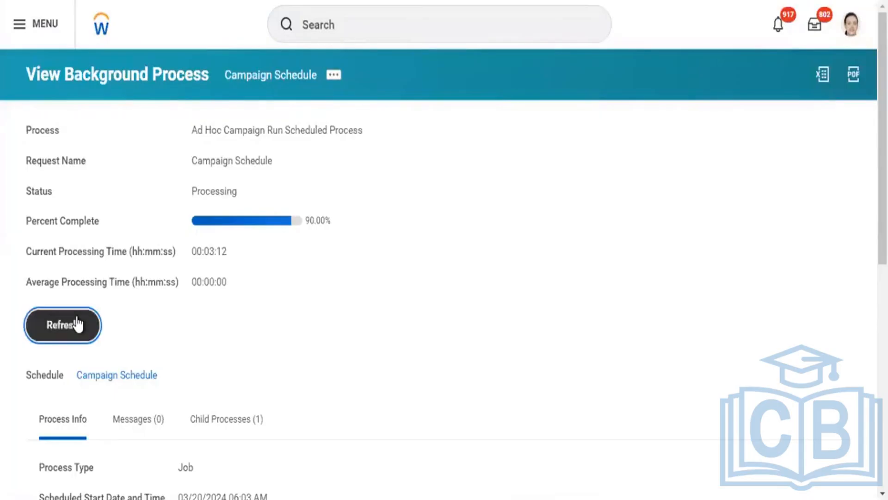
click(61, 326)
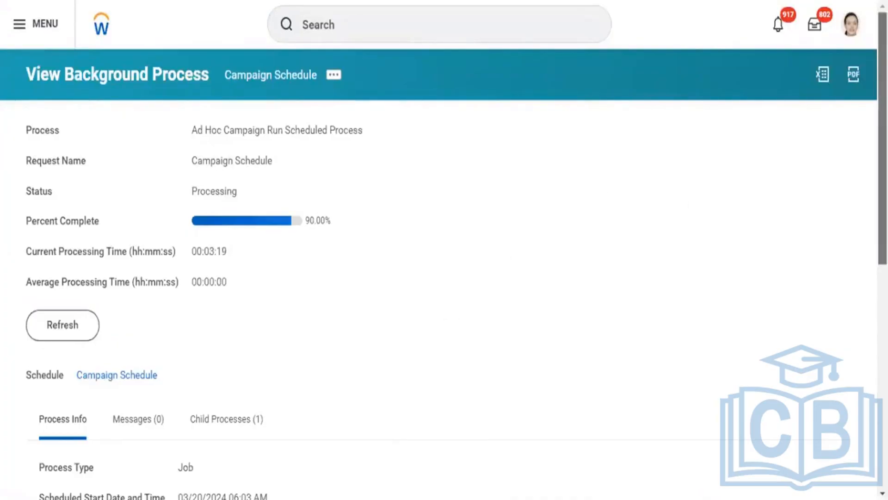
Review the run's process info and child processes, and refresh the background process
scroll(862, 219, down, 6)
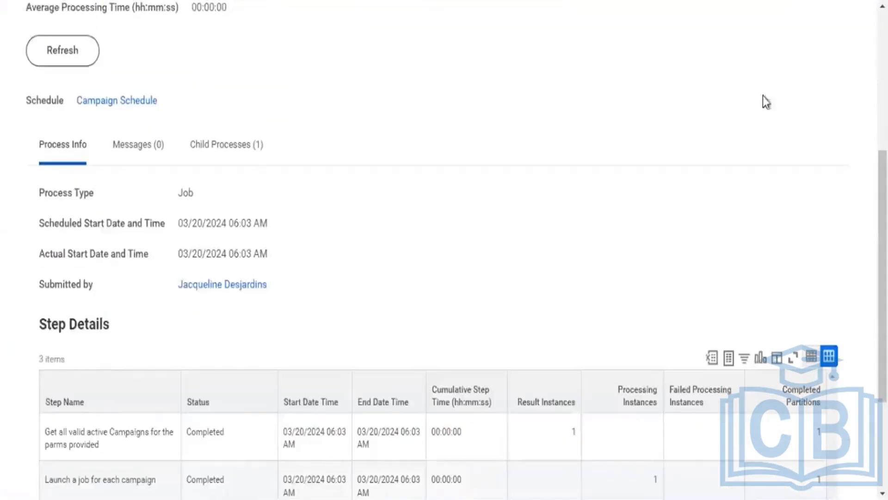
click(233, 151)
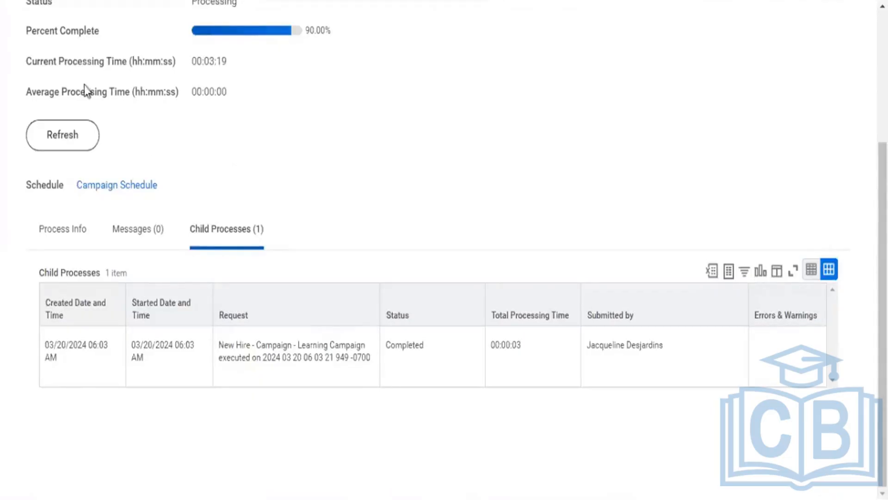
click(68, 149)
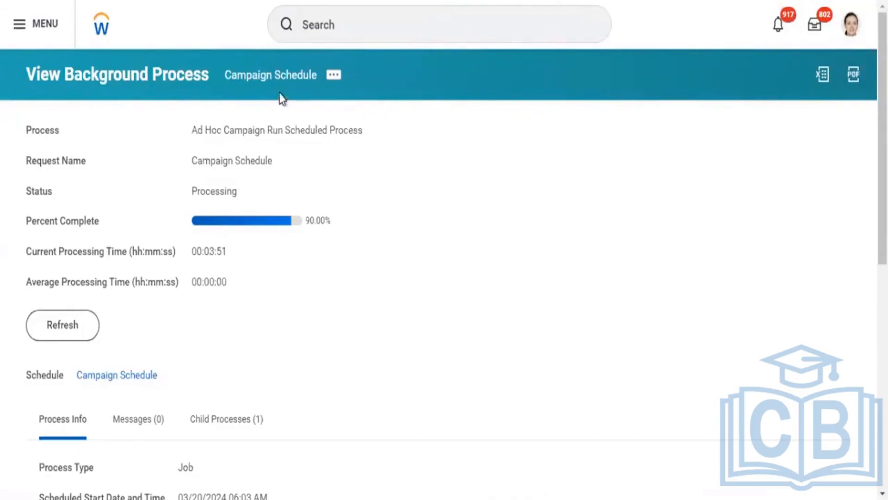
Refresh the run status several more times and examine the Step Details table for each job step's status
click(76, 337)
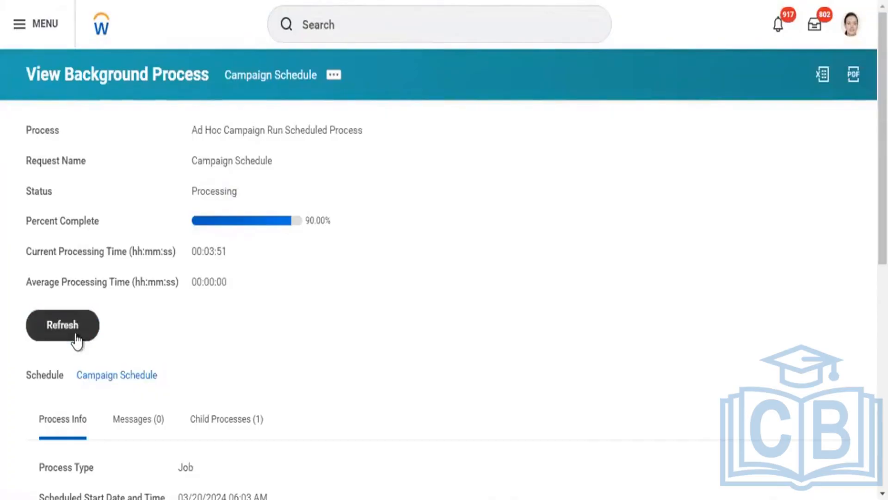
click(76, 337)
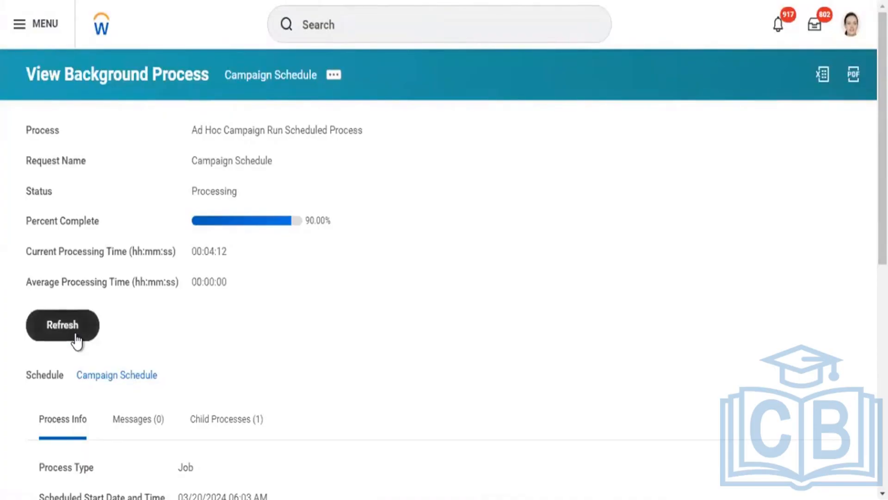
click(76, 335)
click(76, 335)
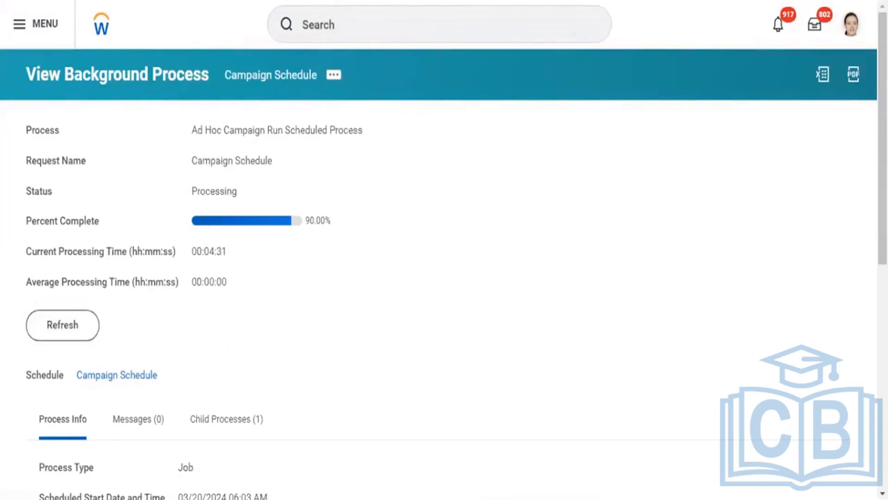
scroll(445, 250, down, 8)
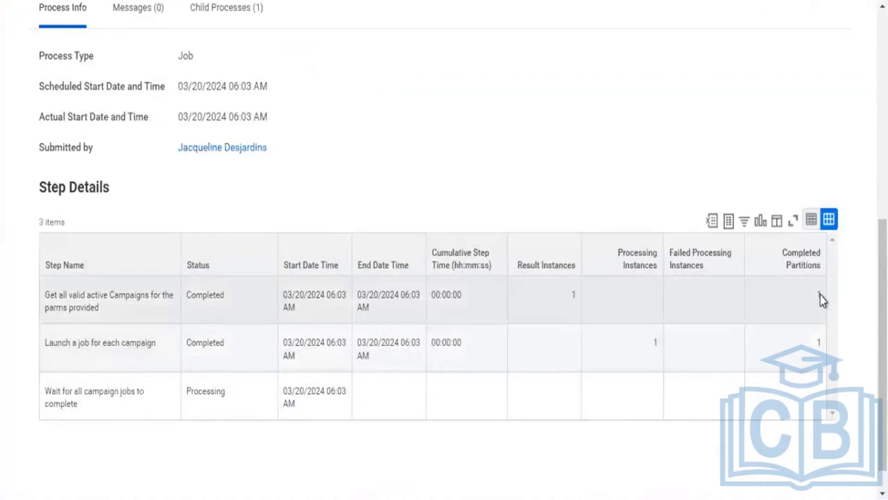
click(819, 296)
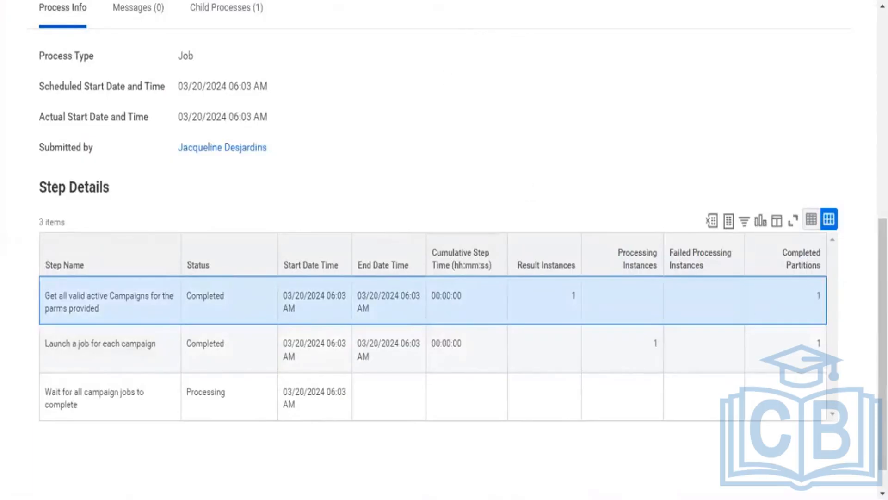
scroll(611, 143, up, 6)
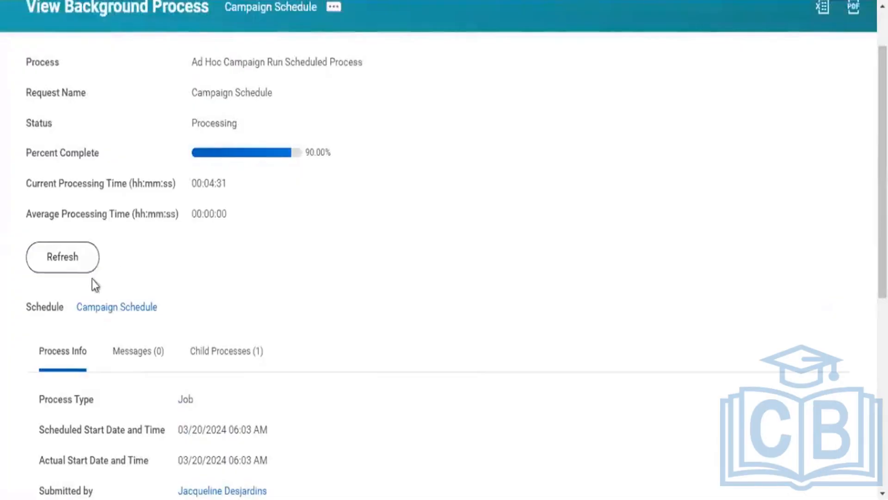
Refresh the background process and run the RPT - New Hires - Campaign Schedule custom report
click(75, 267)
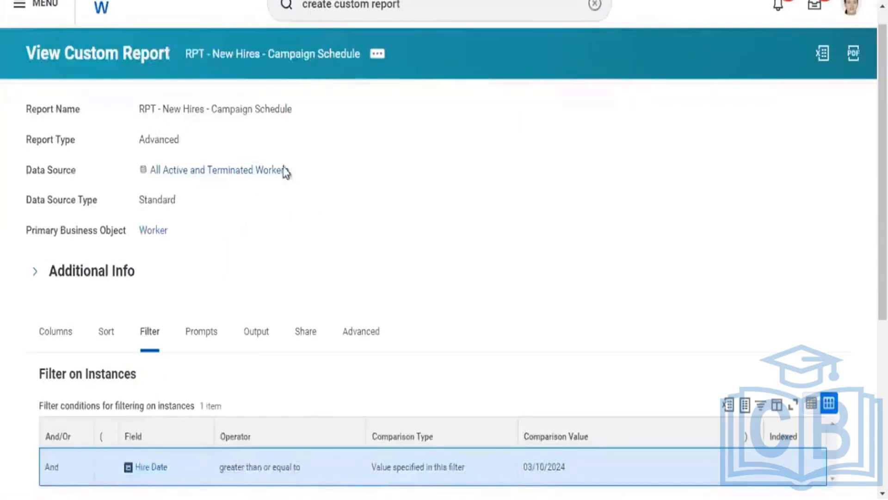
click(378, 55)
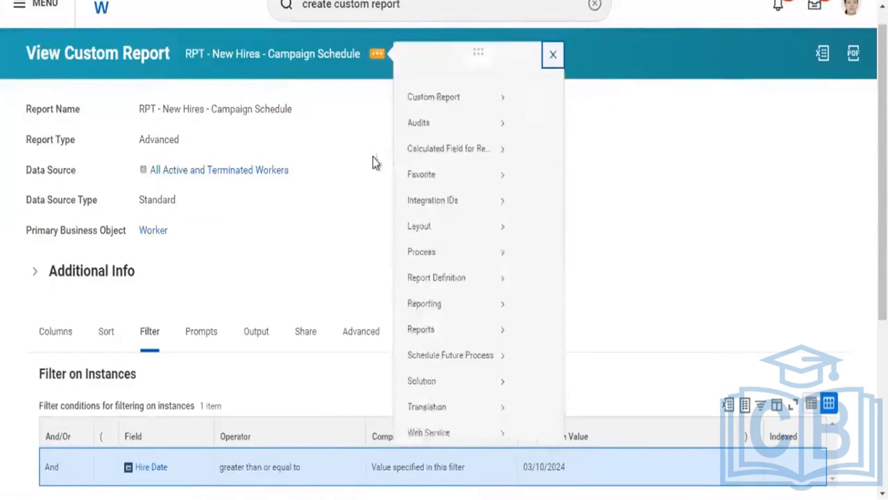
mouse_move(459, 116)
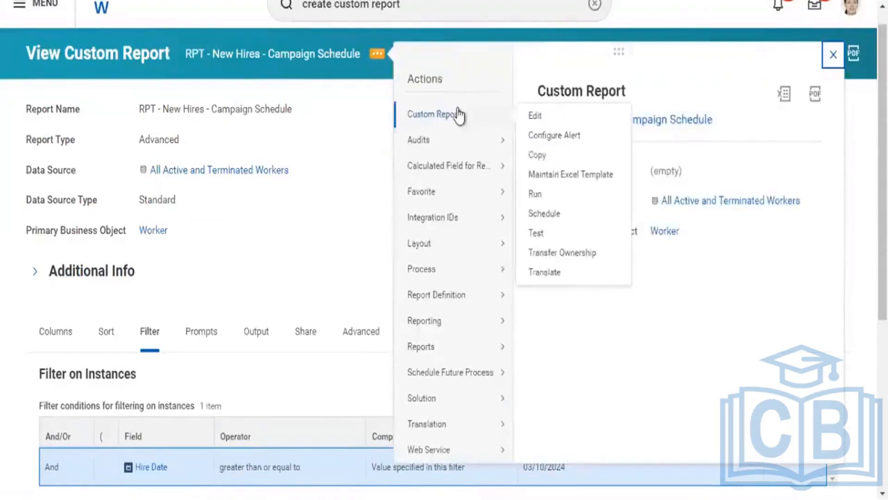
click(536, 196)
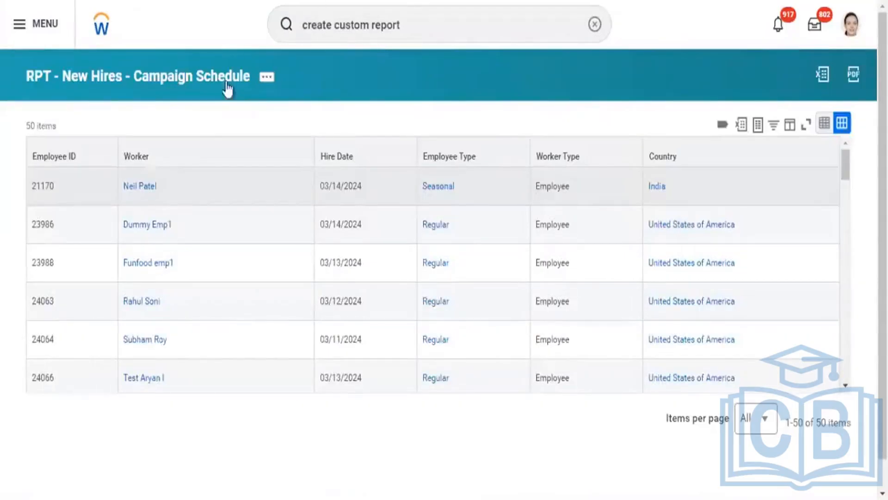
Review the related actions of the seasonal worker from India, including Security Profile, and open that worker's profile
mouse_move(155, 201)
click(166, 187)
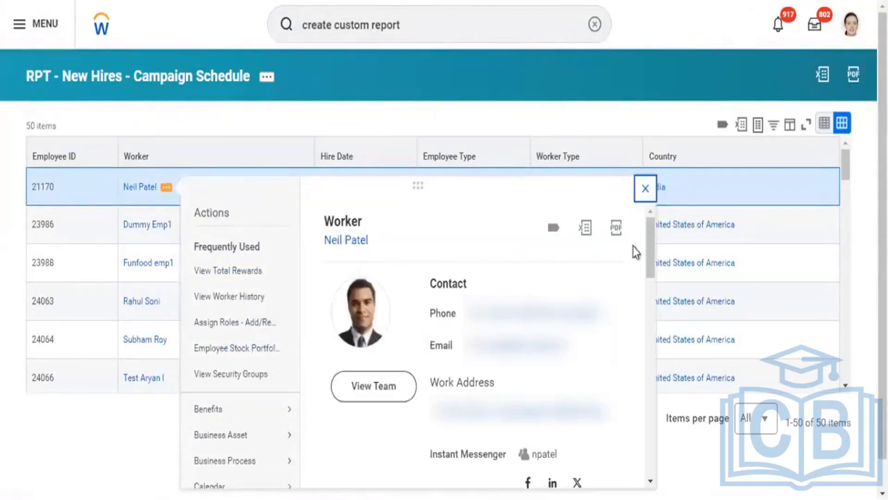
scroll(651, 249, down, 10)
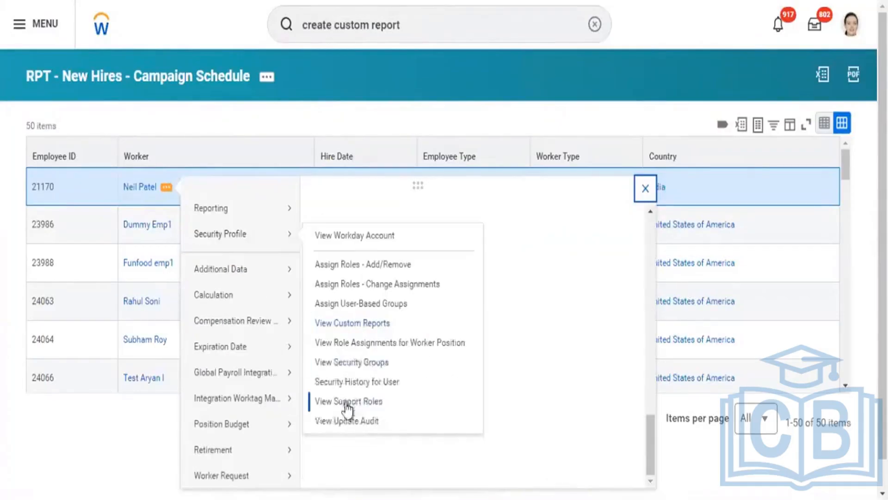
mouse_move(243, 241)
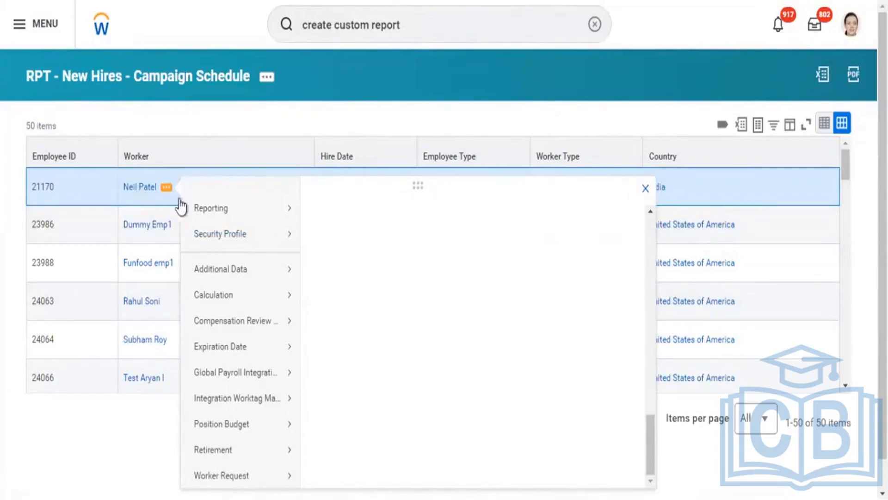
click(140, 188)
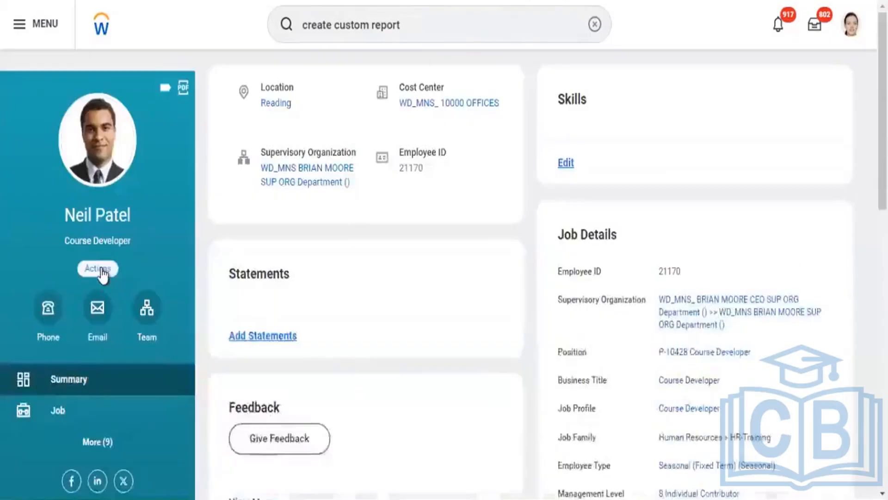
View the worker's skipped tasks with no business process type or date limits, and return to the worker's profile
click(98, 269)
mouse_move(139, 151)
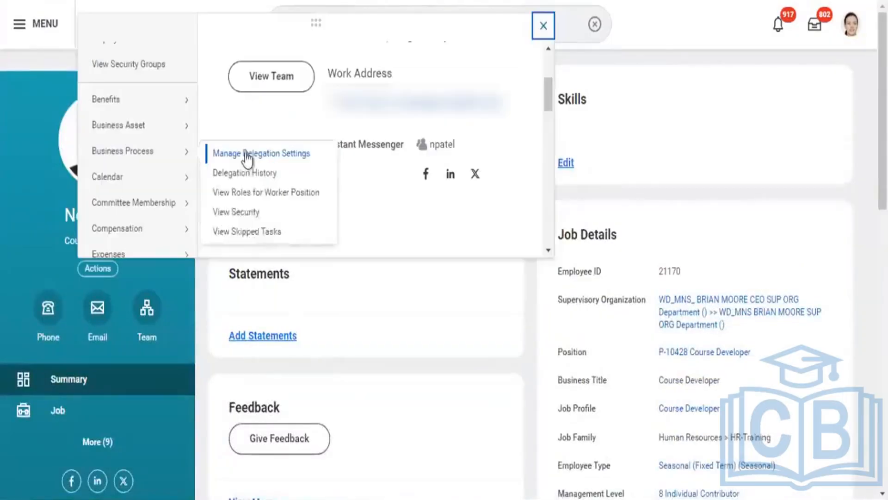
click(248, 232)
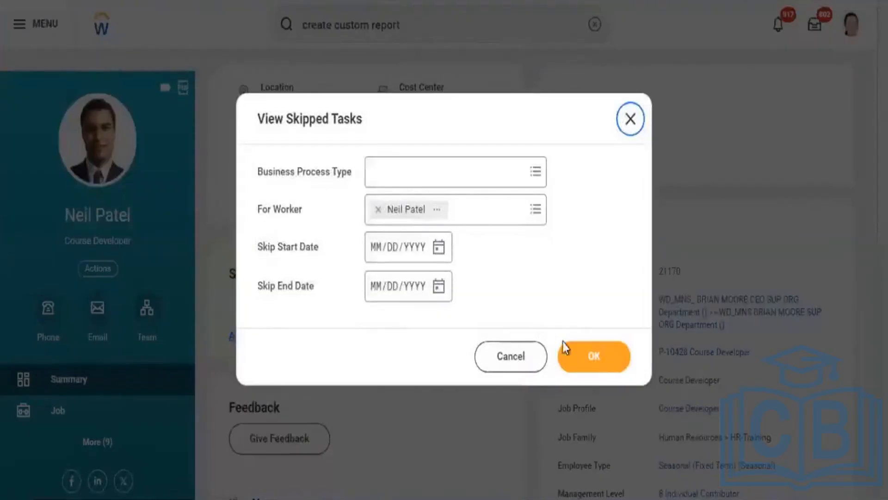
click(571, 347)
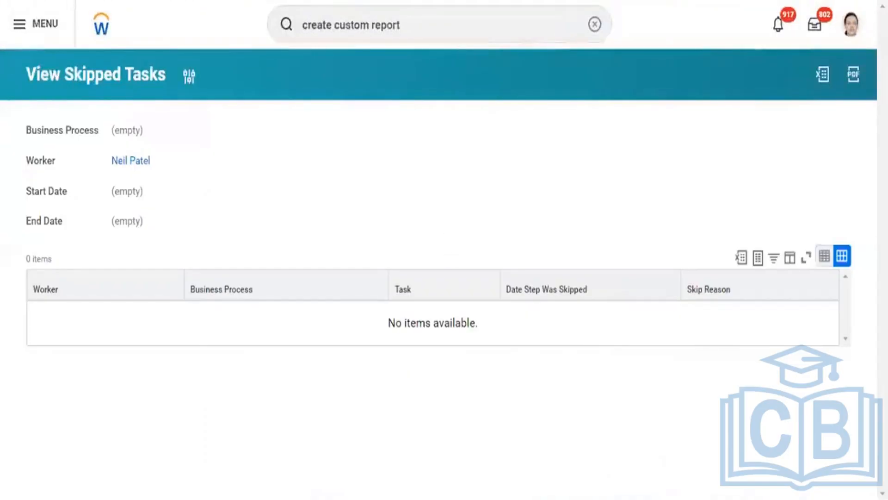
key(alt+Left)
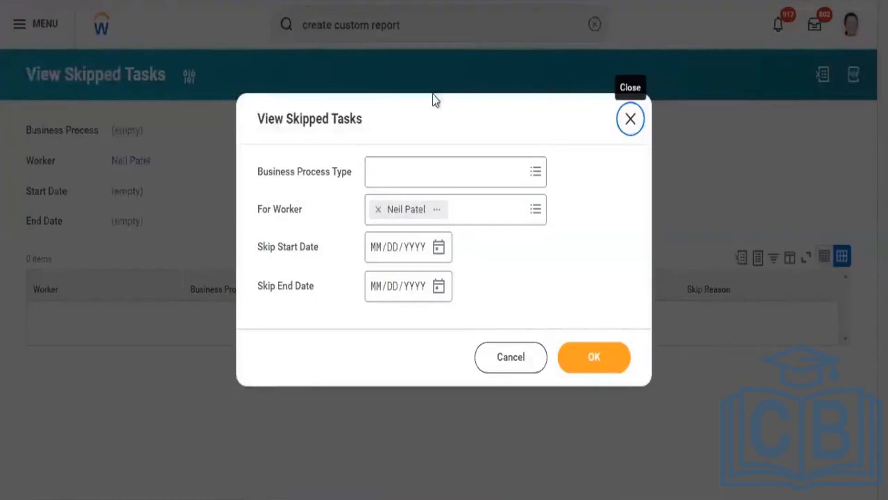
click(631, 119)
key(alt+Left)
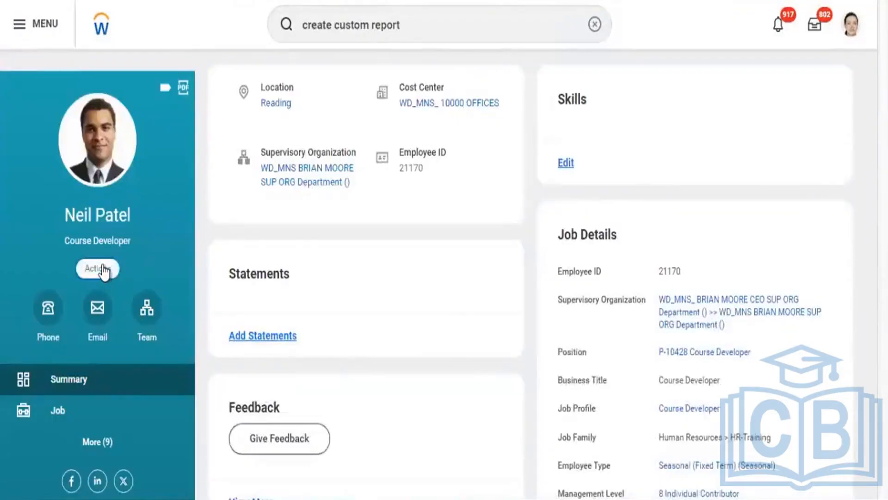
Look through the profile's remaining related actions down to Worker Request and return to the new hires report
click(98, 268)
mouse_move(119, 215)
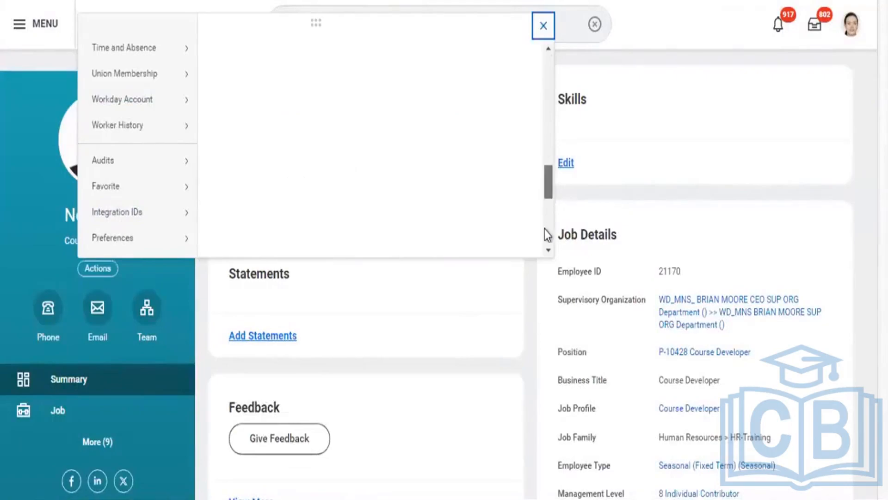
scroll(545, 229, down, 3)
mouse_move(181, 239)
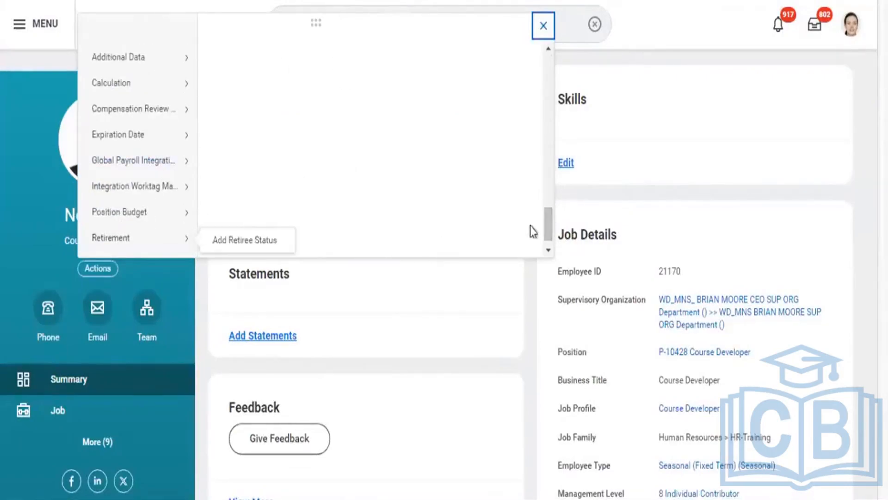
mouse_move(545, 225)
mouse_down()
mouse_move(542, 168)
mouse_move(547, 232)
mouse_up()
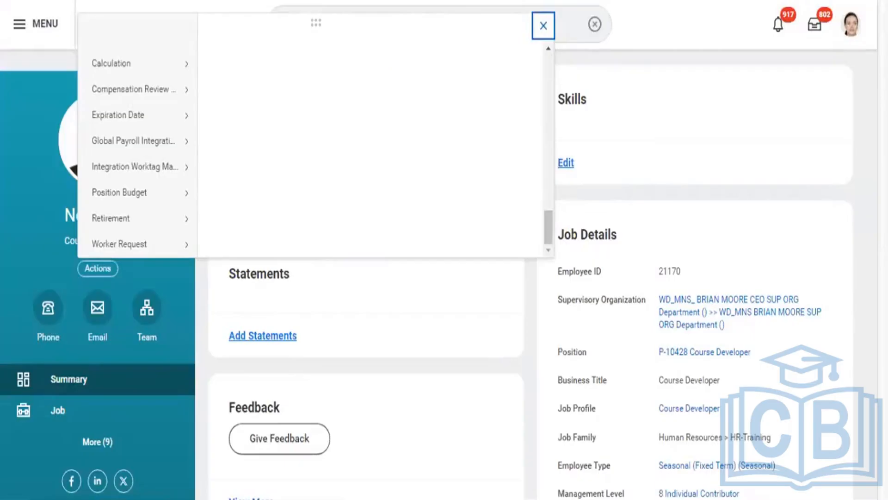
key(Escape)
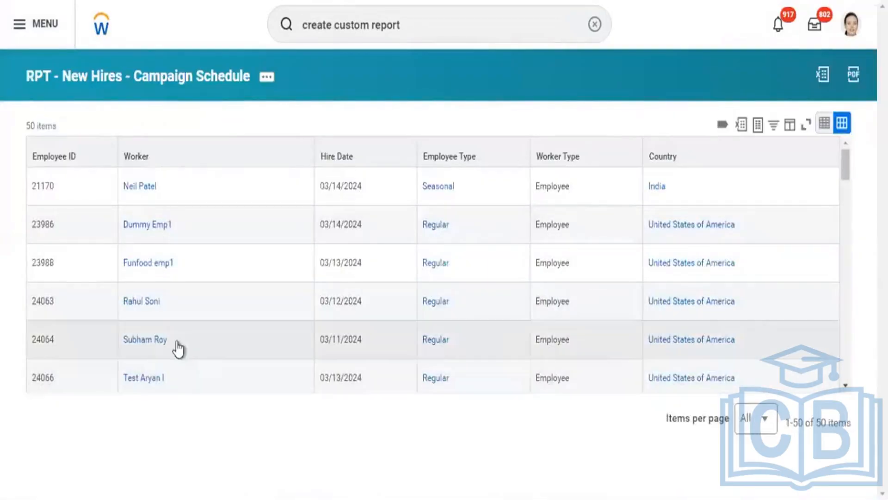
Check the related actions, including Personal Data, of the worker hired on 03/11/2024 and the worker in the row below
click(177, 341)
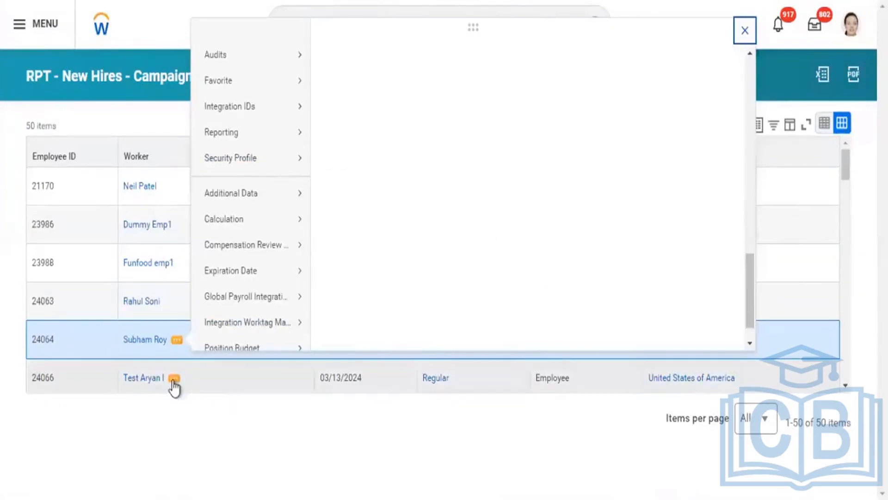
click(174, 380)
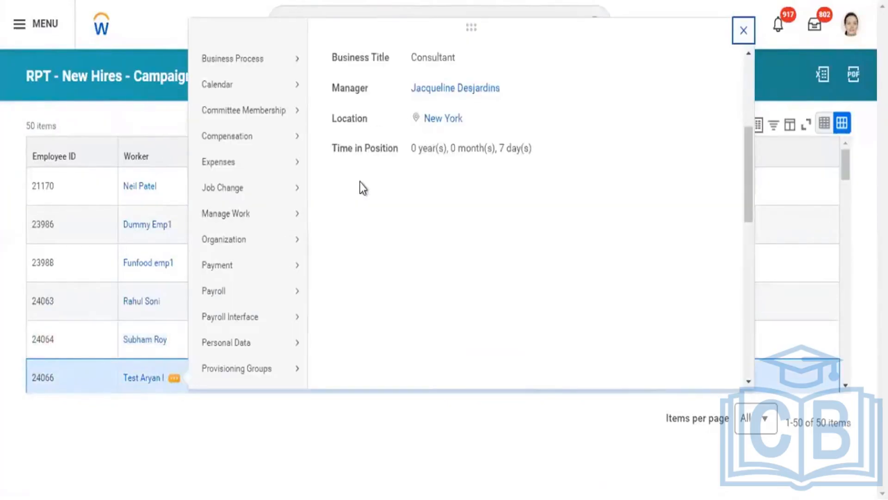
mouse_move(278, 262)
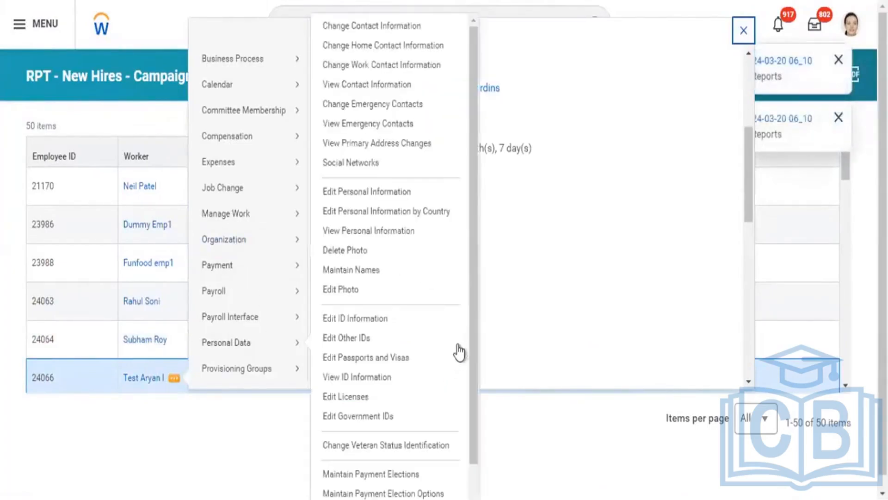
double_click(782, 409)
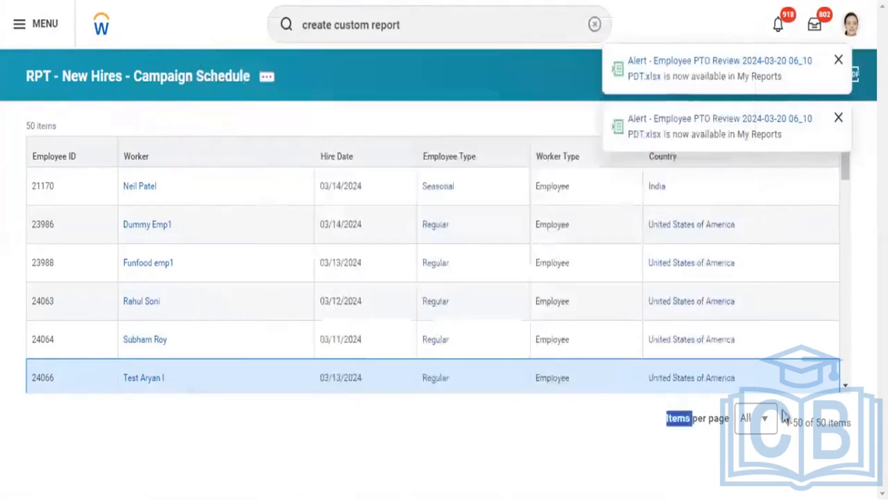
Reload the new hires report and review the Manage Work and Security Profile actions of a regular worker hired on 03/16/2024
click(839, 117)
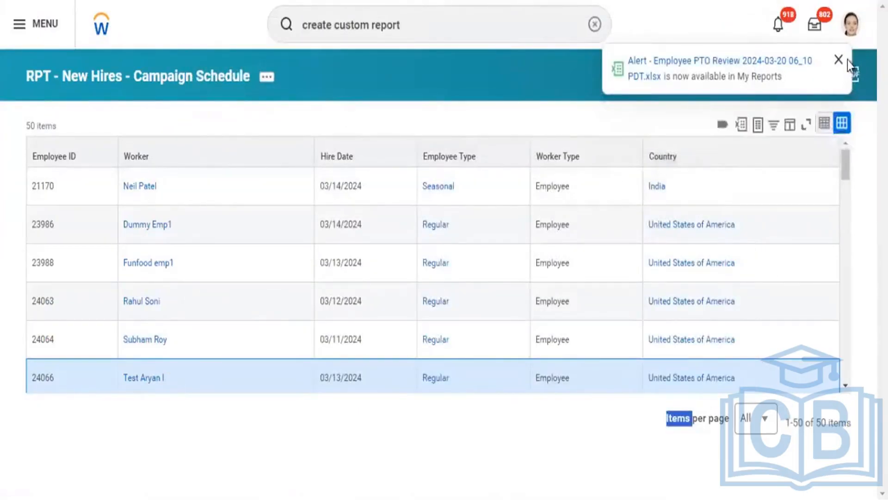
key(F5)
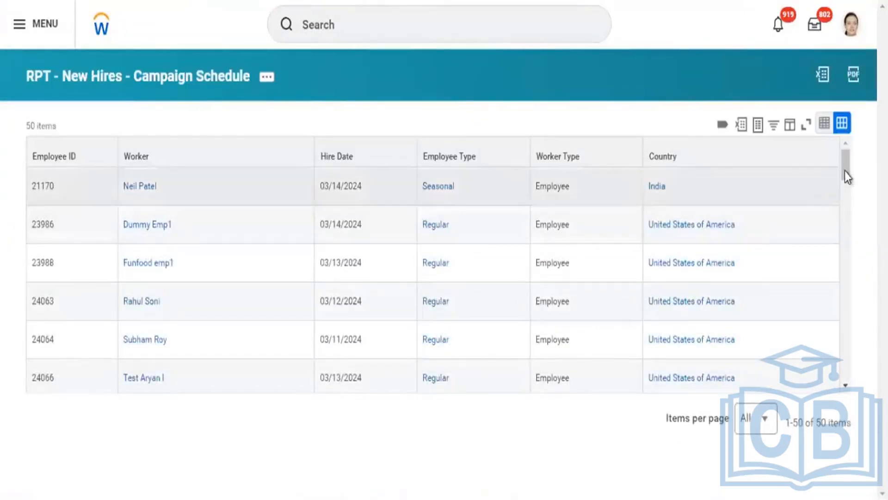
drag(844, 171, 838, 296)
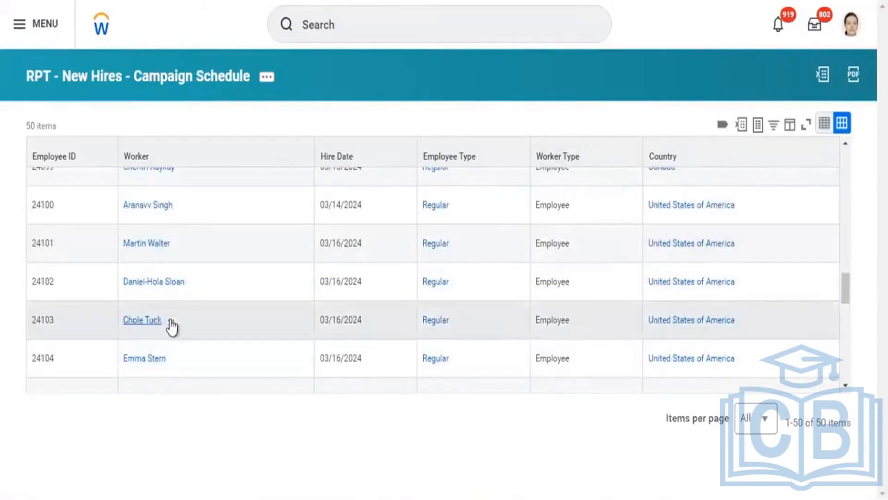
click(171, 321)
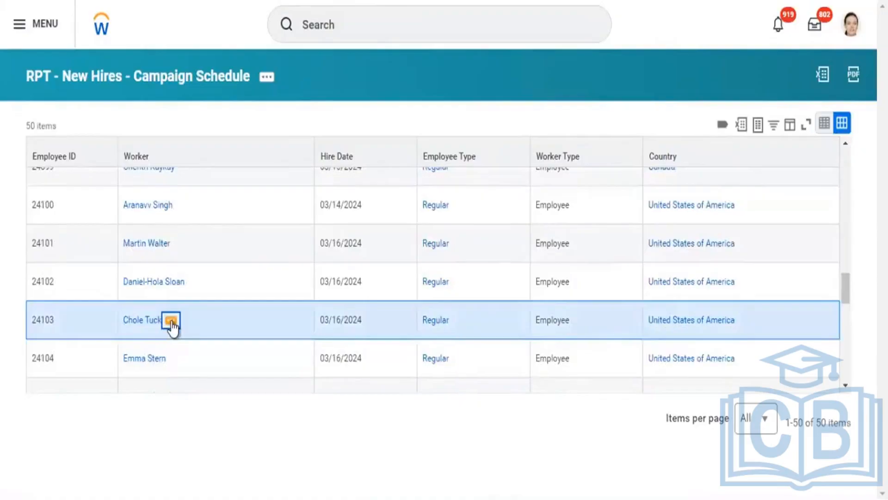
click(172, 324)
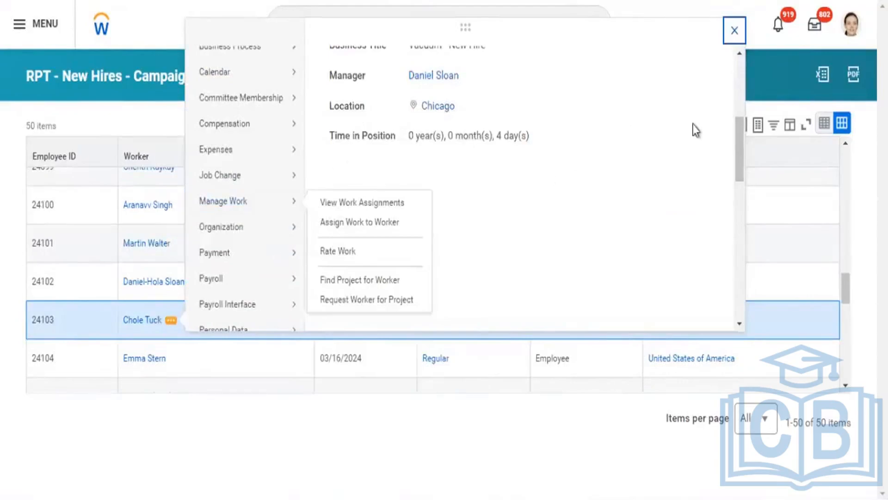
drag(740, 137, 734, 245)
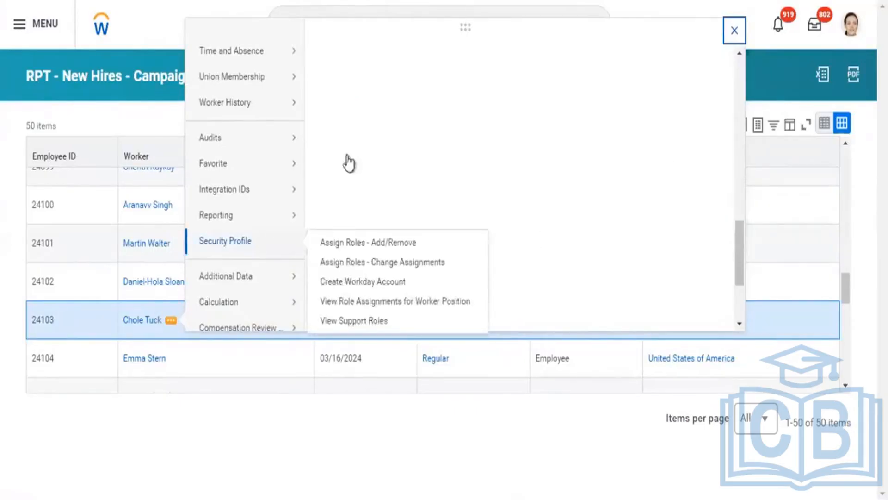
click(192, 434)
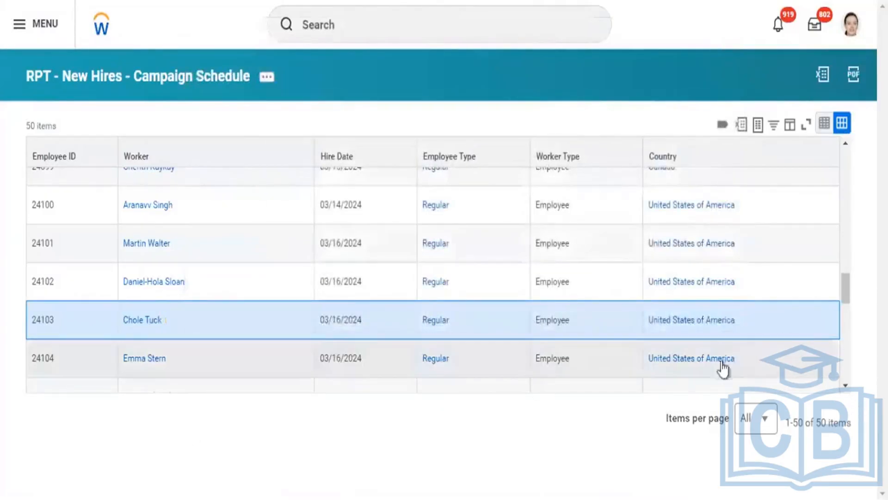
Find the regular worker from Nigeria hired on 03/18/2024 in the report and review that worker's related actions
drag(843, 280, 847, 357)
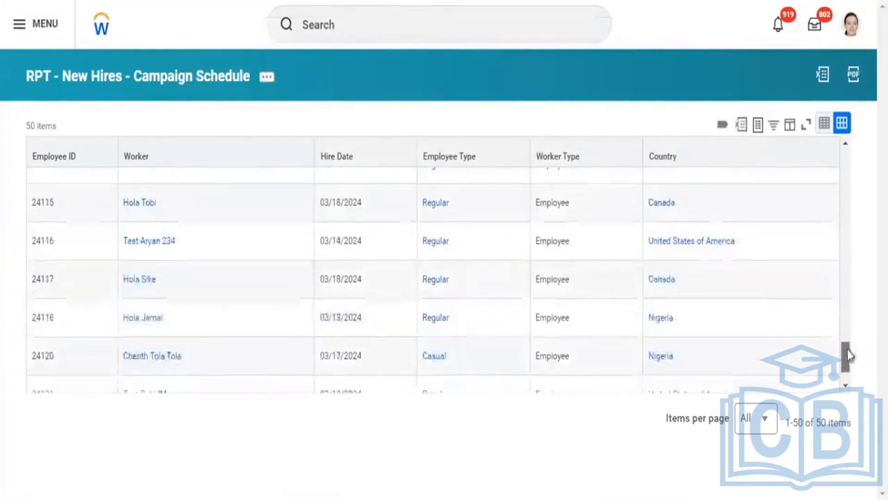
click(172, 324)
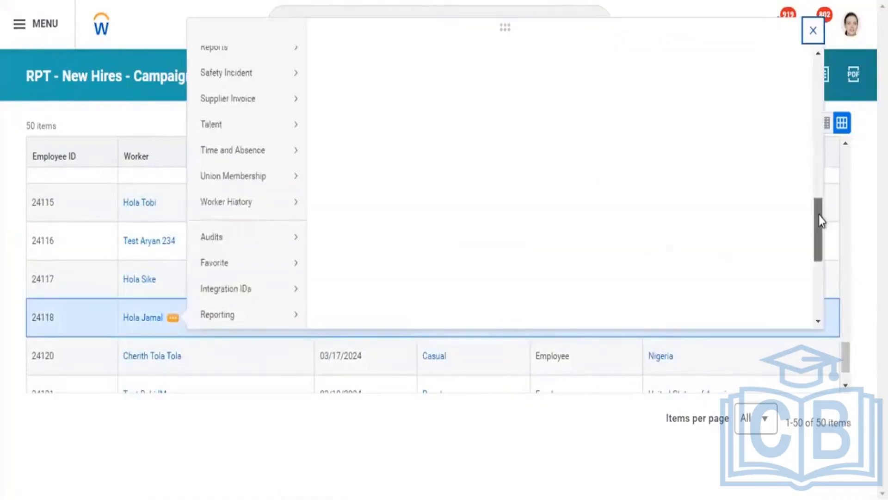
drag(819, 212, 594, 240)
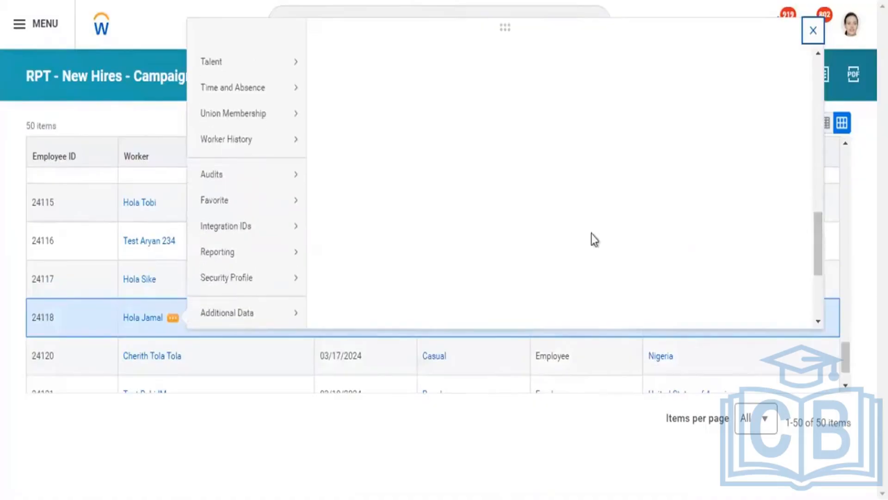
mouse_move(287, 283)
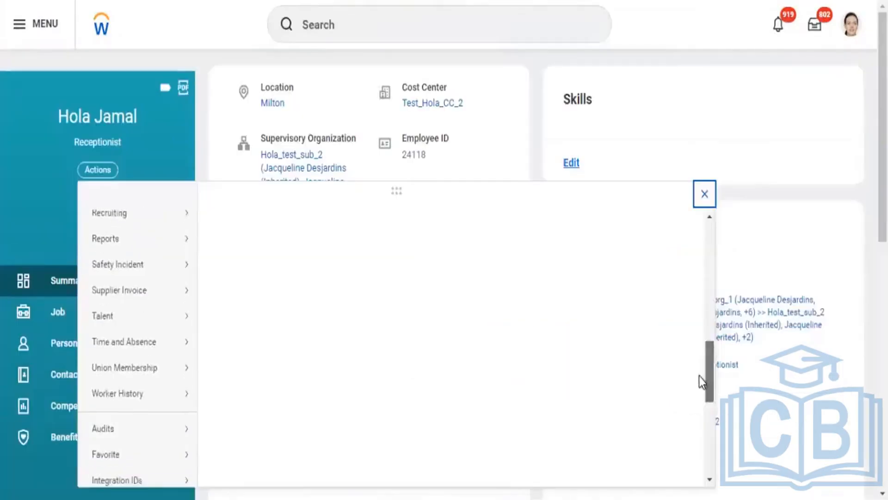
Examine the related actions on the Nigerian worker's profile, including the Security Profile and Additional Data options
drag(699, 375, 698, 403)
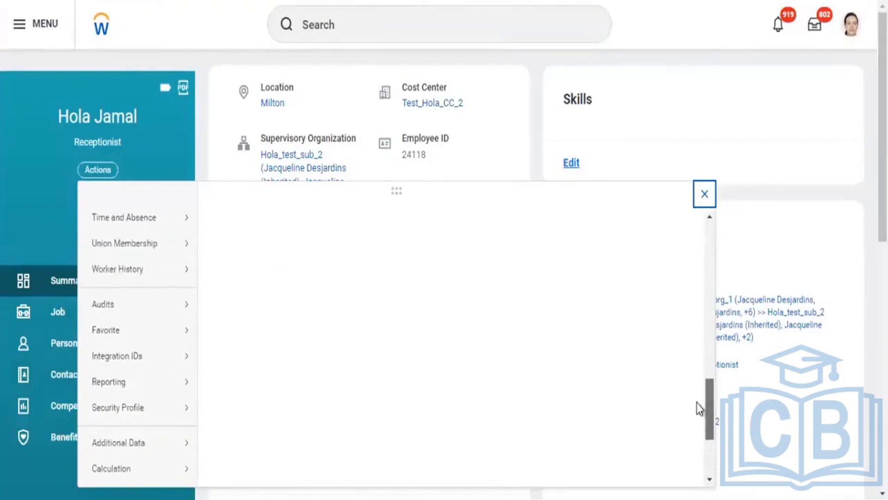
drag(696, 404, 692, 382)
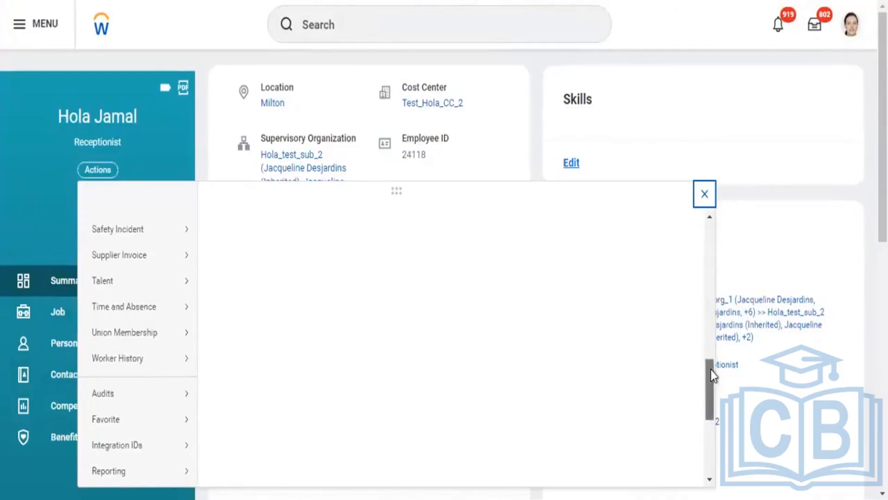
drag(710, 369, 704, 431)
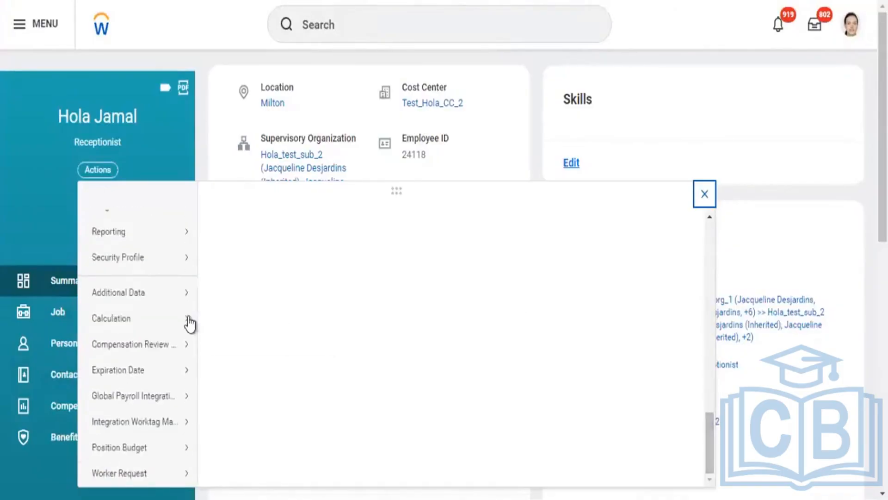
mouse_move(145, 263)
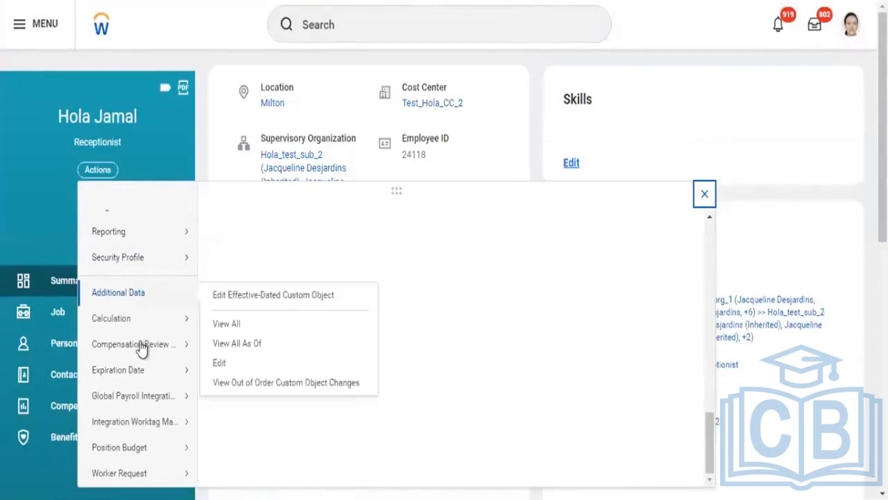
Examine the remaining related actions on the worker's profile, including Compensation Review and Business Asset
mouse_move(142, 345)
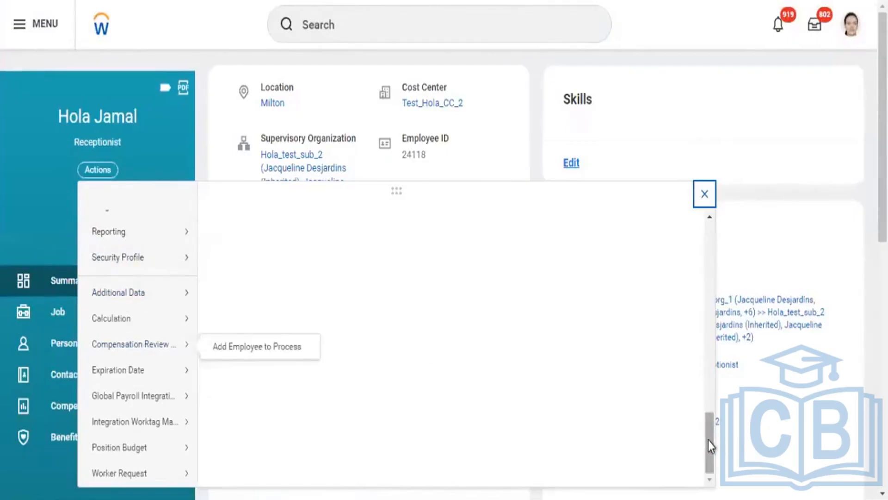
drag(709, 440, 704, 243)
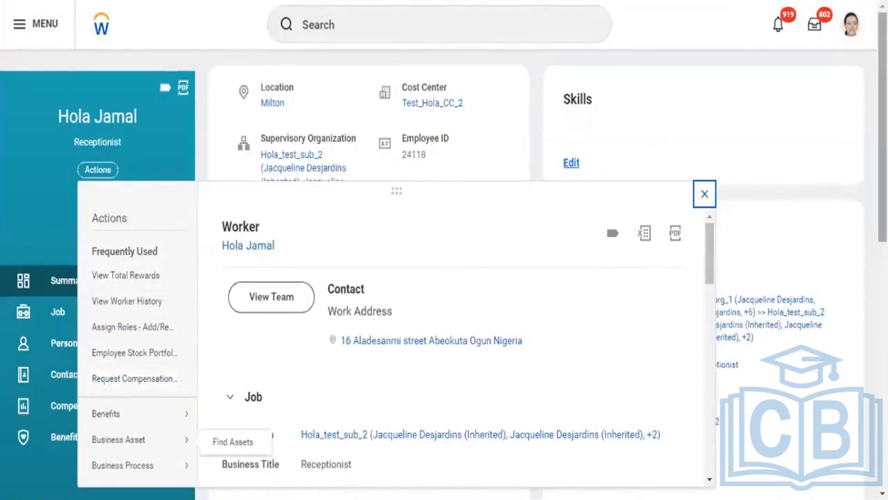
scroll(478, 250, down, 2)
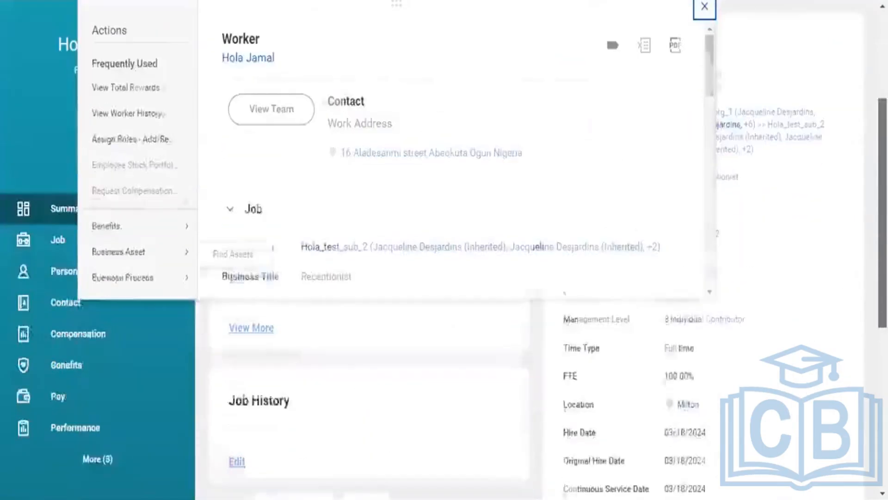
scroll(444, 250, up, 2)
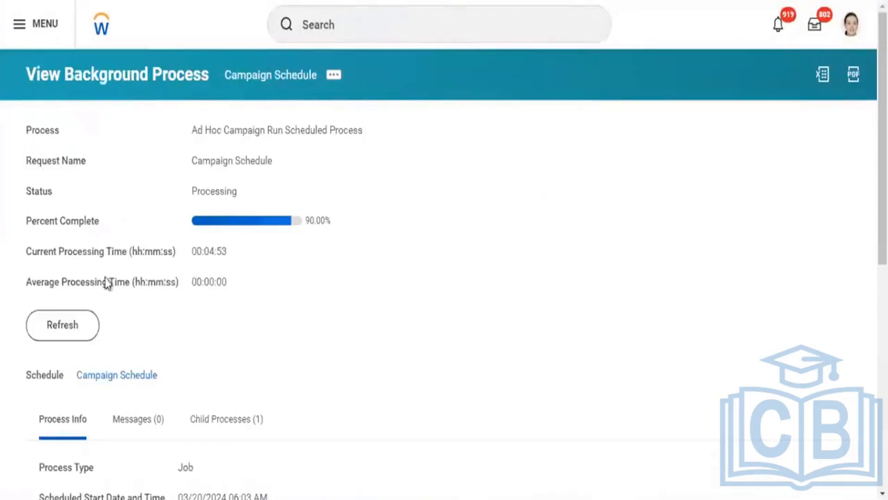
Refresh the Campaign Schedule background process and review its process information and step details, including the campaign job launch
click(64, 326)
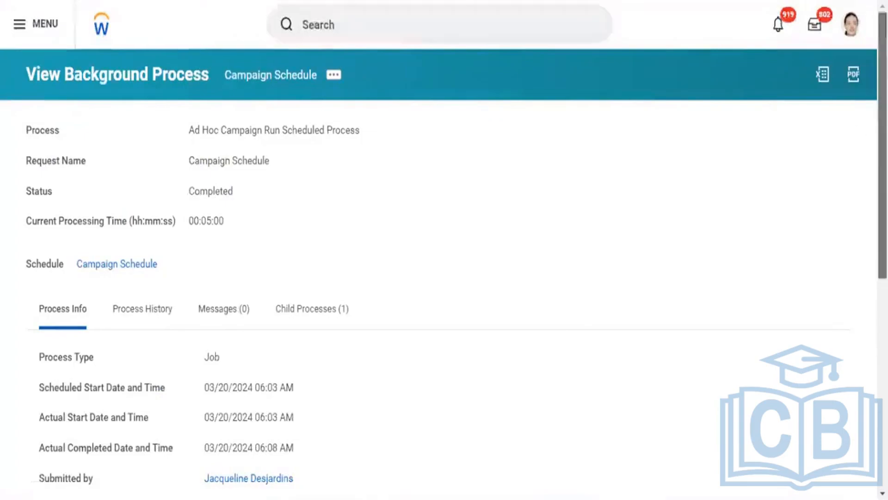
scroll(815, 304, down, 5)
scroll(815, 303, down, 3)
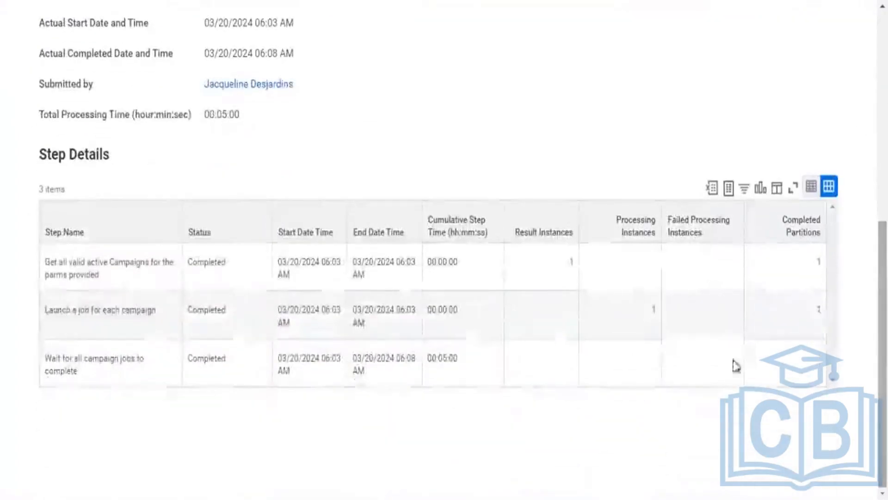
click(654, 312)
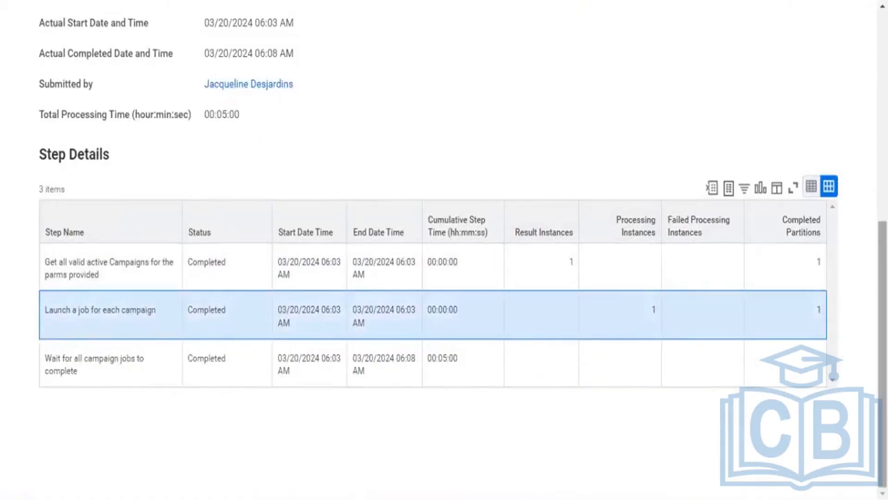
scroll(843, 347, up, 2)
scroll(719, 160, up, 3)
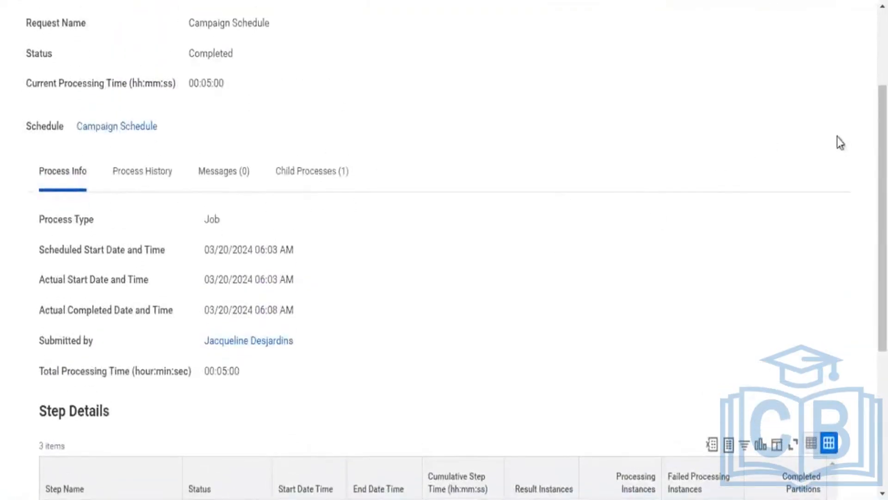
scroll(856, 139, up, 3)
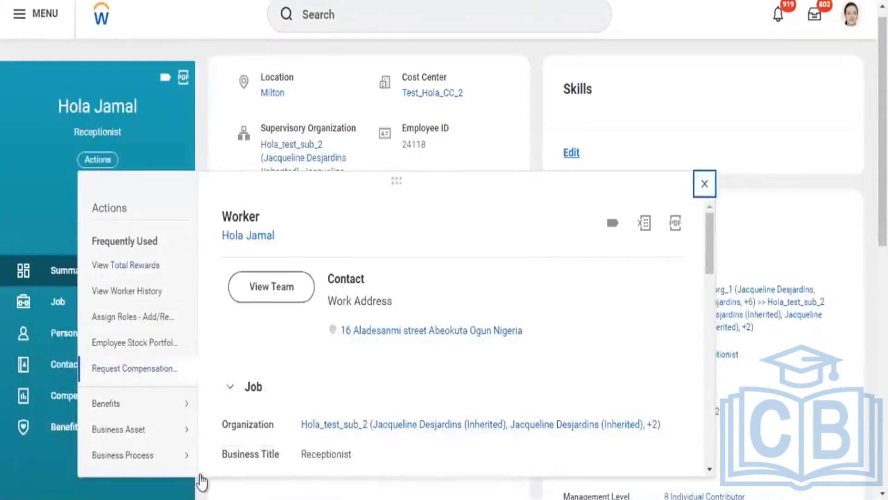
View the worker's skipped tasks without limiting the business process type or skip dates
mouse_move(169, 462)
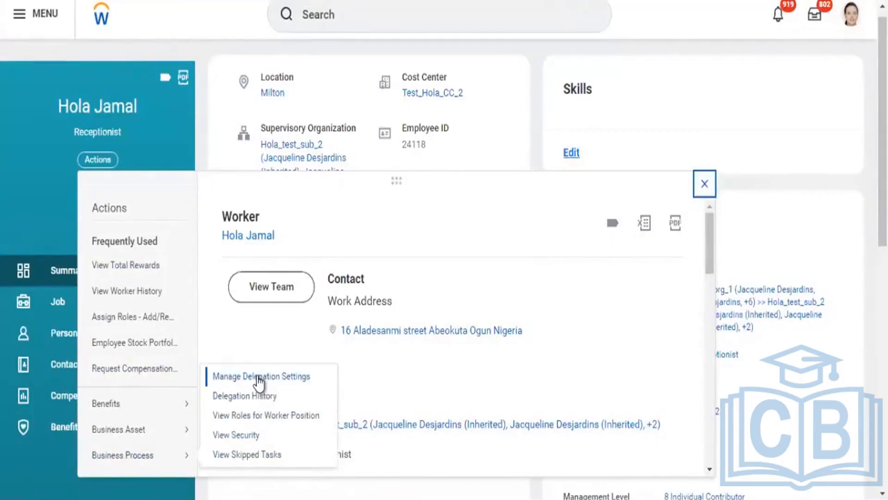
click(253, 462)
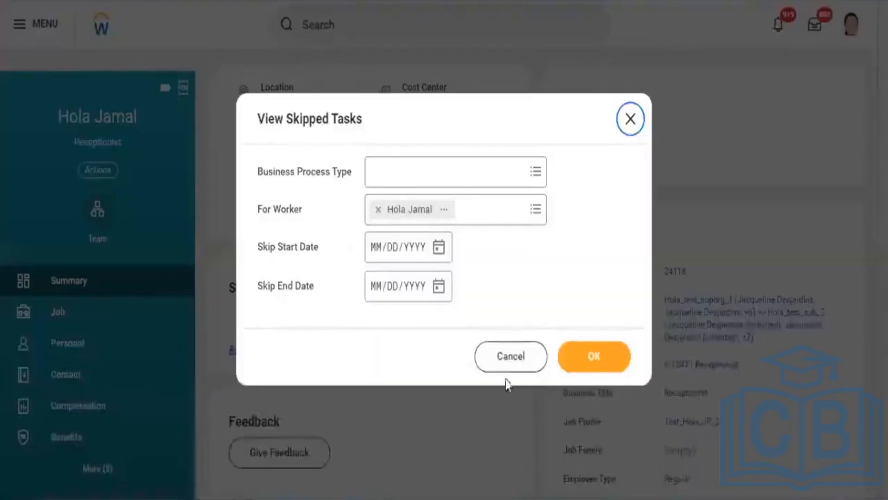
click(595, 358)
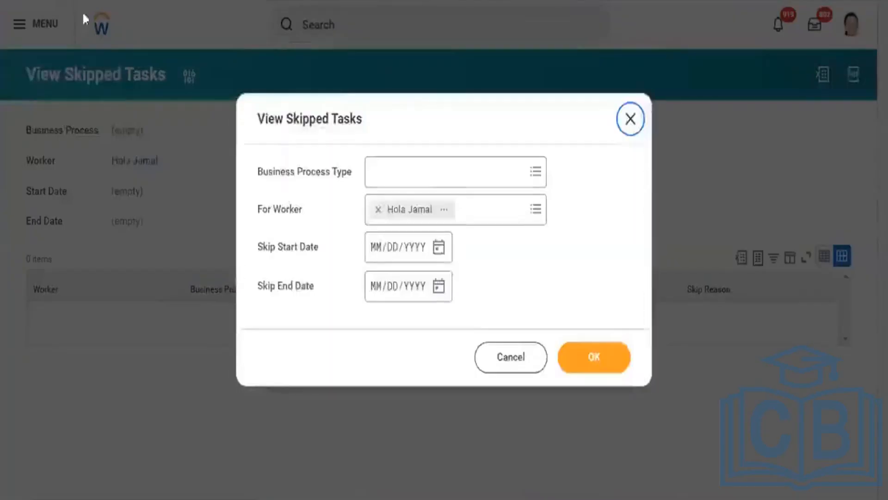
click(379, 209)
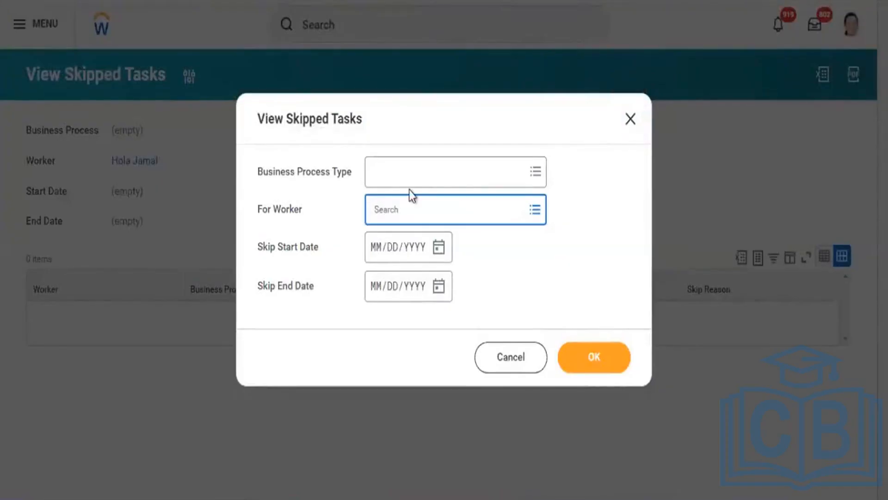
click(535, 210)
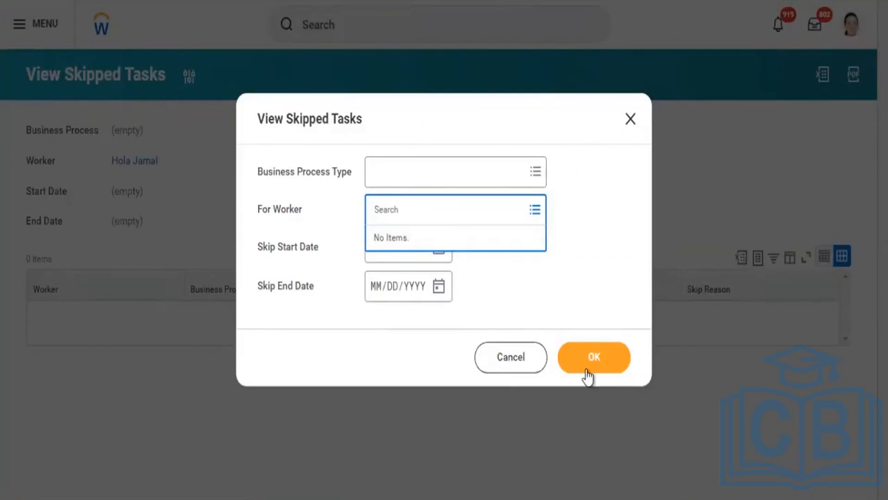
click(636, 117)
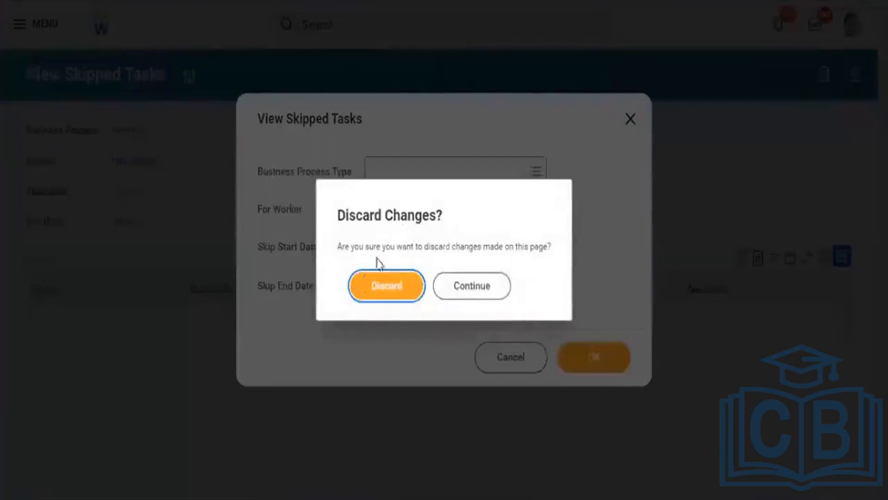
click(367, 281)
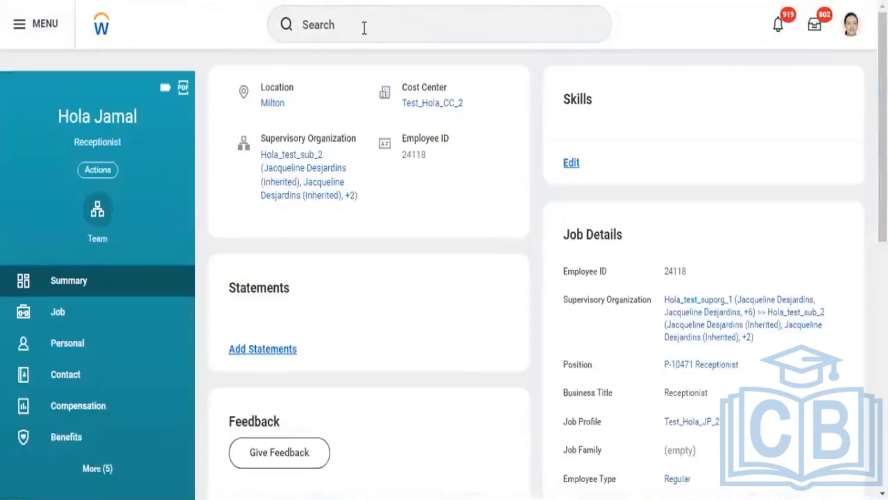
Try to find campaign report definitions by searching for "rd;campaign"
click(364, 27)
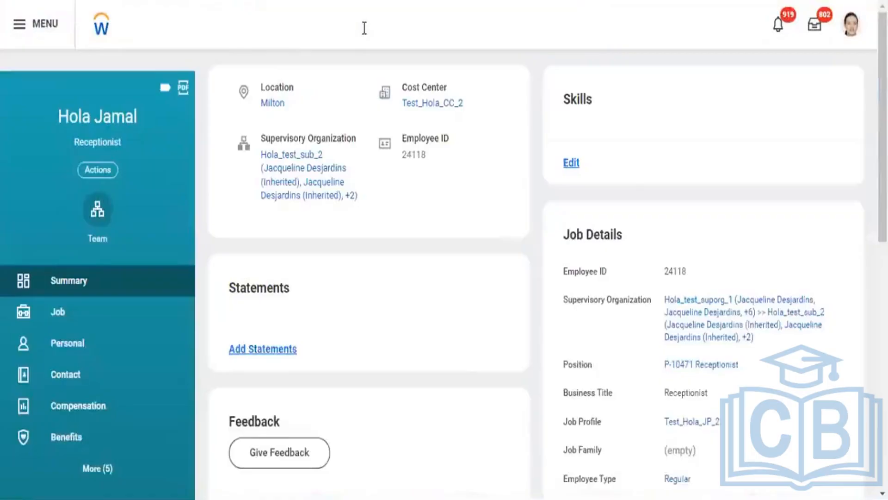
text(rd;c)
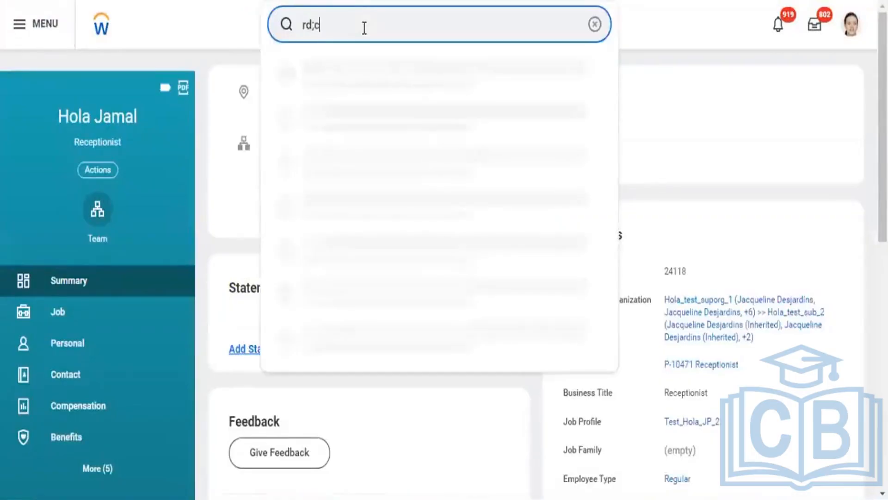
text(ampiagn)
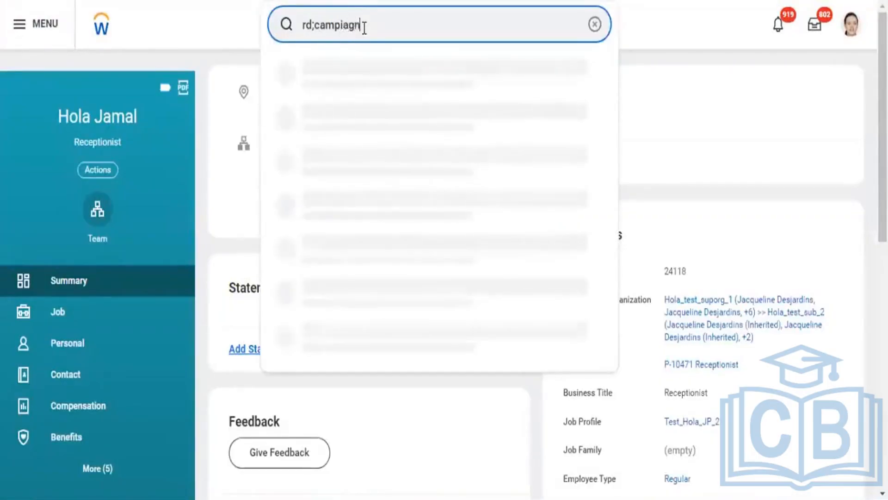
key(BackSpace)
key(BackSpace)
key(BackSpace)
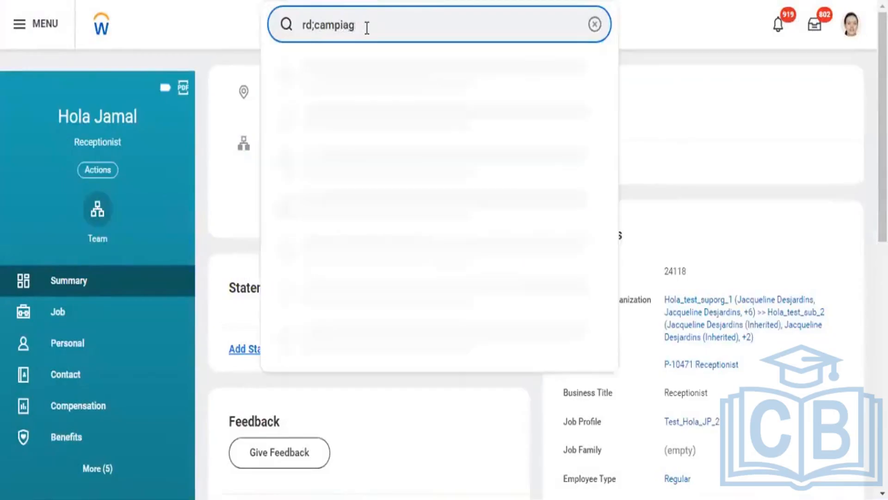
key(BackSpace)
text(aign)
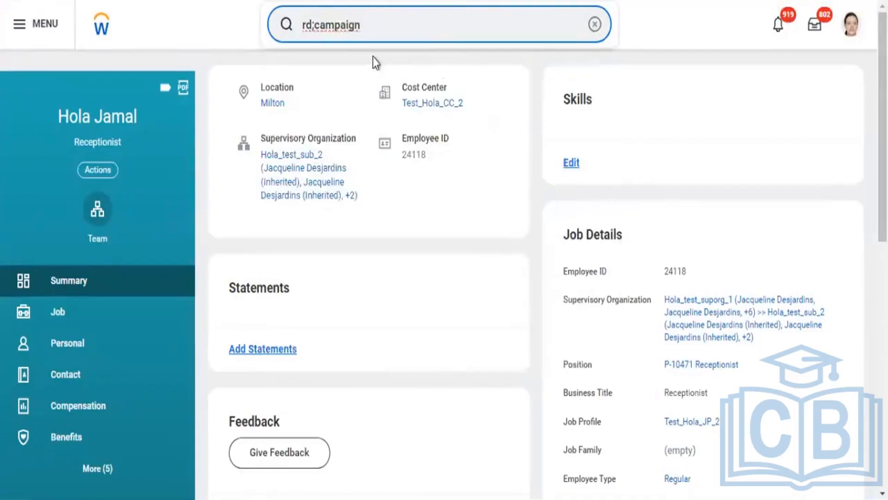
key(BackSpace)
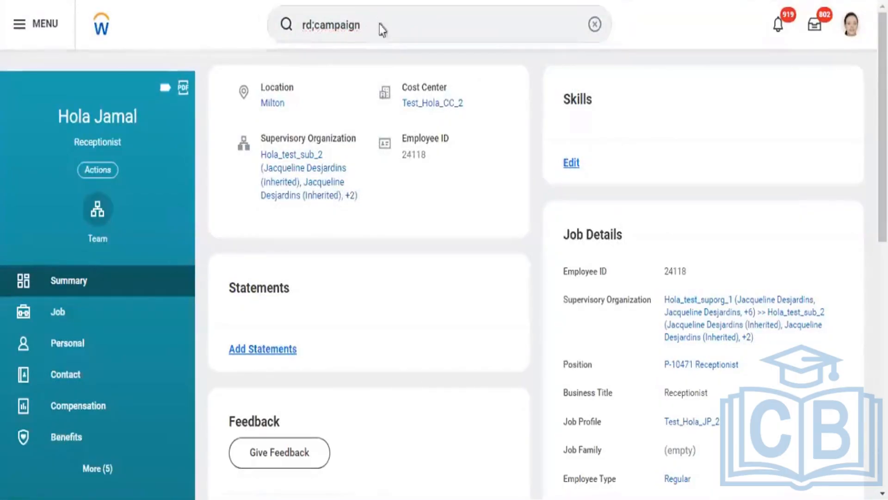
key(Return)
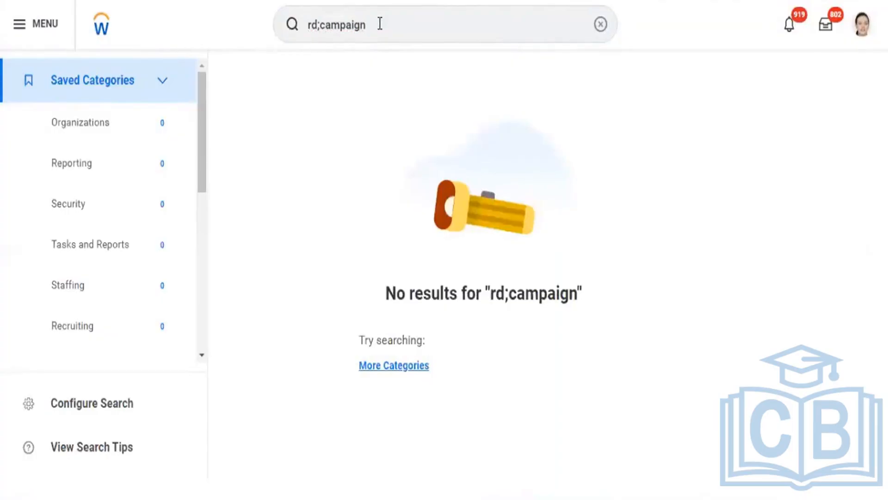
Search for "rd:new hire" and look through the matching reports for the campaign's new hires report
click(379, 24)
key(BackSpace)
key(BackSpace)
key(BackSpace)
key(BackSpace)
key(BackSpace)
key(BackSpace)
key(BackSpace)
key(BackSpace)
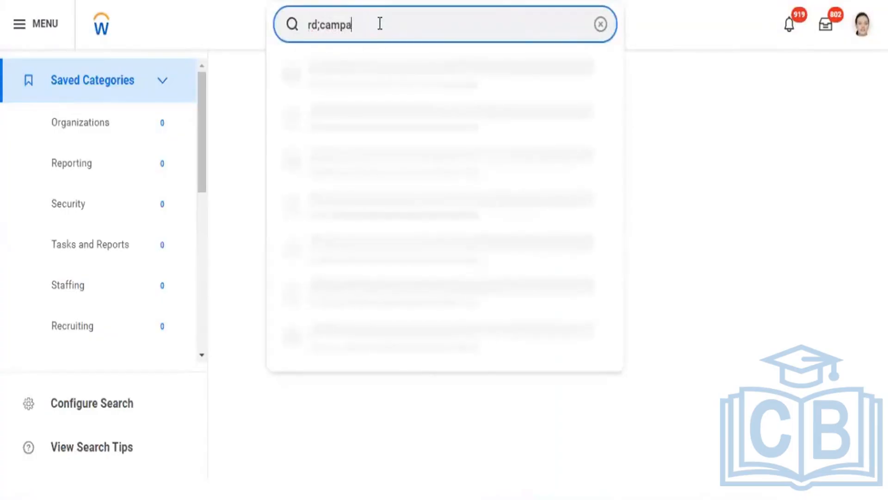
key(BackSpace)
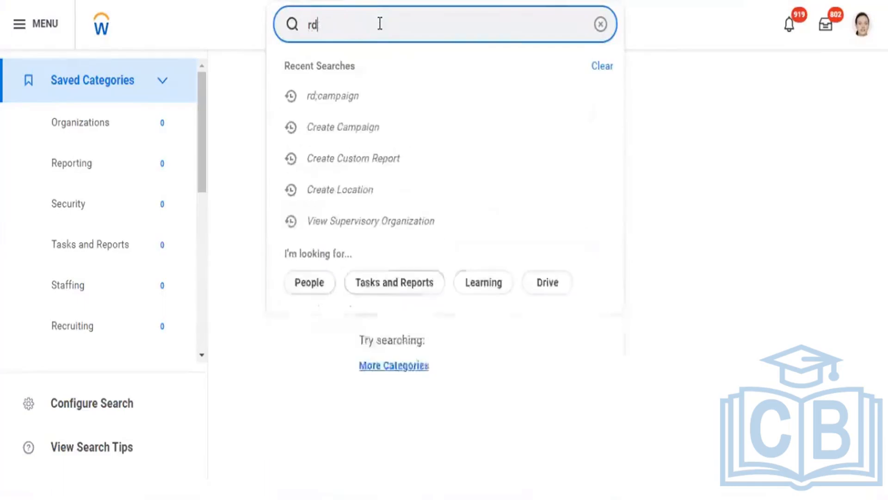
text(:new hire)
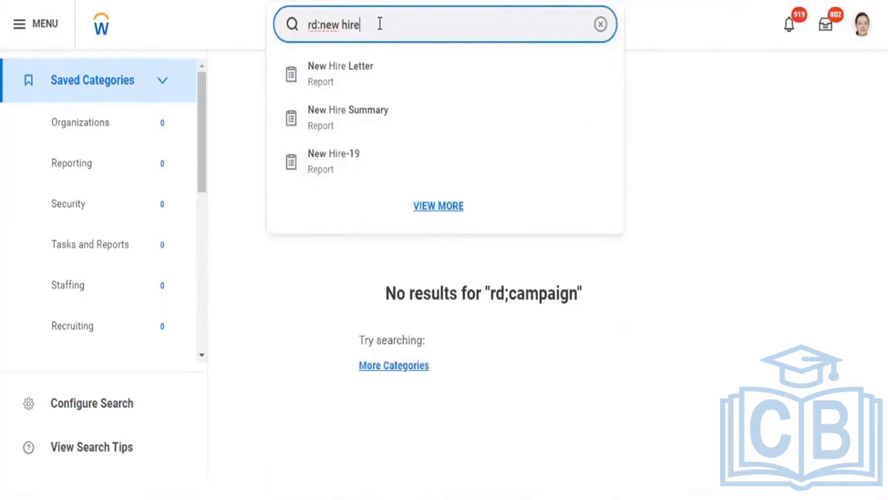
key(Return)
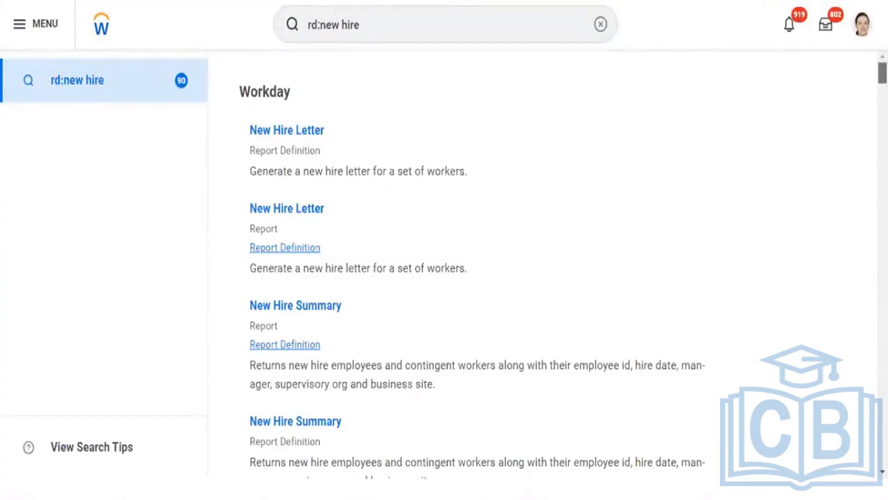
scroll(882, 74, down, 15)
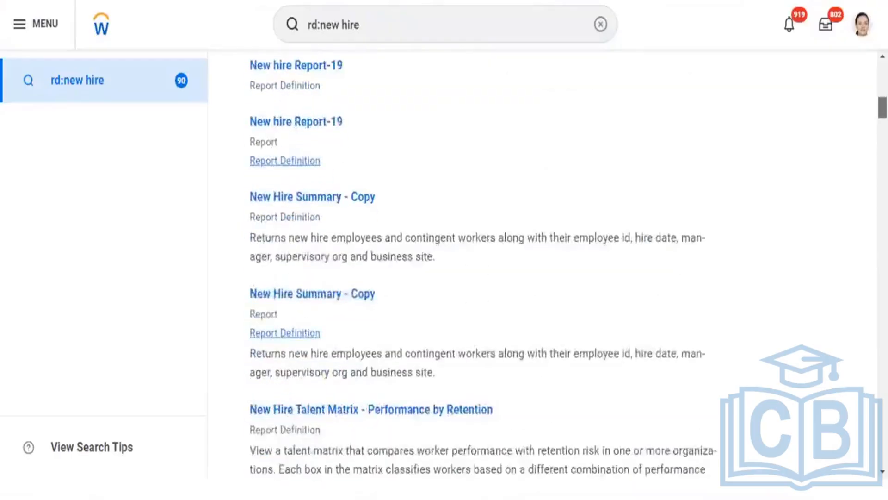
scroll(481, 264, down, 10)
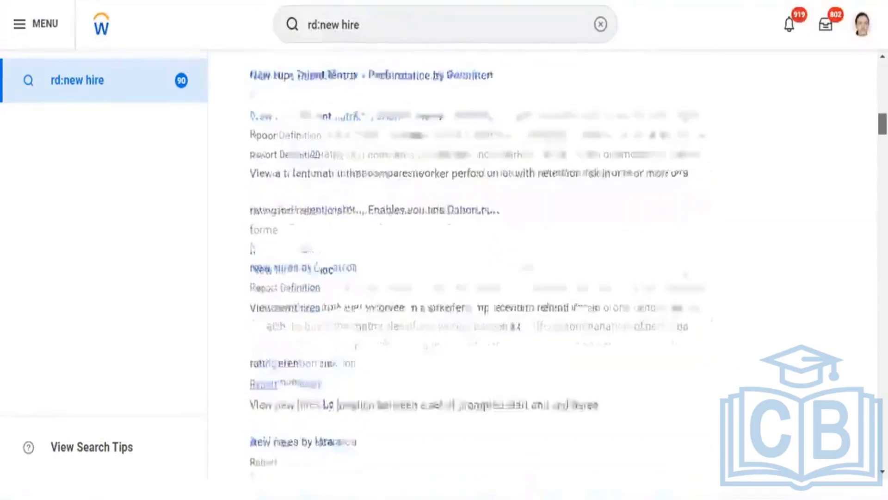
scroll(481, 263, down, 5)
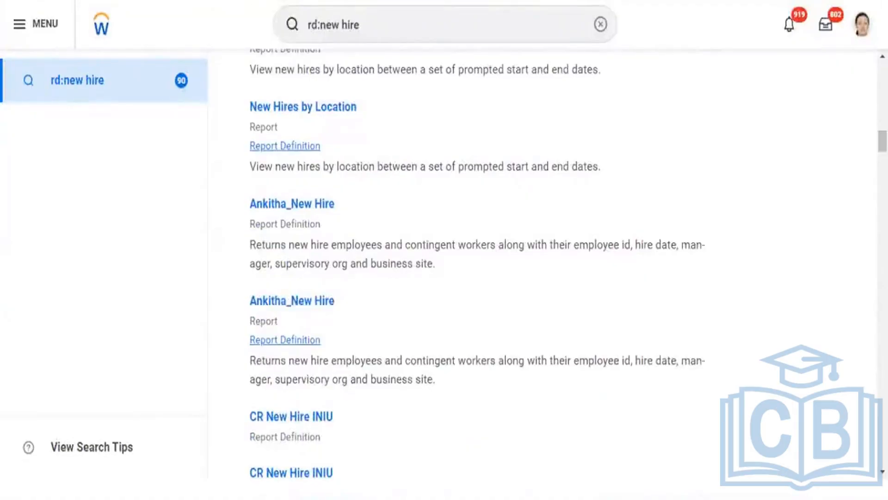
Search for "rd:new hire campaign" and run the custom report RPT - New Hires - Campaign Schedule
click(393, 24)
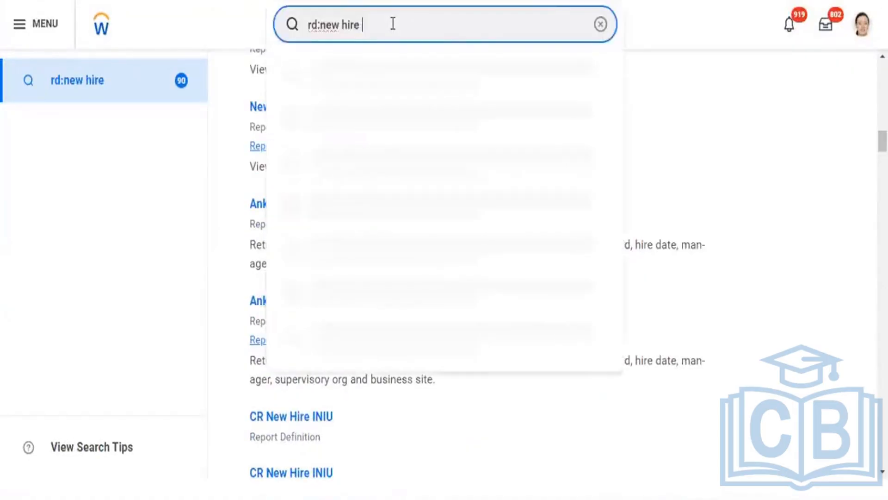
text(campaig)
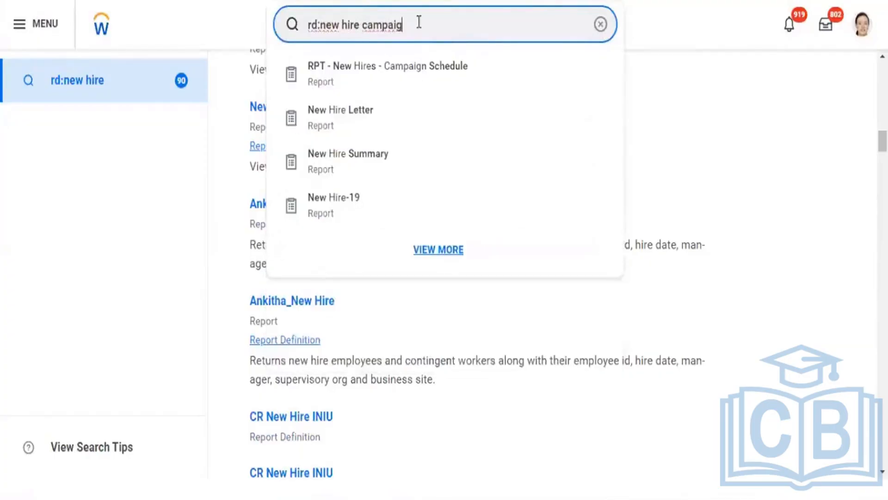
text(n)
key(Return)
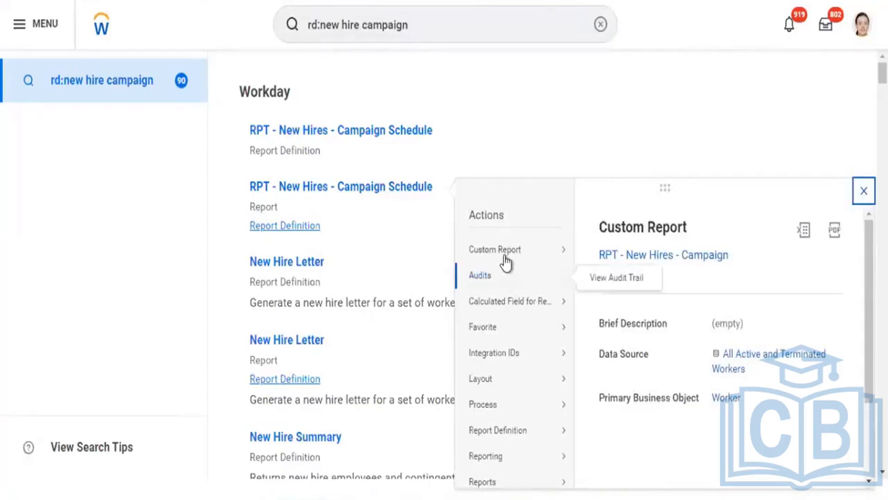
mouse_move(509, 252)
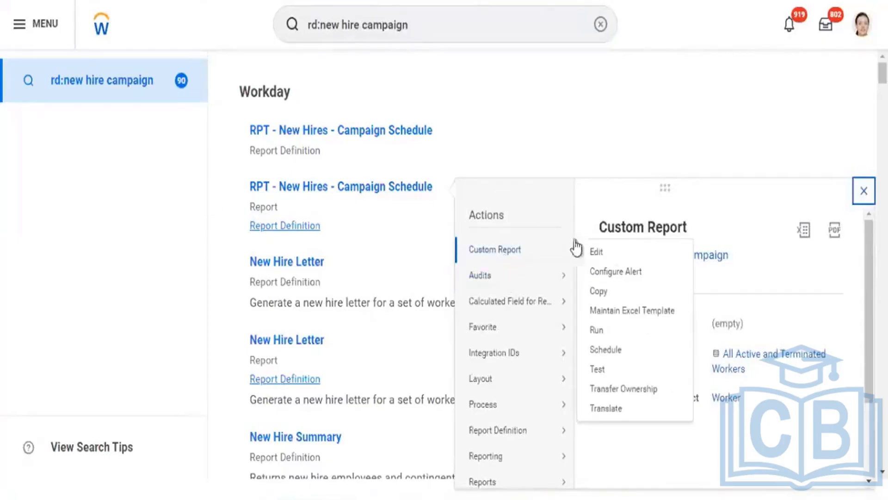
click(597, 330)
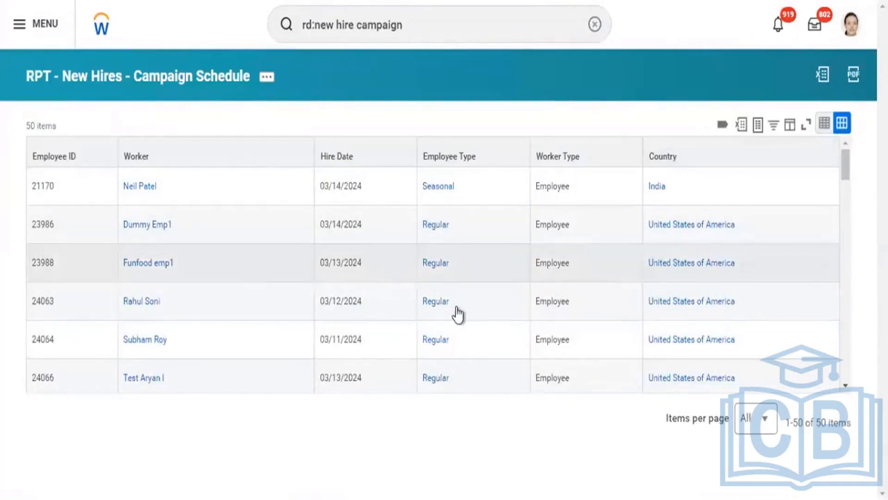
Look through the report's full list of new hires down to the last row
click(772, 421)
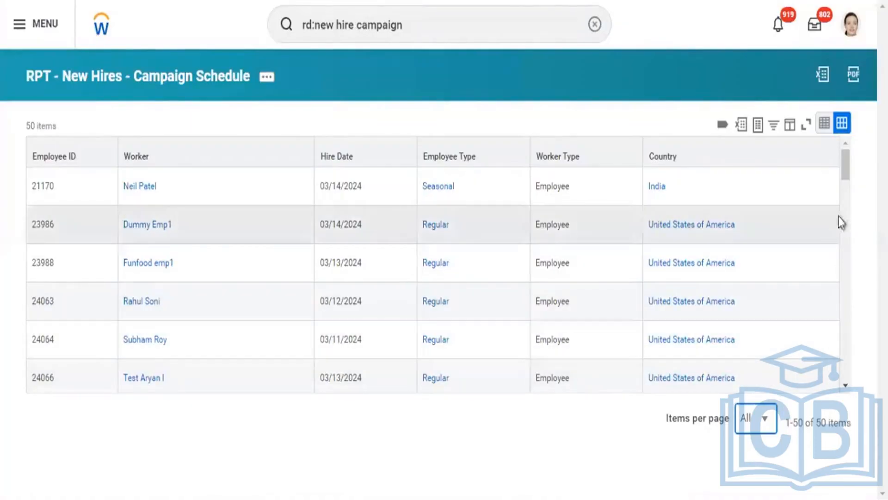
scroll(840, 236, down, 15)
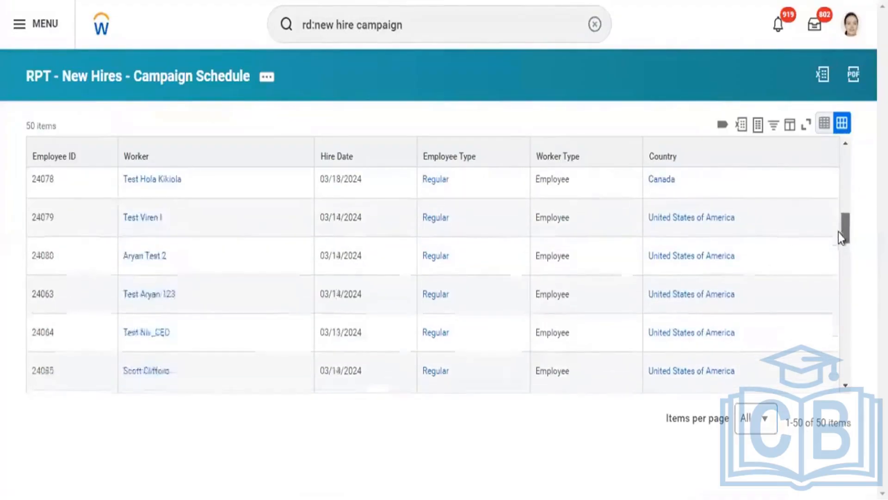
scroll(838, 280, down, 5)
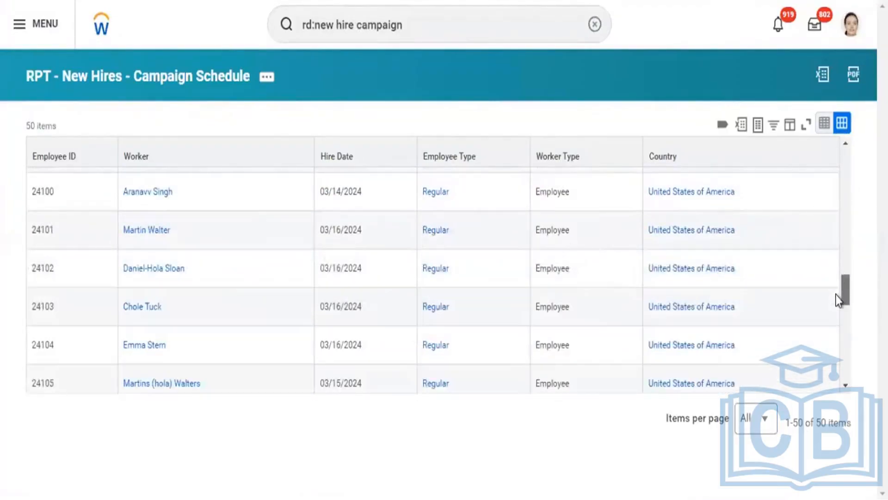
scroll(836, 296, down, 1)
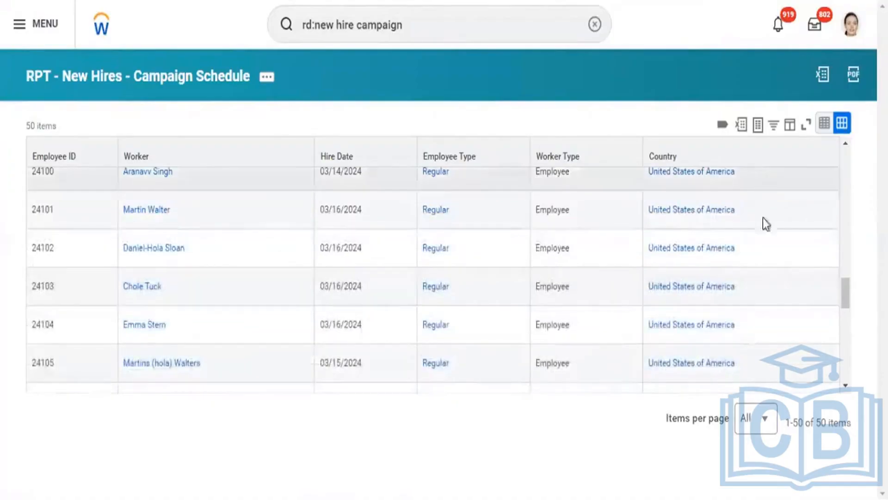
drag(847, 289, 854, 369)
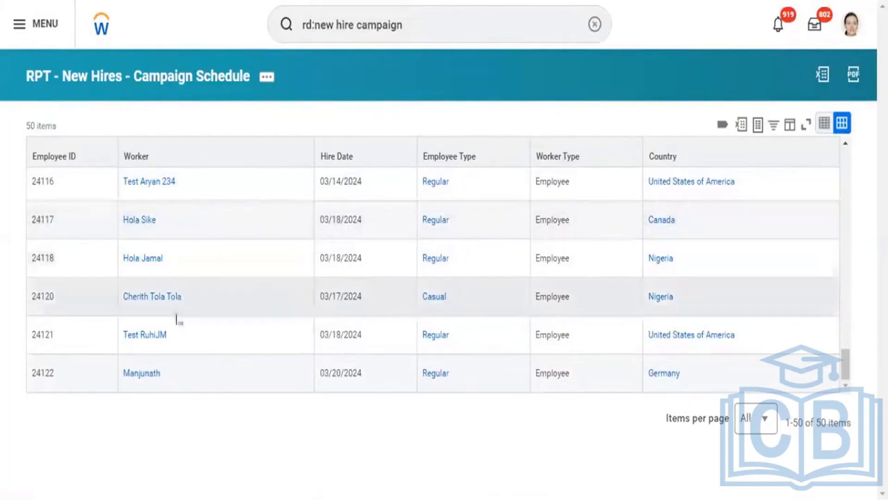
Copy the name of the worker hired on 03/20/2024 in Germany, start a proxy session as that worker and dismiss the feedback survey
right_click(134, 374)
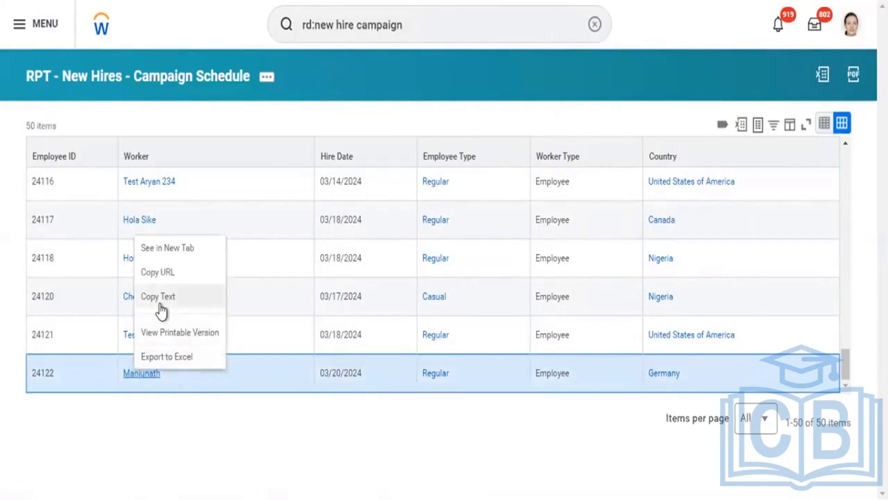
click(159, 305)
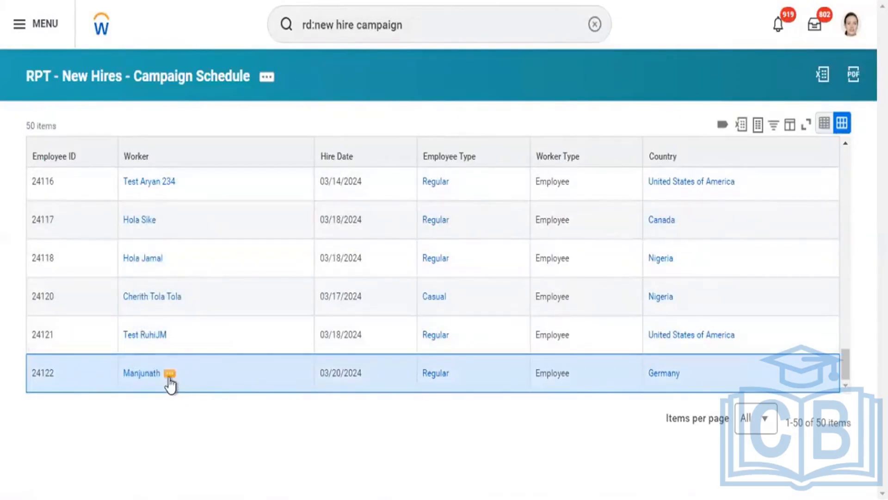
click(170, 374)
mouse_move(229, 255)
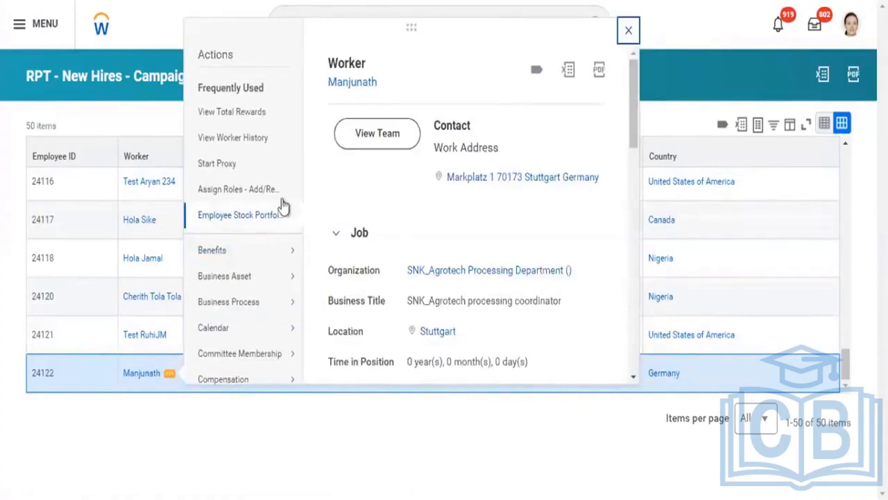
click(230, 173)
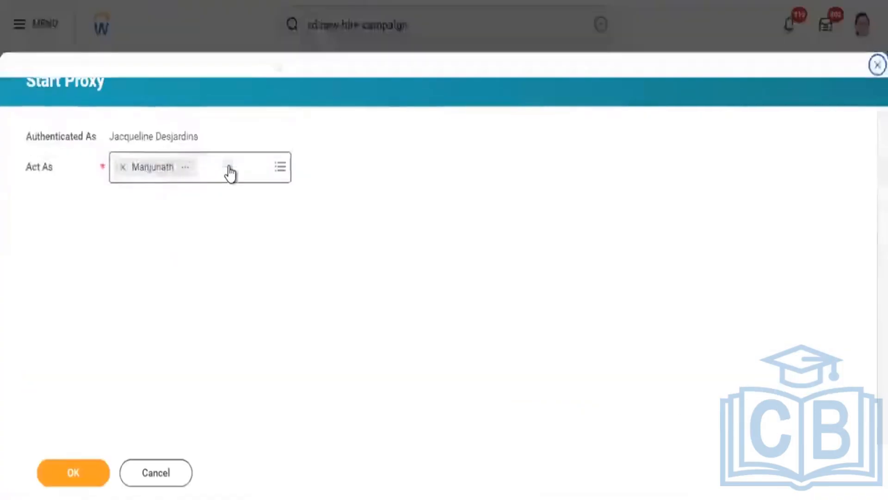
click(58, 484)
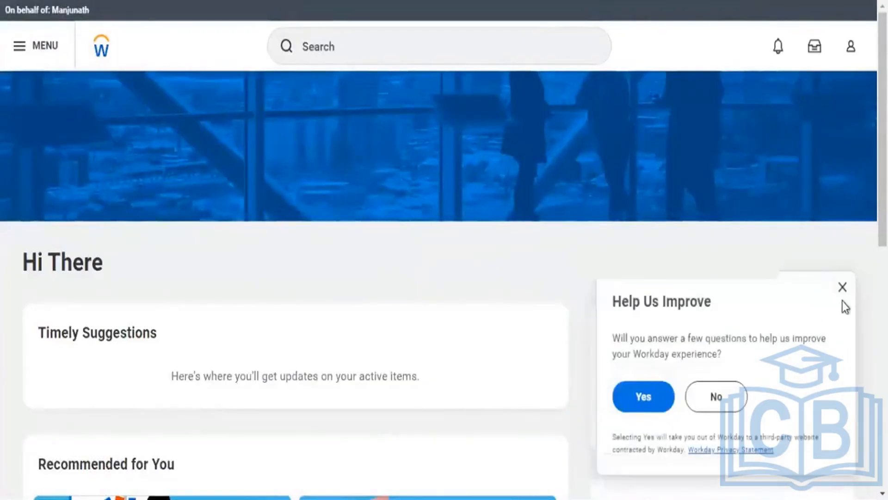
click(842, 287)
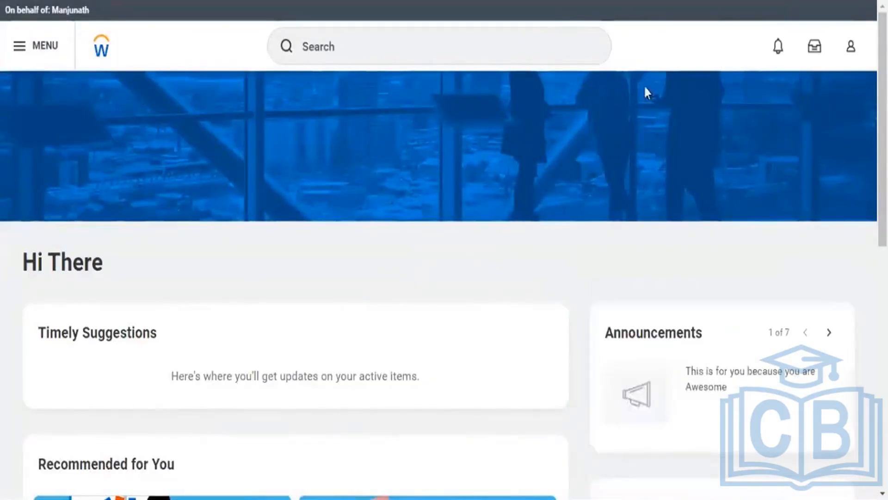
View the proxied worker's profile and review the job details, including the hire date
click(851, 48)
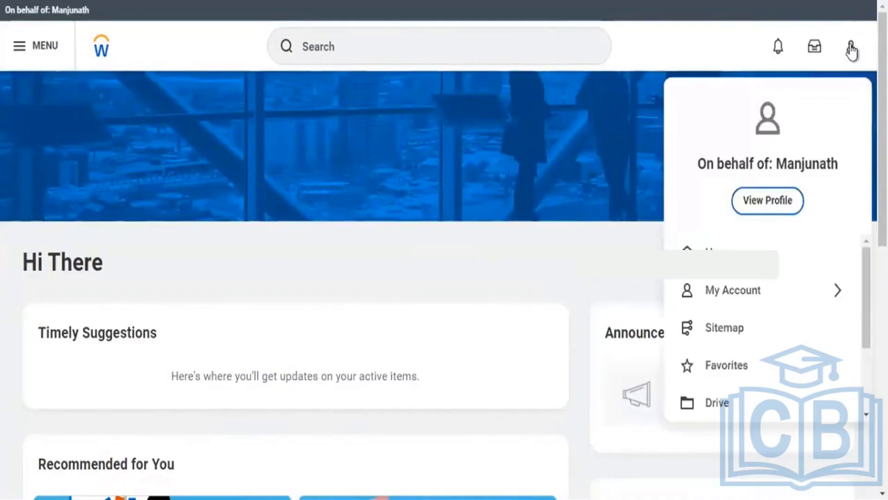
click(762, 214)
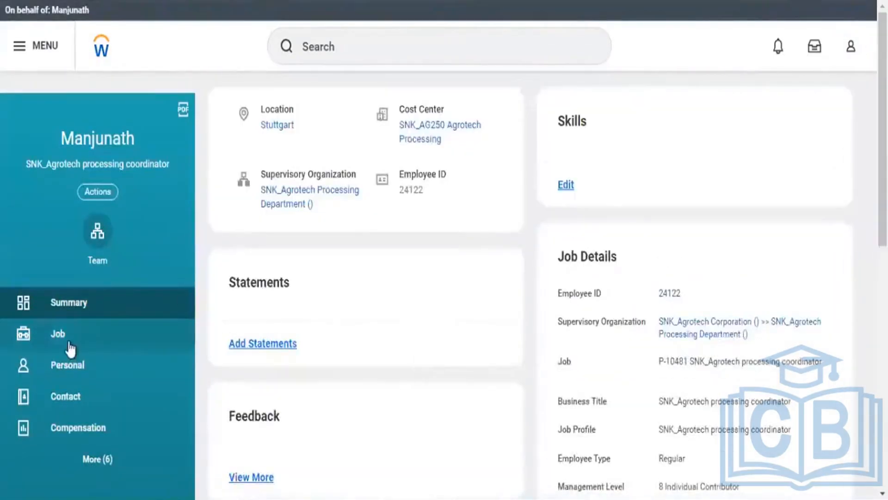
click(68, 345)
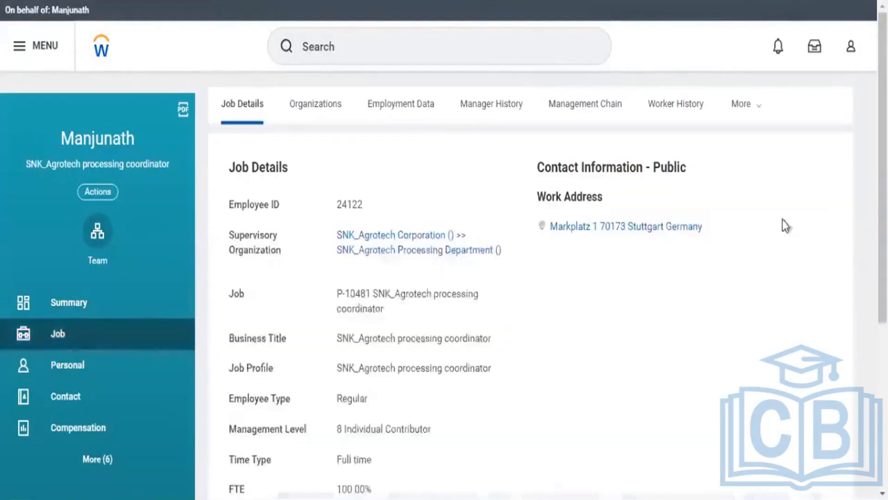
scroll(782, 220, down, 4)
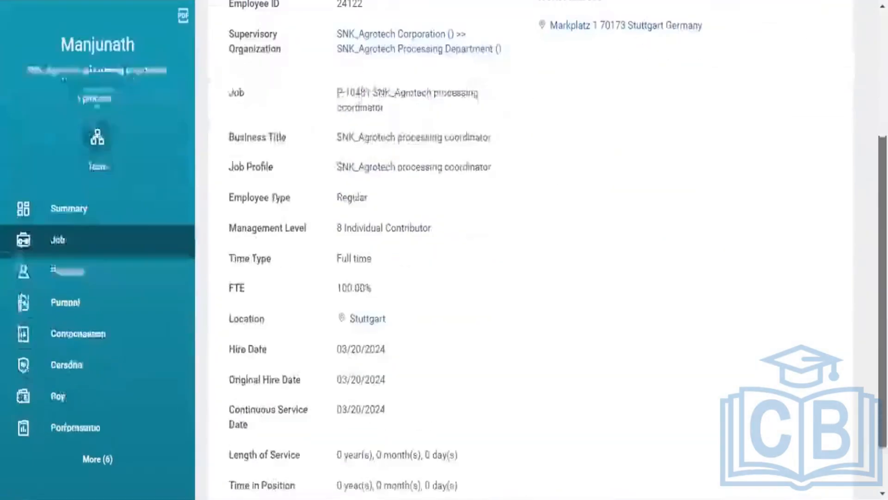
scroll(531, 249, down, 2)
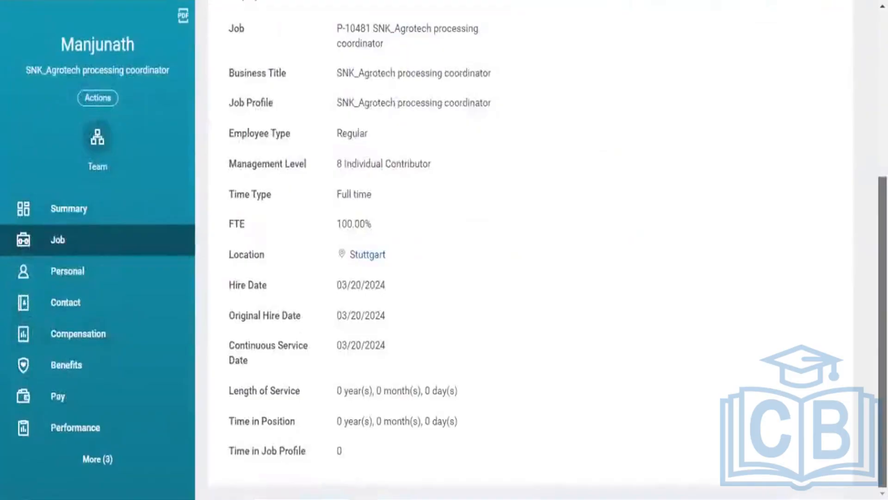
scroll(531, 250, up, 6)
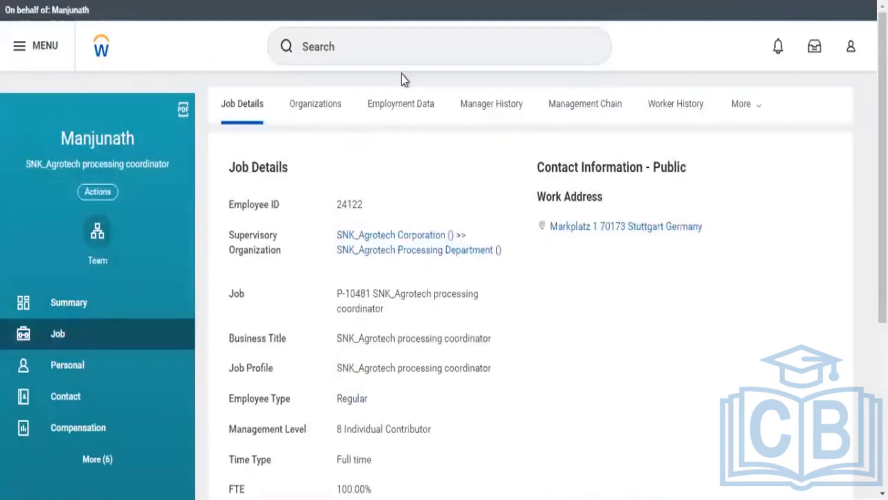
Check the proxied worker's notifications and My Tasks for items from the campaign
click(779, 50)
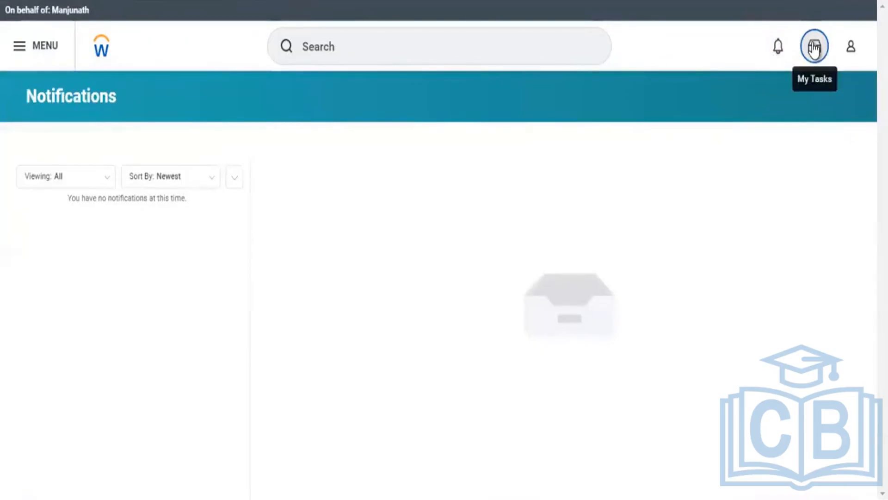
click(815, 47)
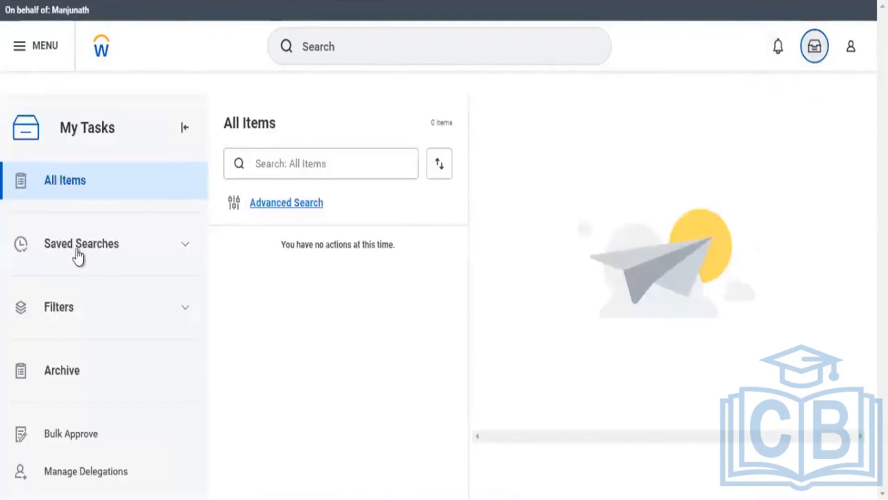
click(97, 241)
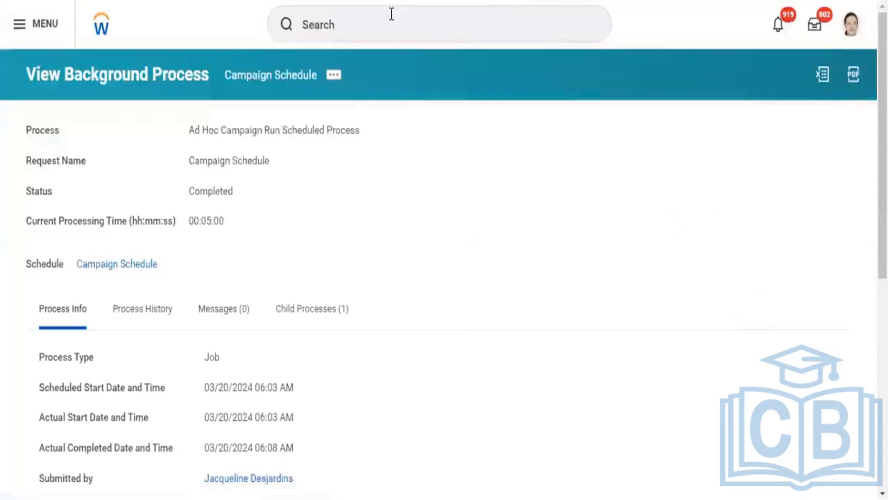
Try to find a notification editing task by searching for "edit notification", and clear the search
click(392, 14)
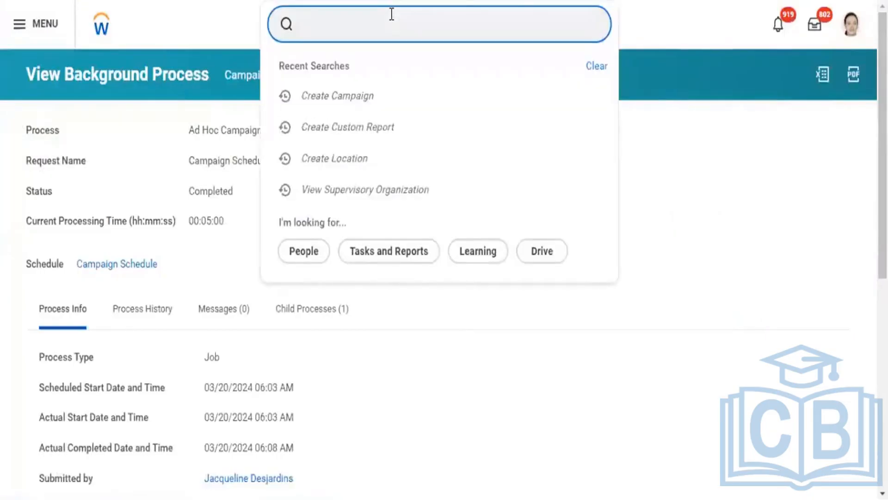
text(edit n)
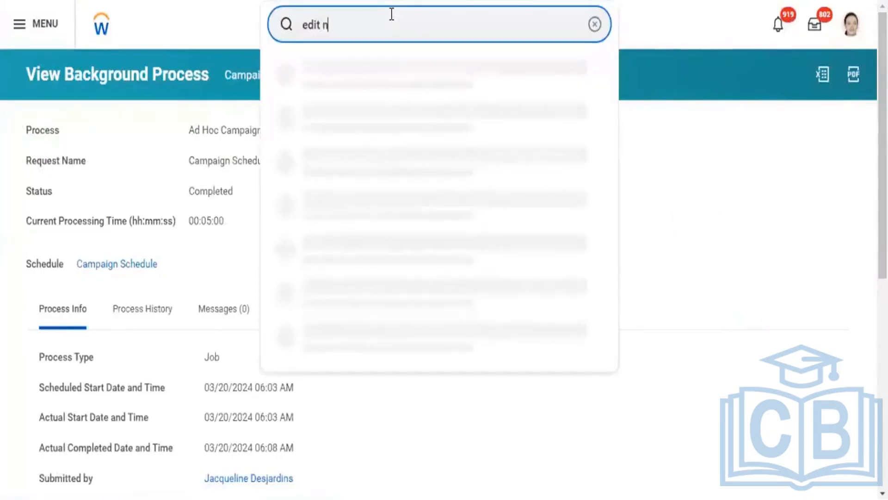
text(oti)
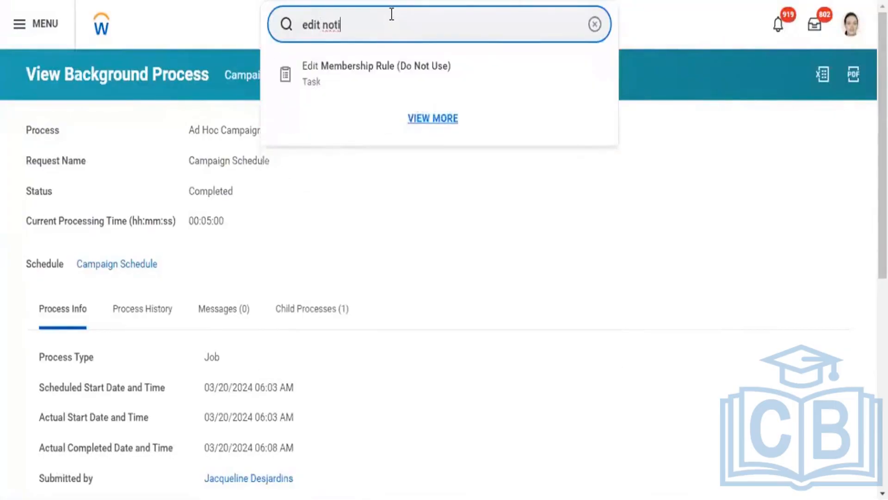
text(fication)
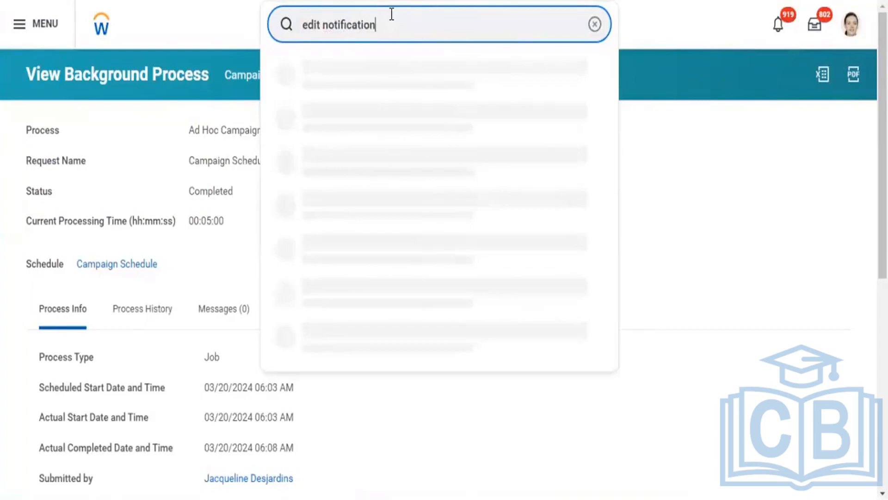
key(Return)
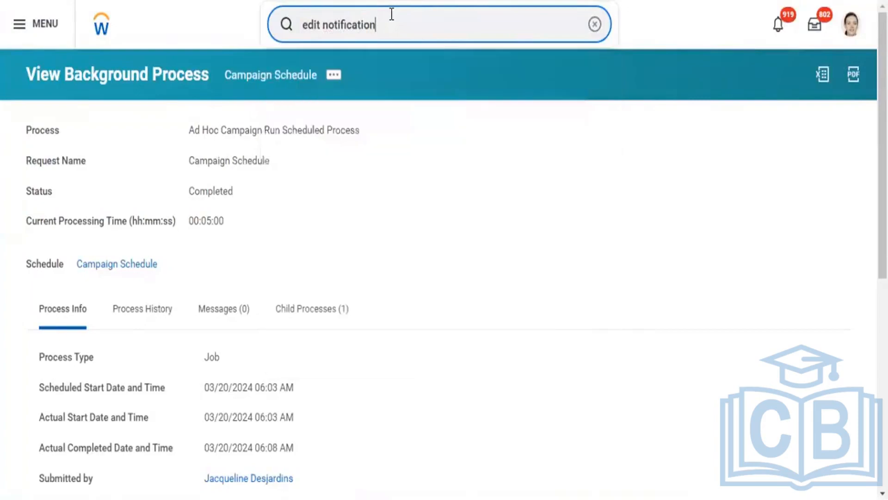
key(BackSpace)
key(BackSpace)
key(BackSpace)
key(BackSpace)
key(BackSpace)
key(BackSpace)
key(BackSpace)
key(BackSpace)
key(BackSpace)
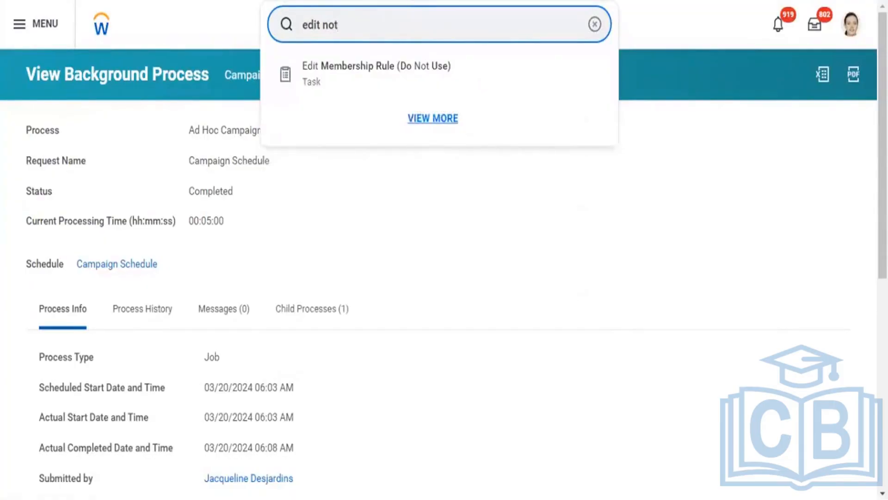
key(BackSpace)
key(BackSpace)
key(BackSpace)
key(BackSpace)
key(BackSpace)
key(BackSpace)
key(BackSpace)
key(BackSpace)
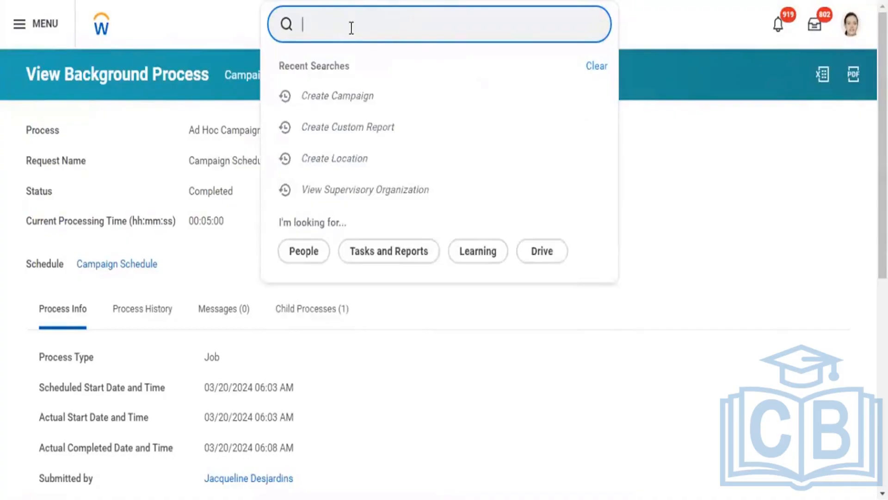
Search for "maintain notifi" and run View and Maintain Notifications for unread notifications from 03/13/2024 to 03/20/2024
text(maintain notifi)
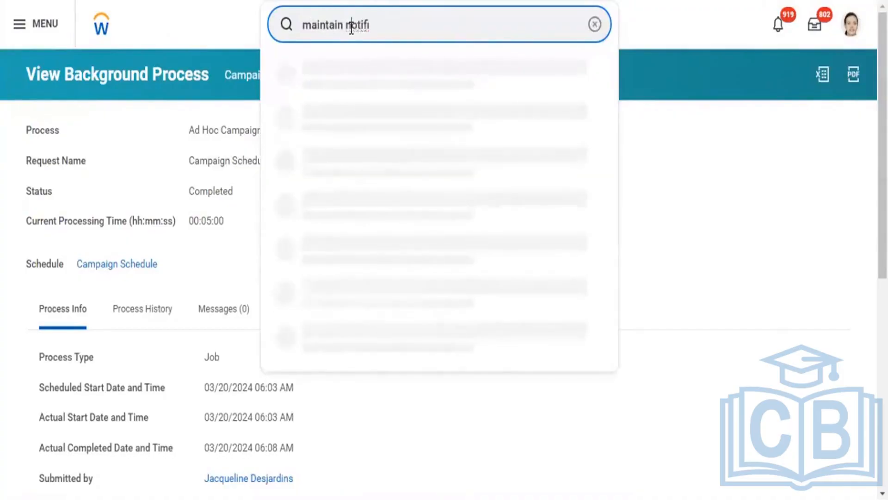
click(351, 26)
text(catotifi)
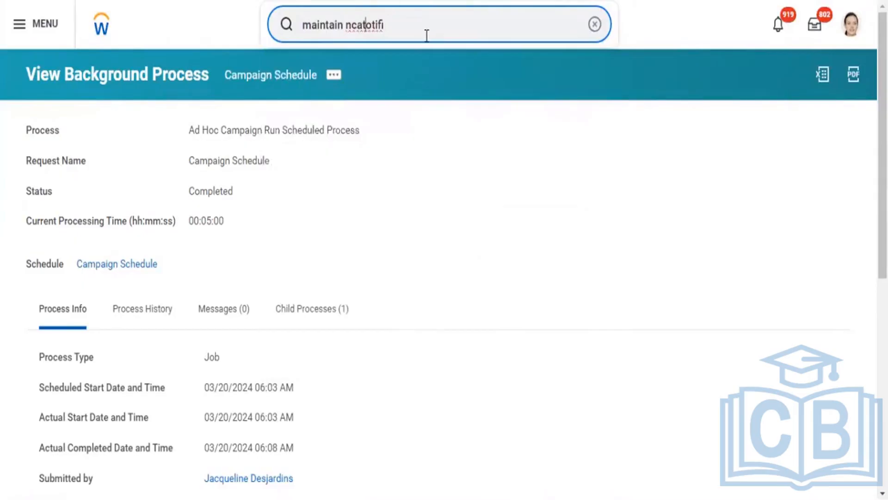
key(BackSpace)
key(BackSpace)
key(BackSpace)
key(BackSpace)
key(BackSpace)
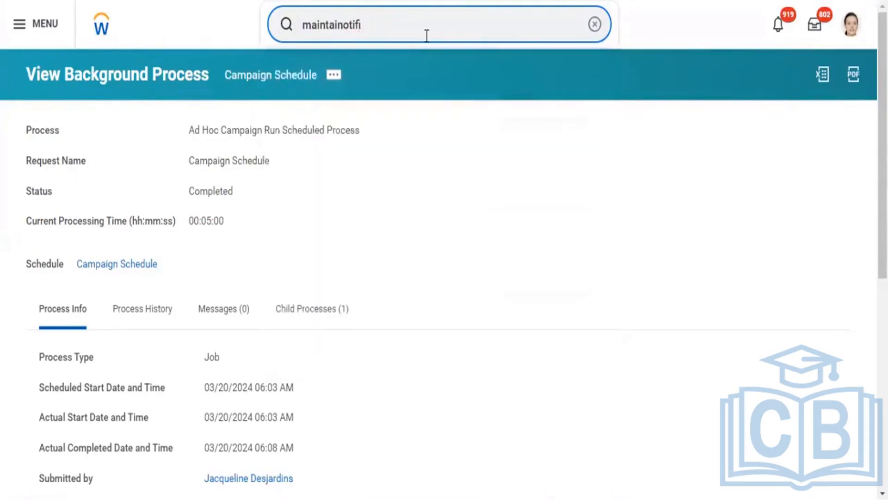
text(n)
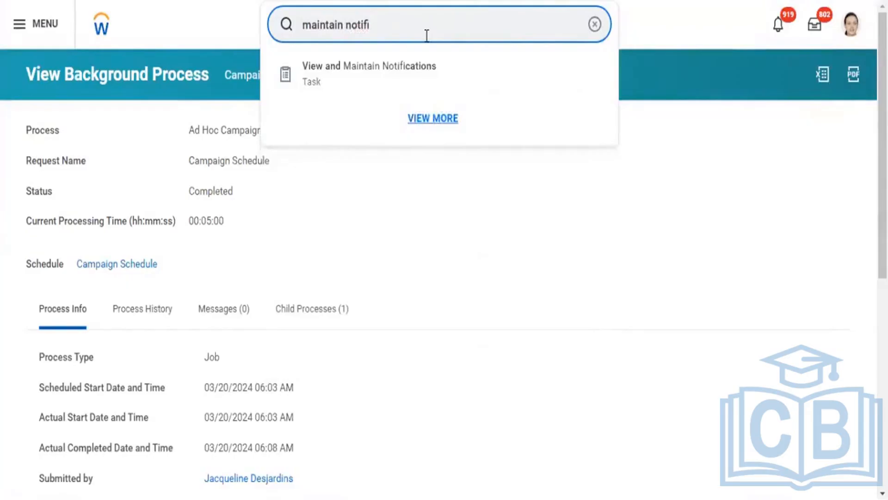
click(411, 80)
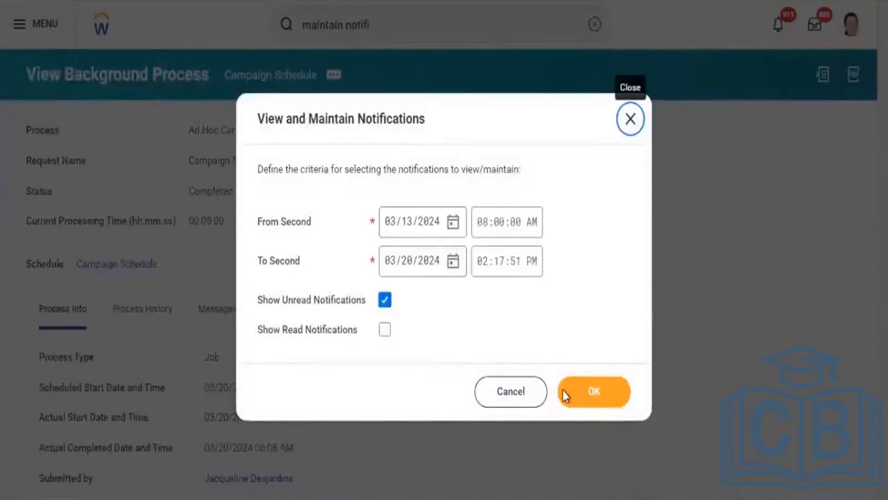
click(577, 397)
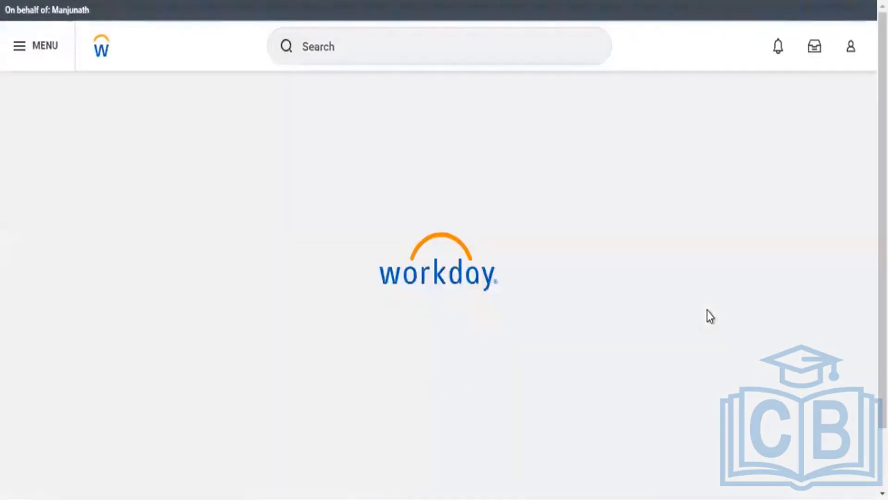
Search for the tenant notification setup task with "edit tenant setup Notif"
text(edit )
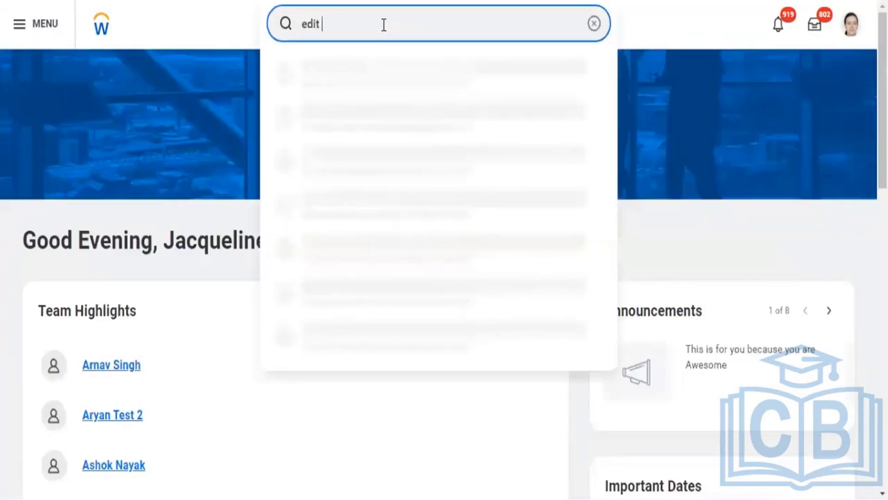
text(tenant setup)
text( not)
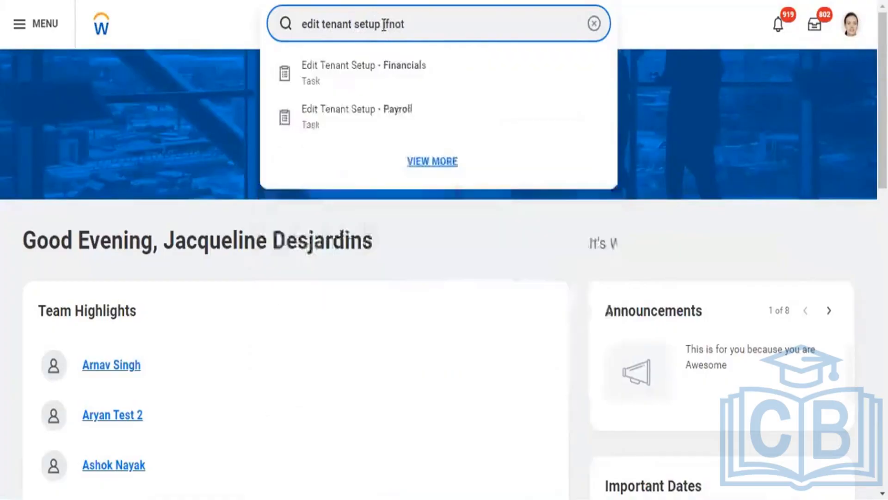
text(cai)
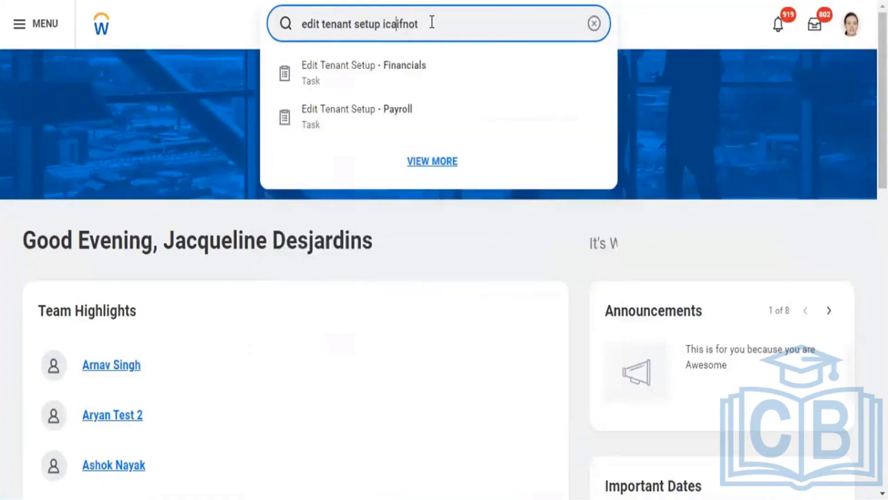
key(BackSpace)
key(BackSpace)
key(BackSpace)
key(BackSpace)
key(BackSpace)
key(BackSpace)
key(BackSpace)
key(BackSpace)
key(BackSpace)
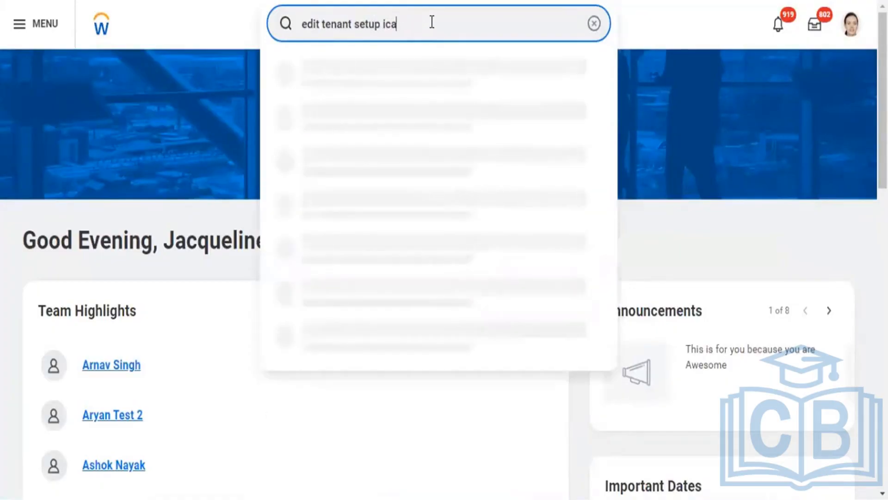
text(Notif)
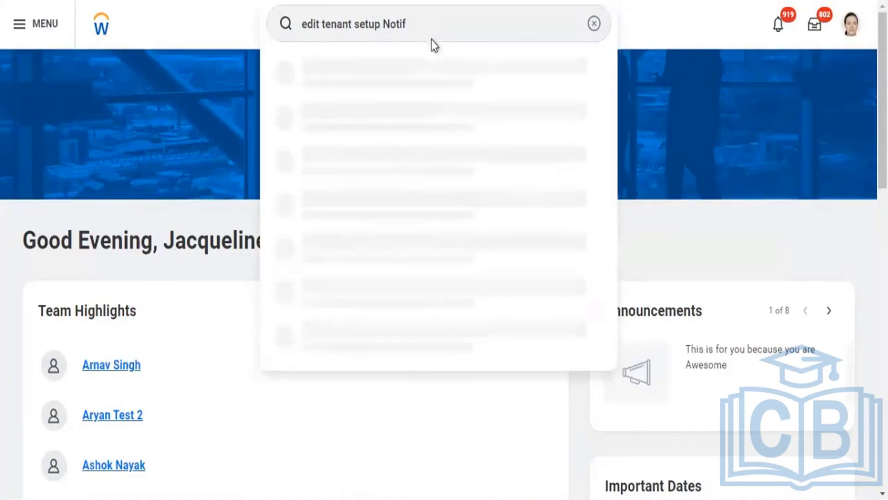
Change the search text to "edit tenant setup noti", run the search and open Edit Tenant Setup - Notifications
click(431, 22)
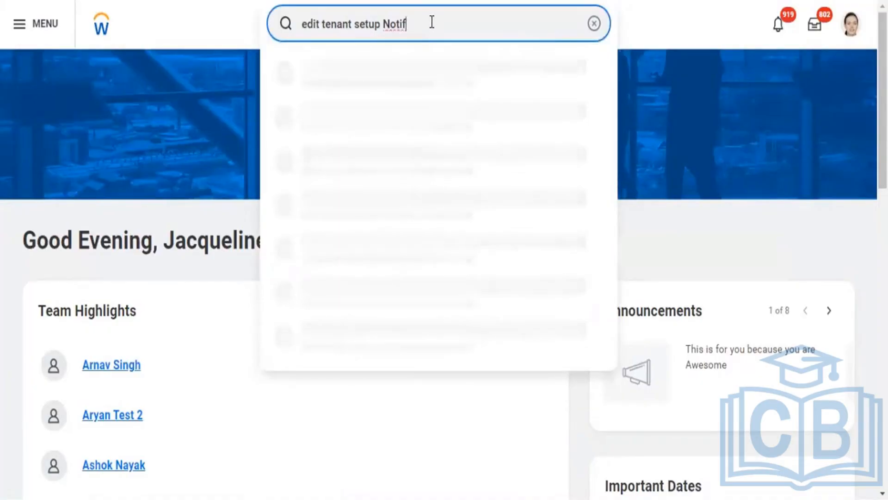
key(BackSpace)
key(BackSpace)
key(BackSpace)
key(BackSpace)
key(BackSpace)
key(BackSpace)
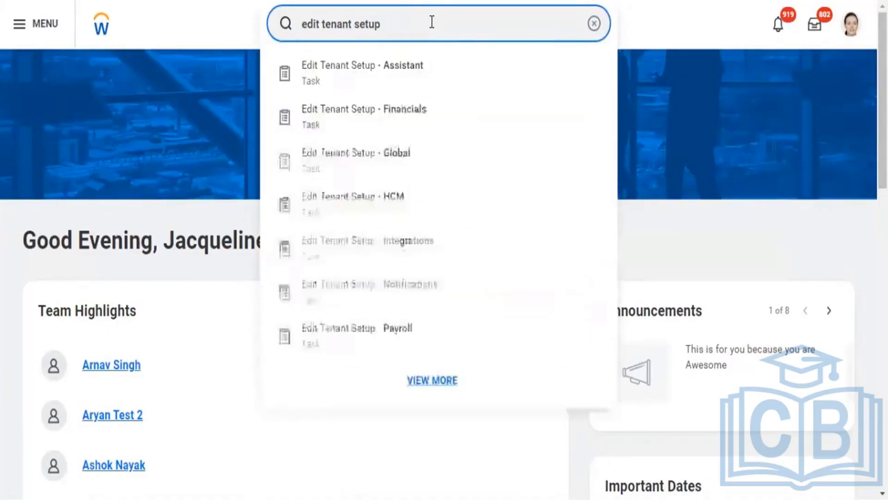
text(not)
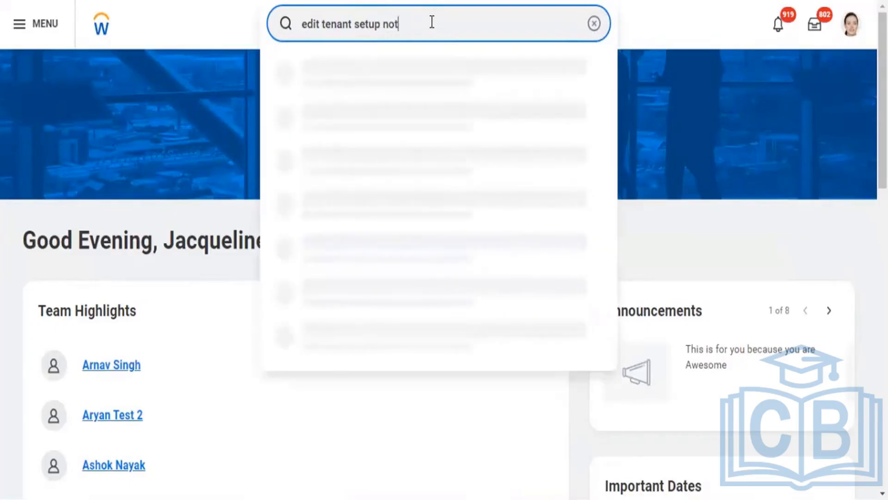
text(i)
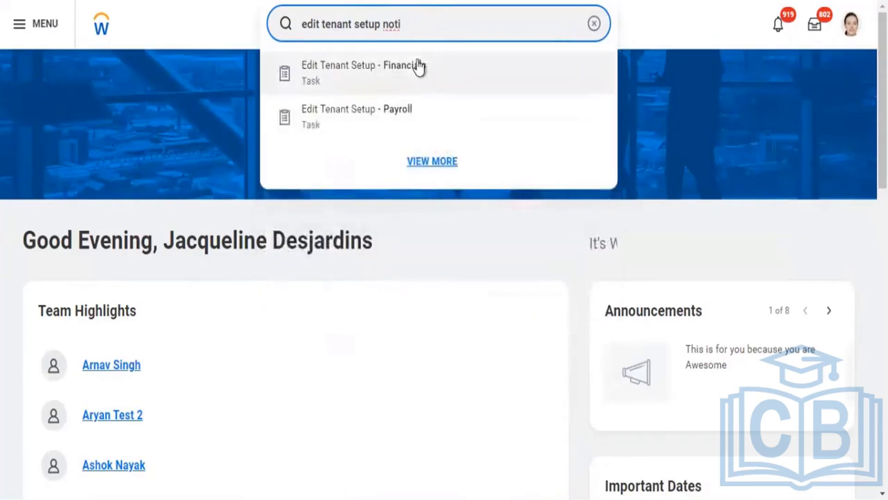
key(Return)
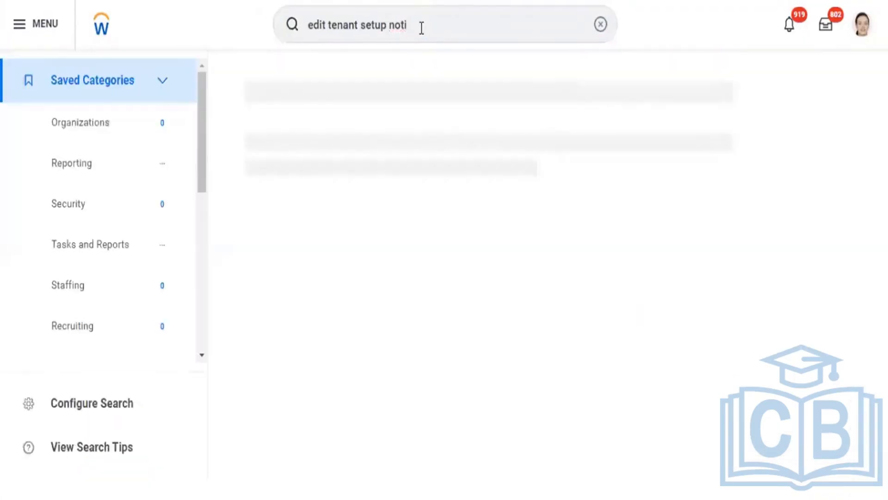
click(360, 135)
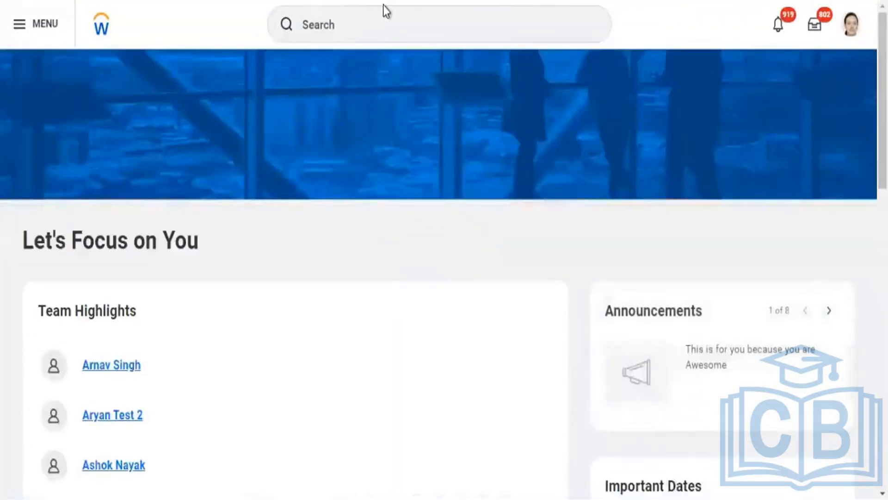
Rerun the recent search "edit tenant setup noti" and open the Edit Tenant Setup - Notifications task from its results
click(385, 23)
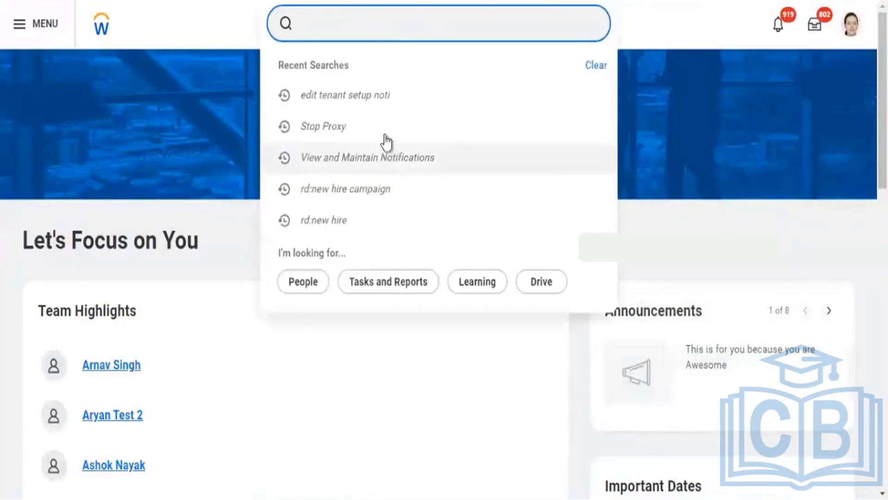
click(382, 96)
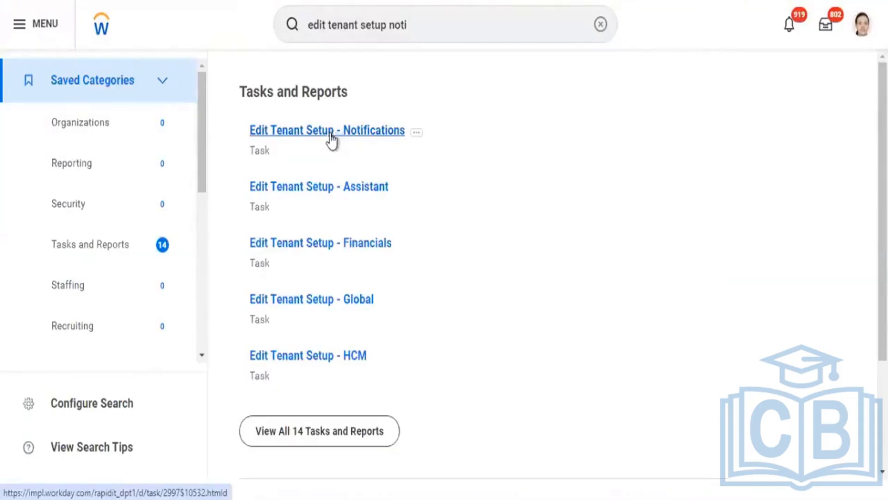
click(361, 132)
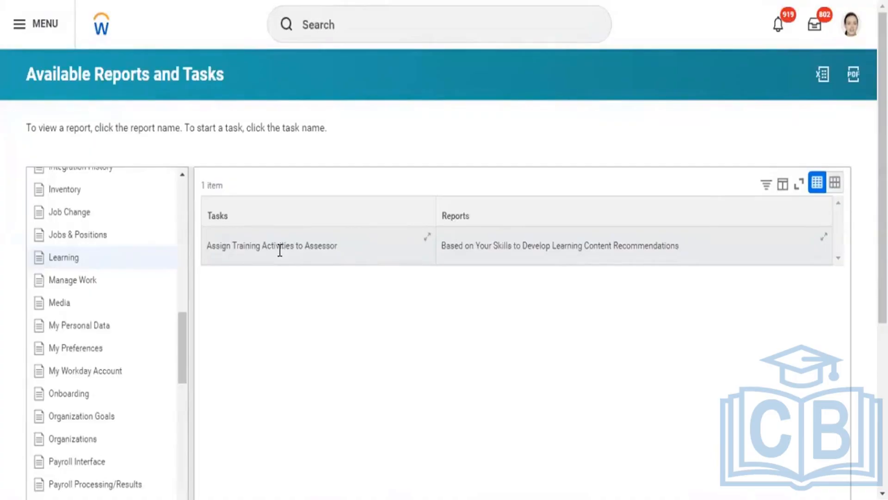
Search the tenant for "campaign" and show the full search results
click(351, 16)
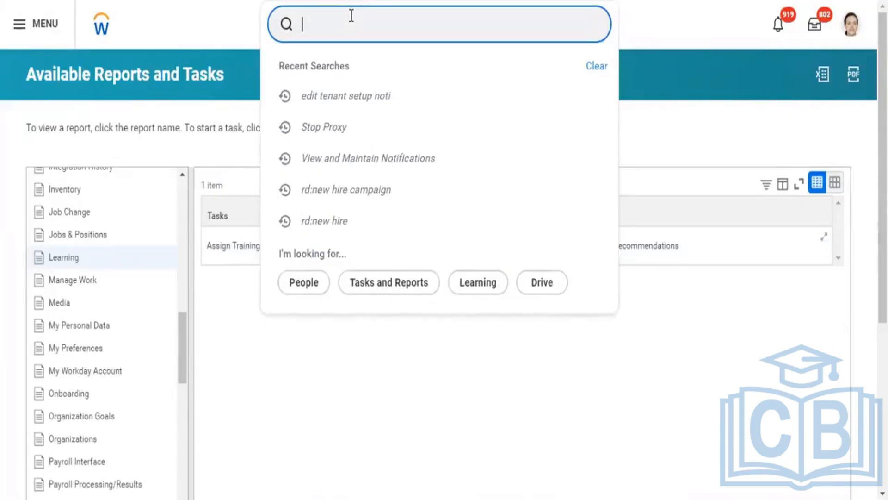
text(camp)
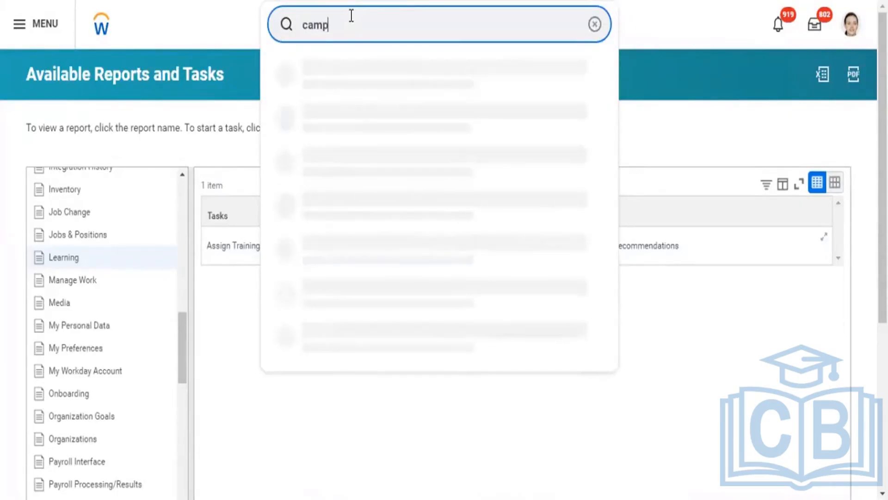
text(aign)
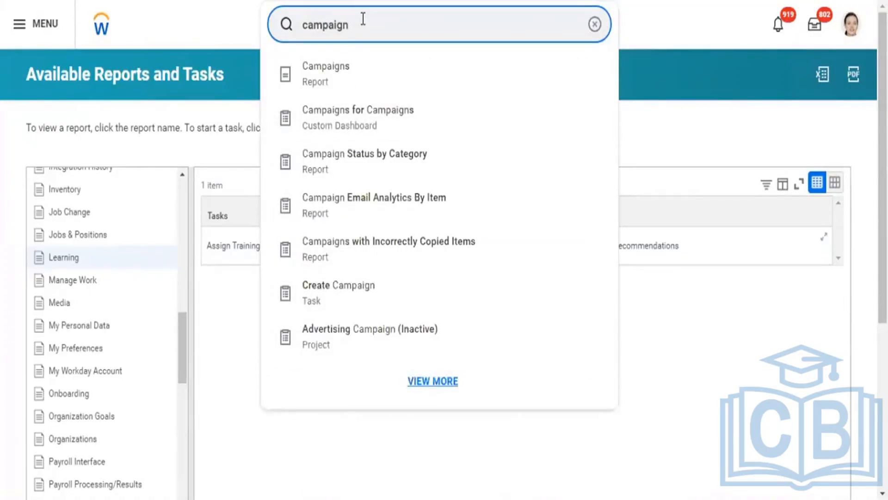
key(Return)
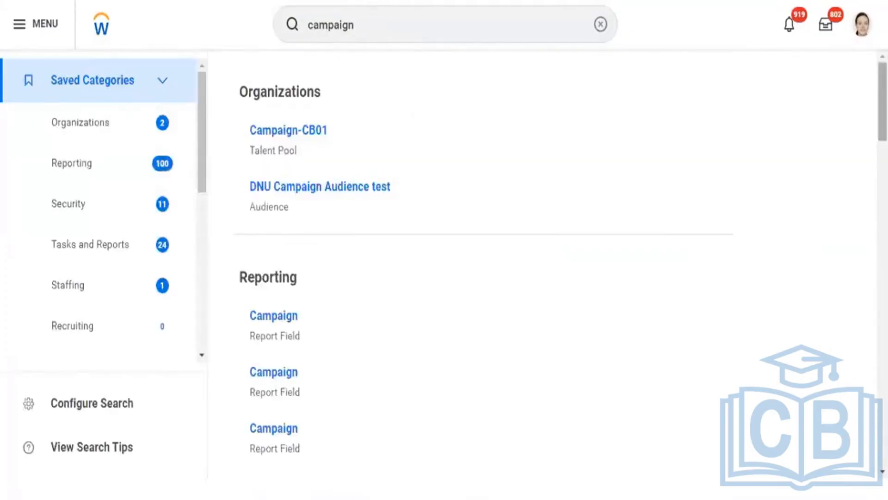
Look through the campaign search results, expand them to all tasks and reports, and review the campaign-related entries
scroll(463, 263, down, 15)
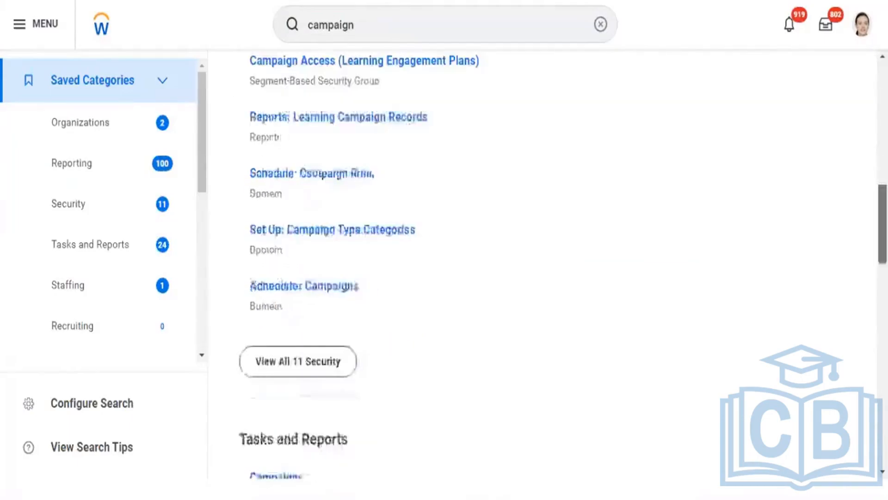
scroll(463, 264, down, 3)
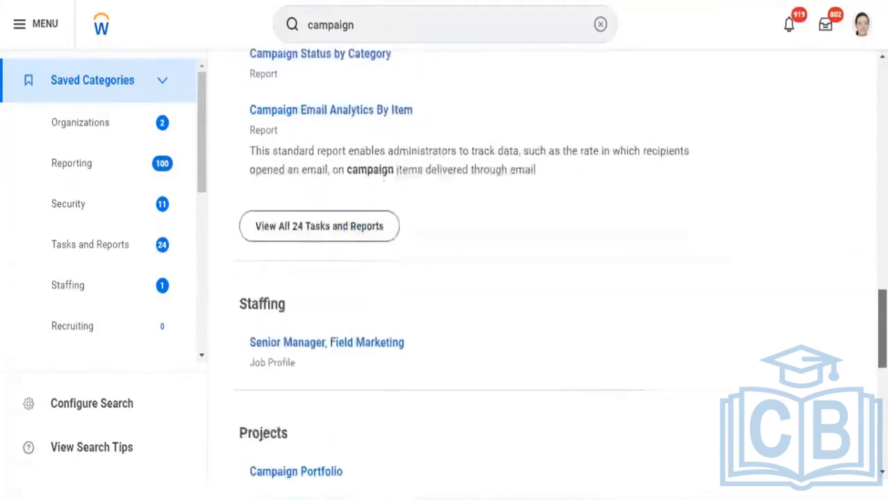
scroll(462, 263, down, 3)
scroll(463, 264, down, 7)
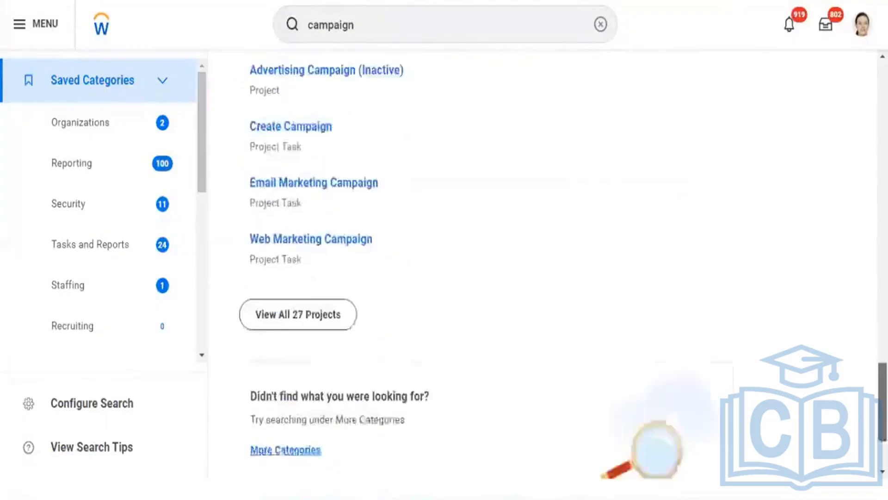
scroll(463, 264, up, 4)
scroll(462, 263, up, 10)
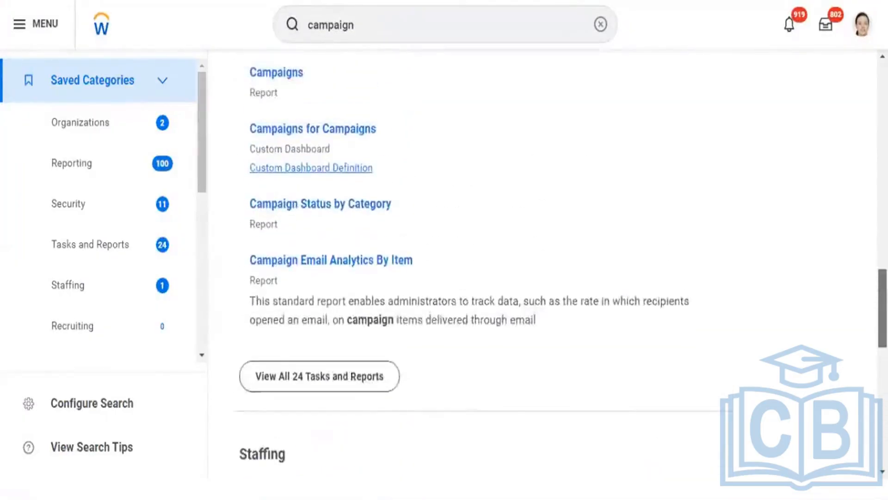
scroll(463, 263, up, 3)
scroll(462, 264, down, 2)
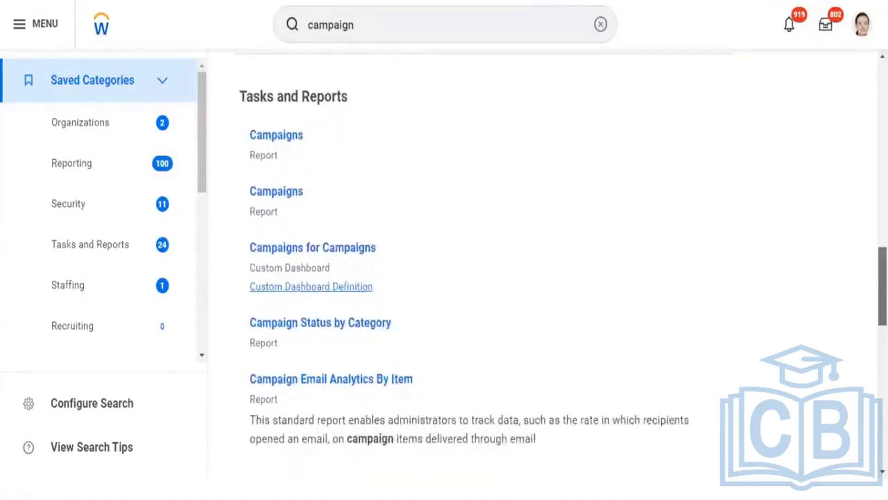
scroll(463, 264, down, 1)
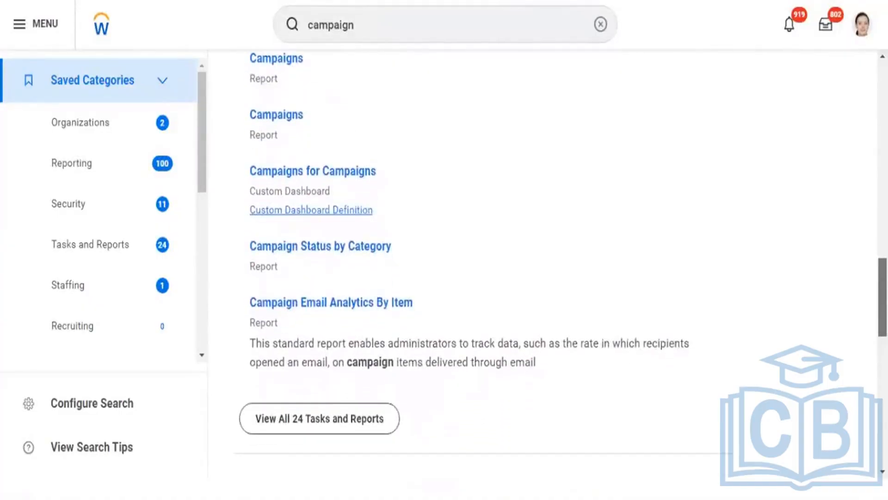
click(344, 422)
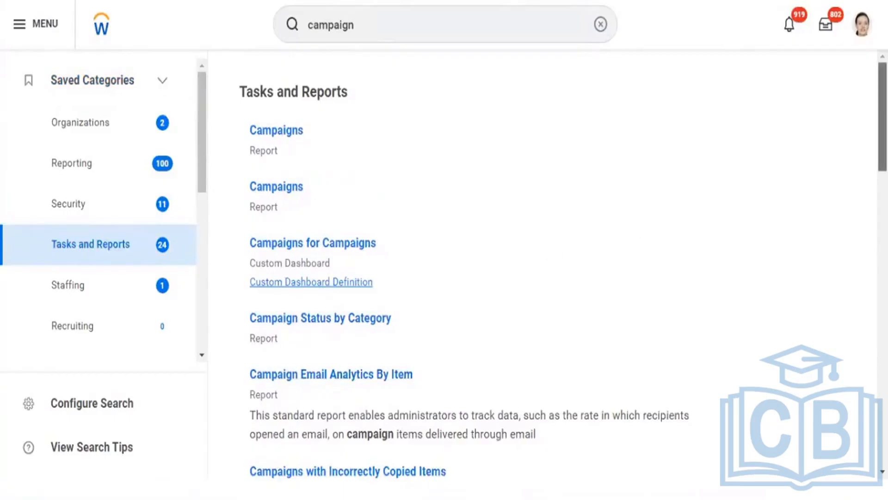
scroll(464, 272, down, 3)
scroll(588, 128, down, 2)
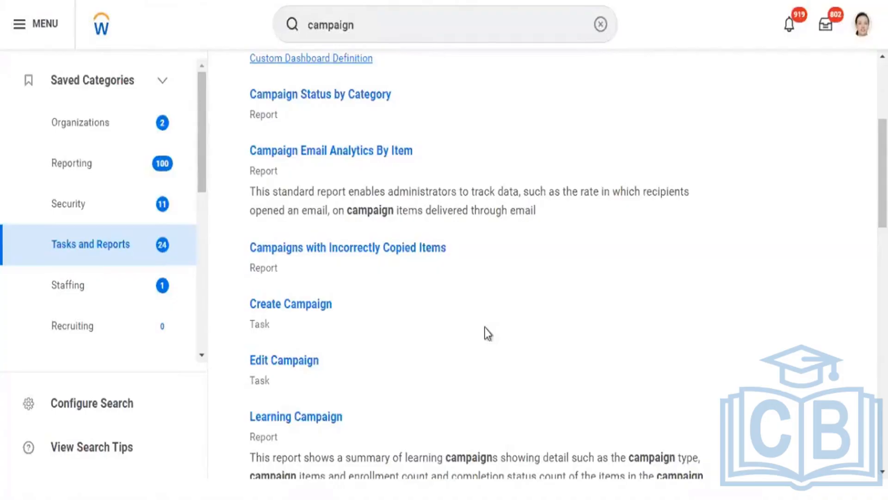
Search for "?" to bring up the search help, and browse the list of search prefixes
click(376, 28)
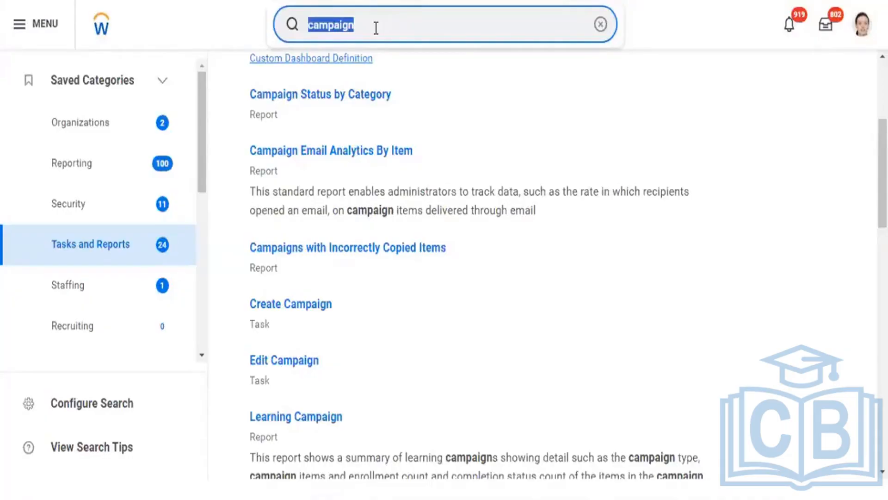
text(?)
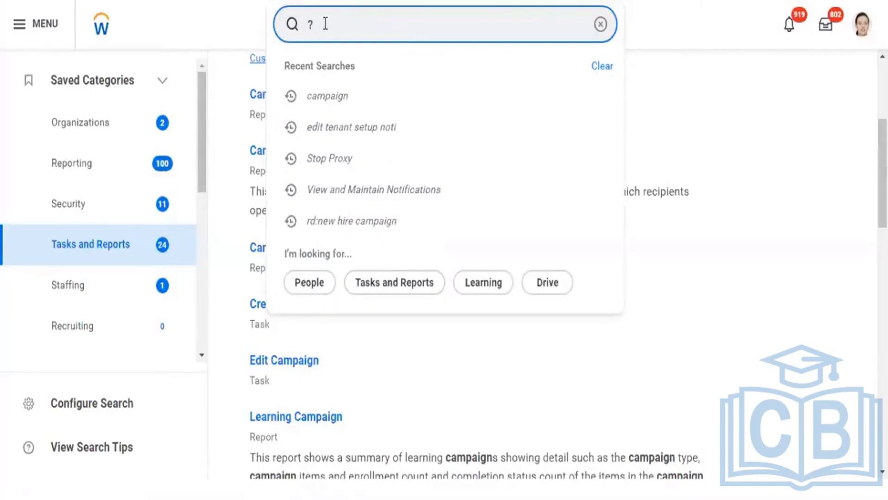
key(Return)
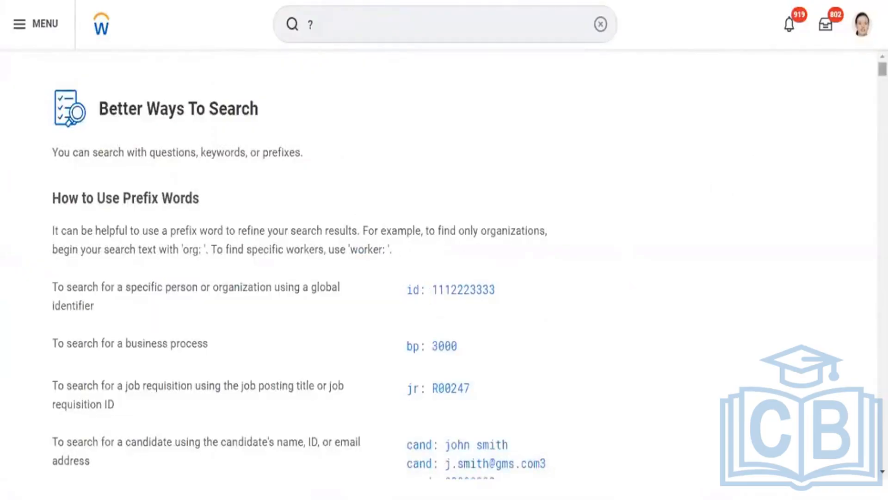
scroll(444, 268, down, 20)
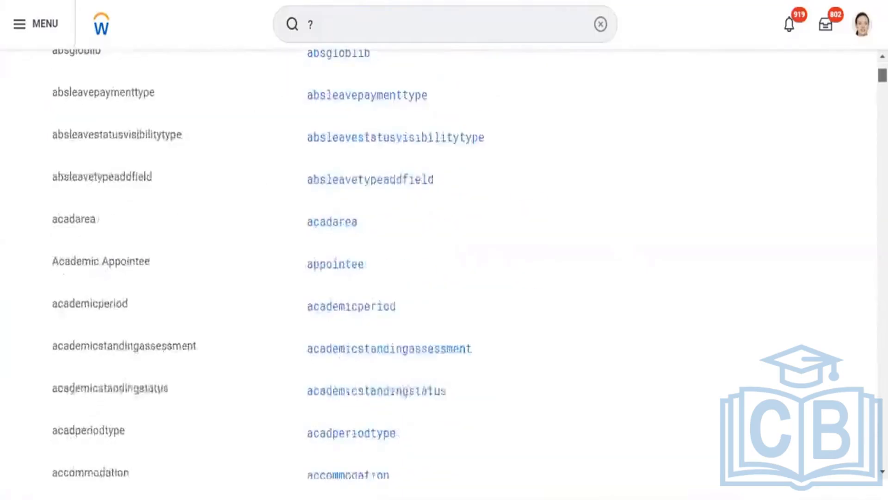
scroll(444, 268, down, 20)
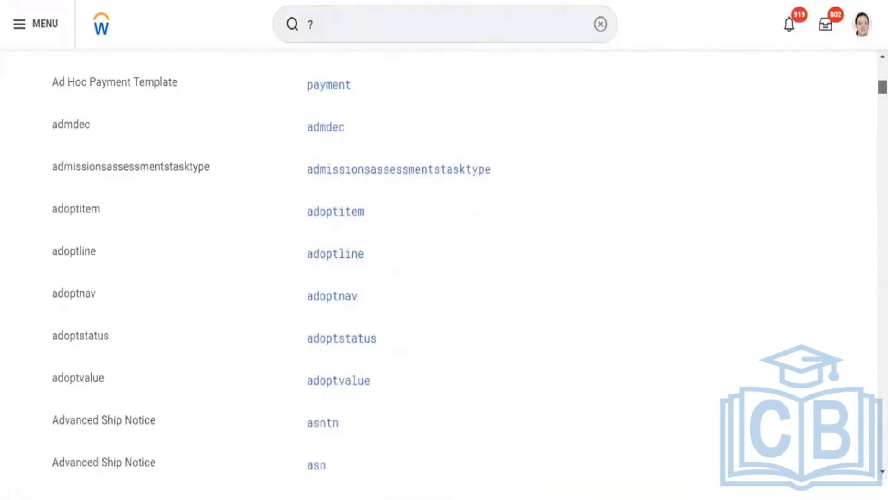